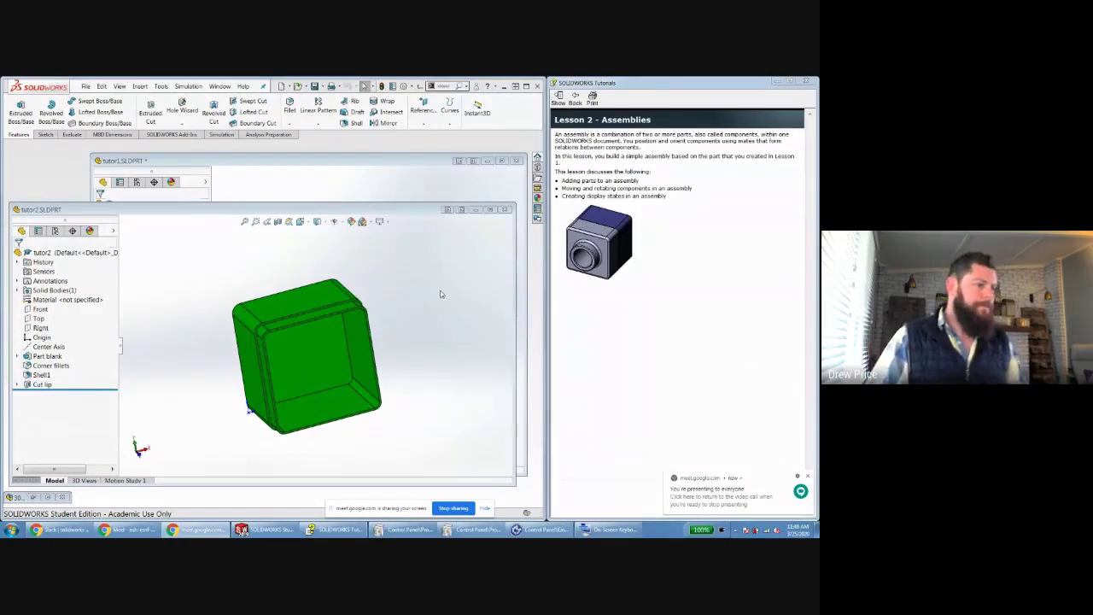
# Examine the tutor1 and tutor2 part models from different angles.
pyautogui.click(609, 249)
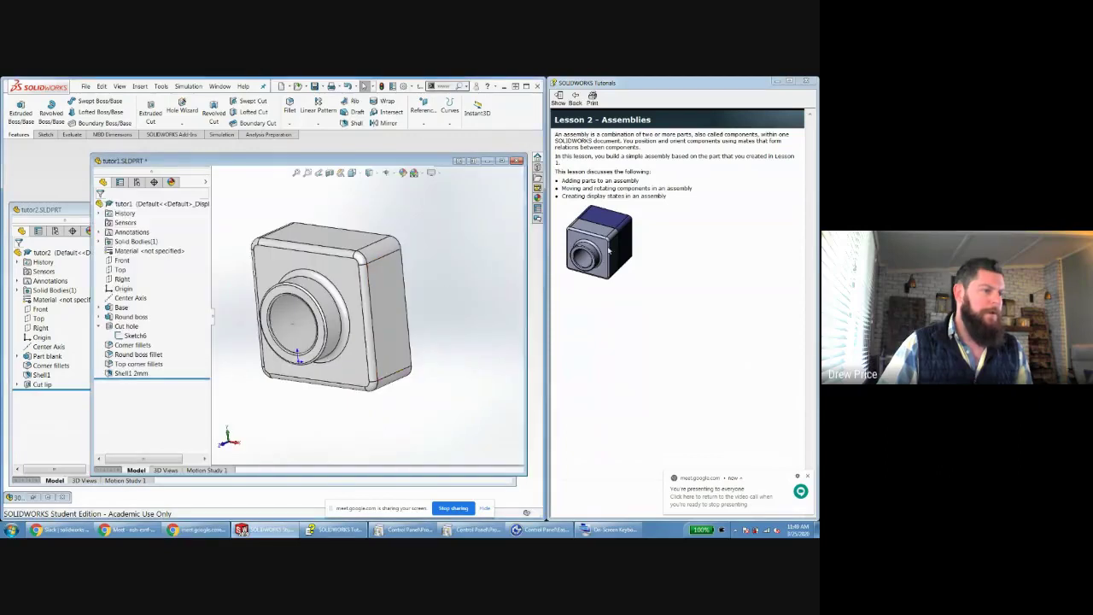
pyautogui.moveTo(442, 252); pyautogui.dragTo(462, 265, button='middle')
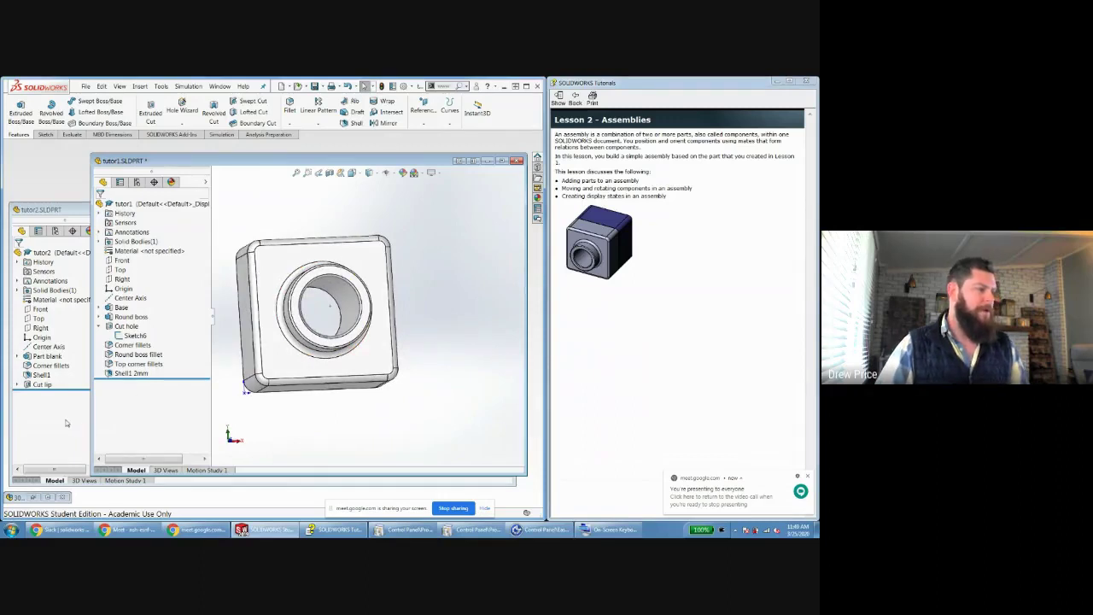
pyautogui.click(66, 423)
pyautogui.moveTo(362, 308); pyautogui.dragTo(319, 325, button='middle')
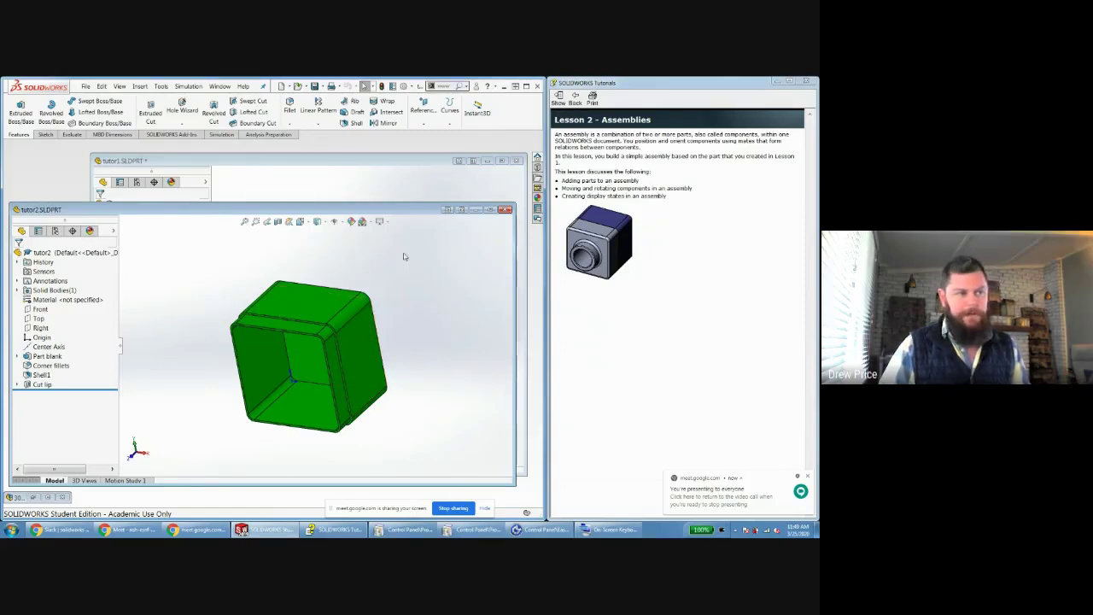
pyautogui.hotkey('ctrl', 'Tab')
pyautogui.scroll(2, 427, 315)
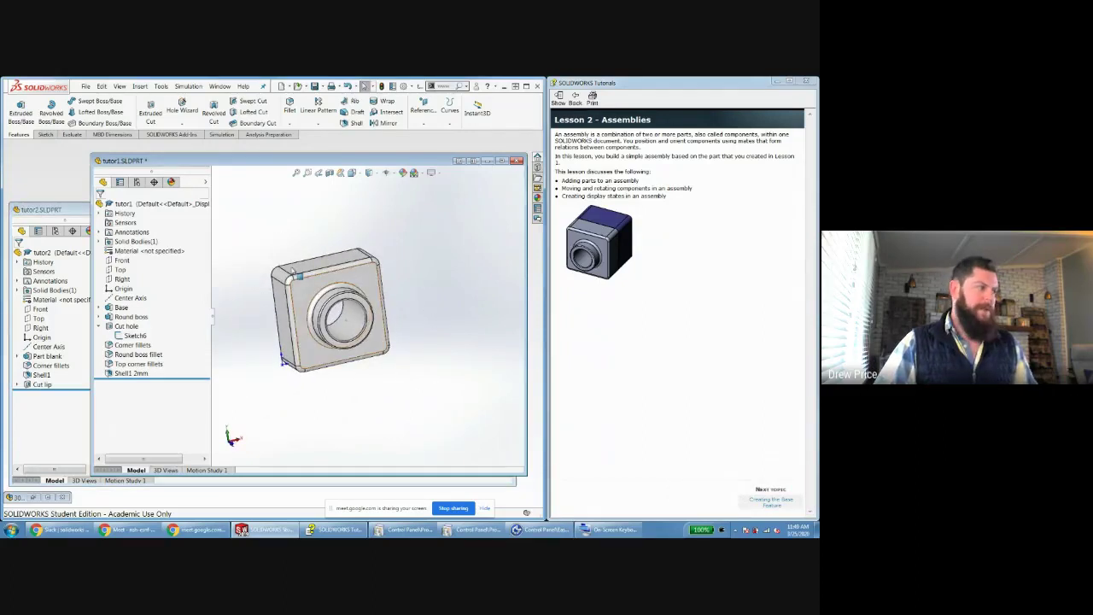
# Delete the Part blank feature with its dependent features from tutor2, along with the leftover Sketch1.
pyautogui.click(85, 421)
pyautogui.click(47, 356)
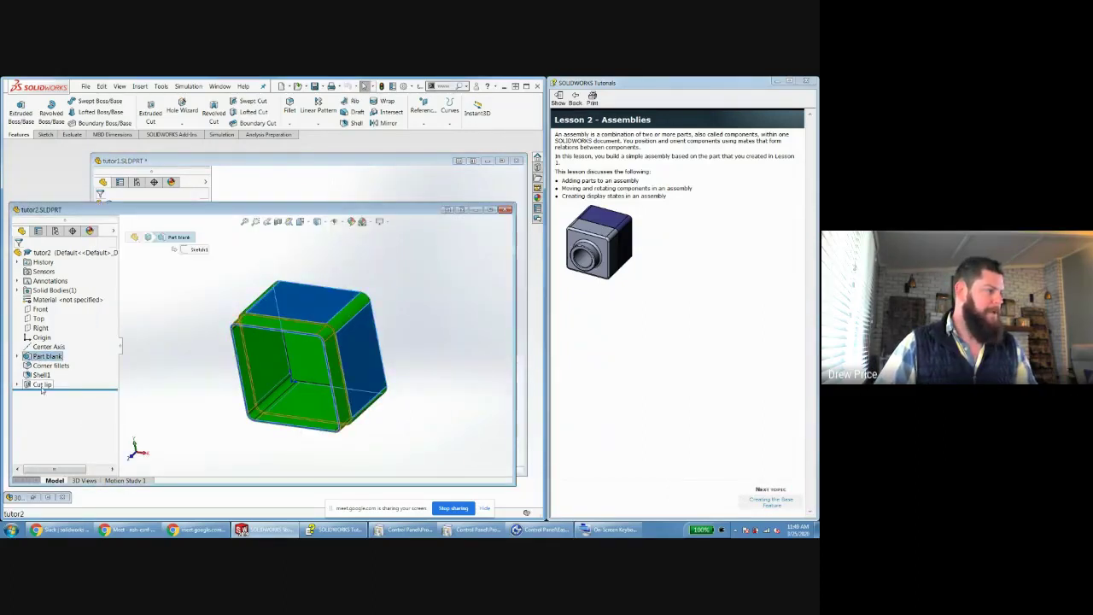
pyautogui.keyDown('shift'); pyautogui.click(41, 385); pyautogui.keyUp('shift')
pyautogui.press('Delete')
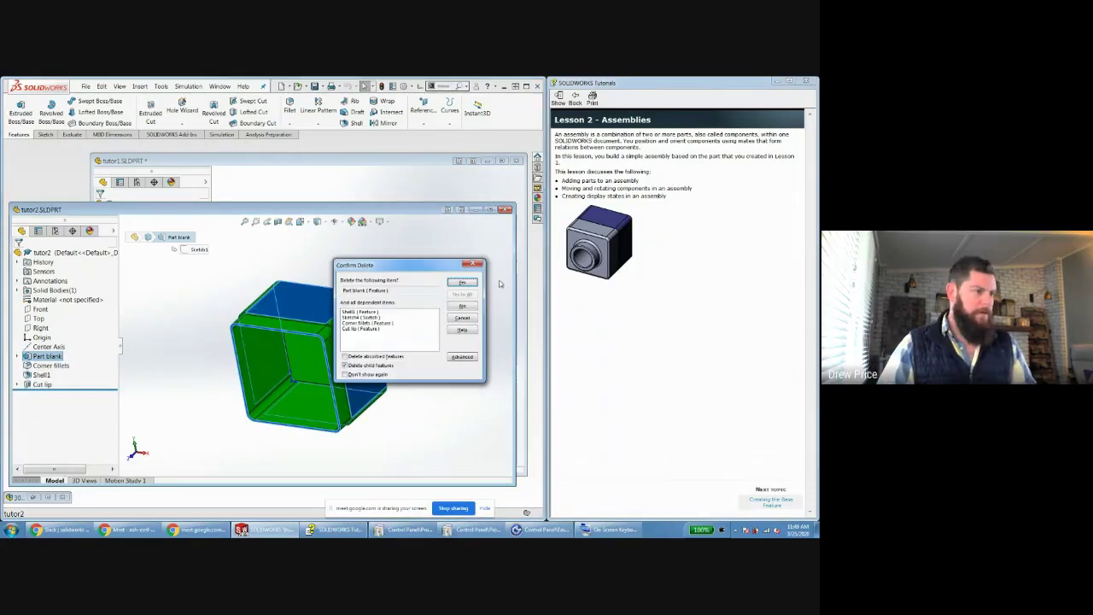
pyautogui.click(465, 285)
pyautogui.moveTo(229, 268); pyautogui.dragTo(451, 447)
pyautogui.click(32, 348)
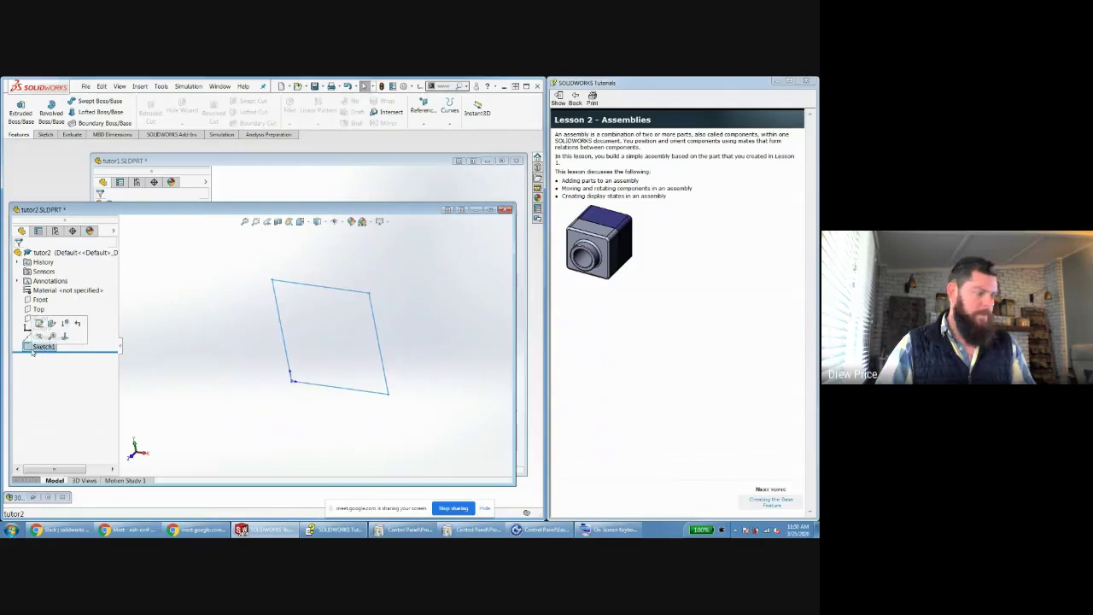
pyautogui.press('Delete')
pyautogui.click(462, 283)
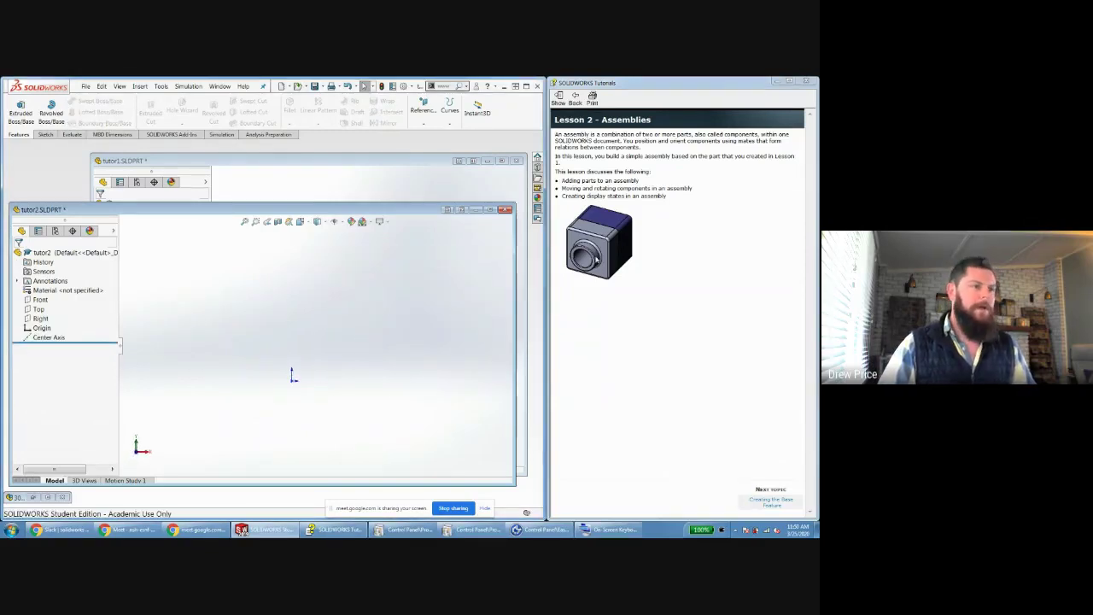
# Open the tutorial's Creating the Base Feature page and sketch a corner rectangle about 3.7 in tall from the origin on the Front plane.
pyautogui.click(707, 491)
pyautogui.click(773, 502)
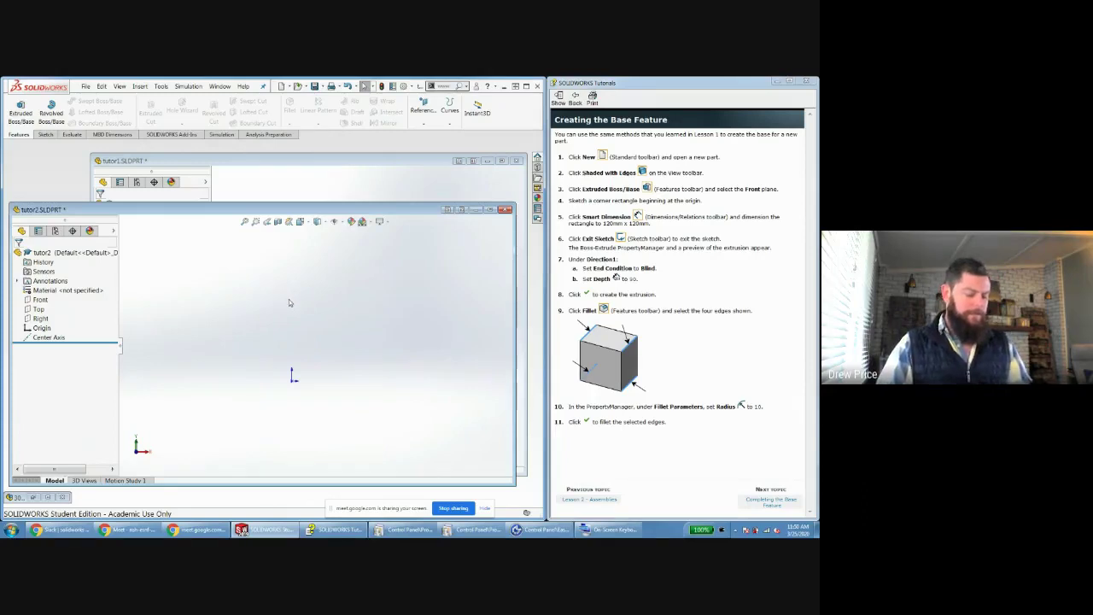
pyautogui.press('s')
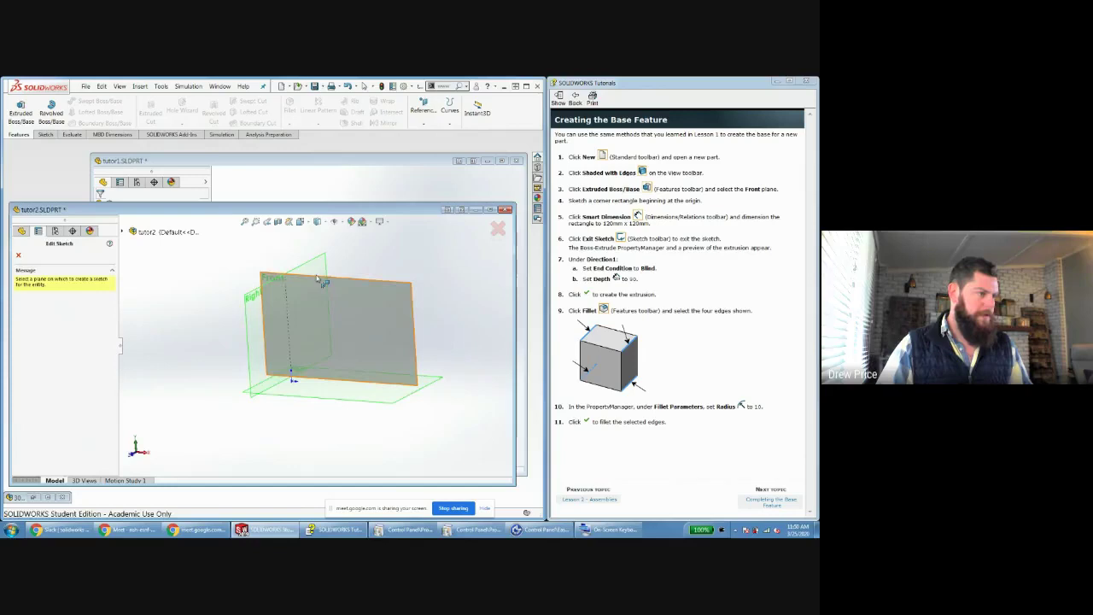
pyautogui.click(280, 271)
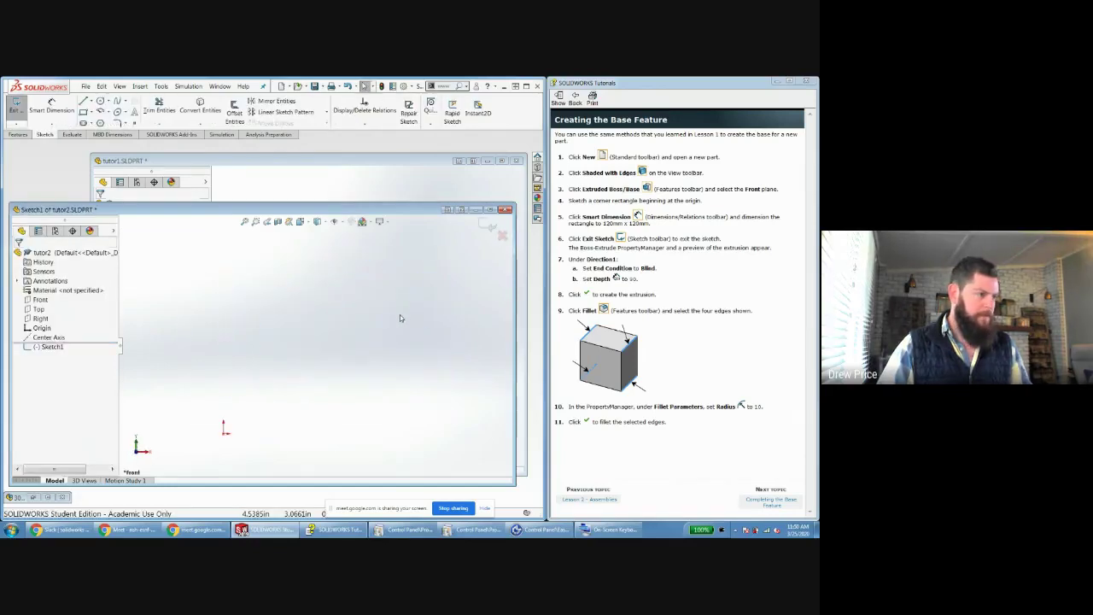
pyautogui.press('r')
pyautogui.click(223, 436)
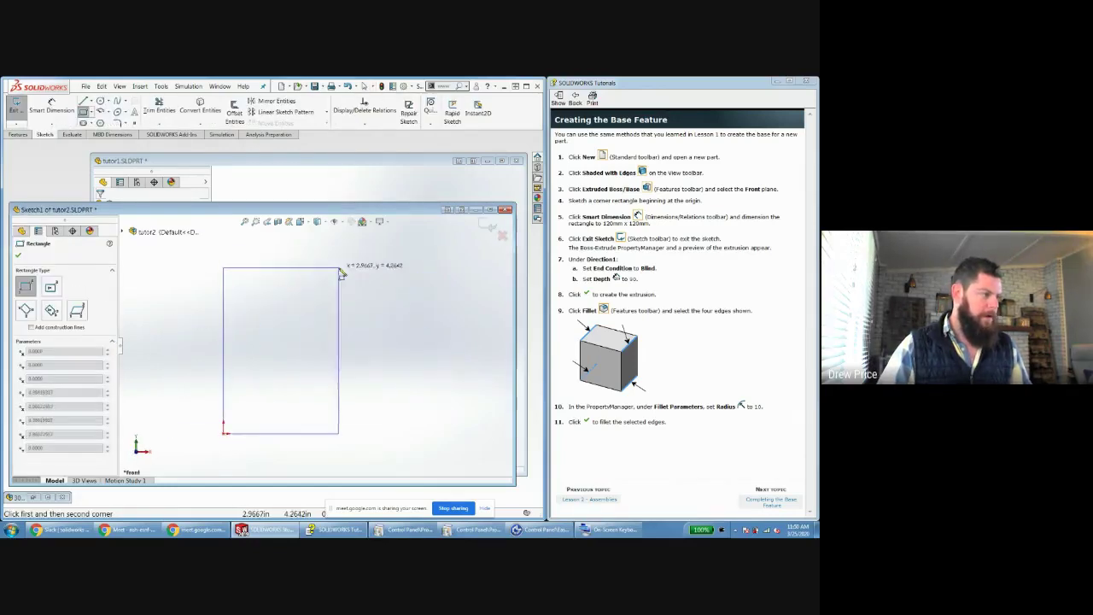
pyautogui.click(375, 288)
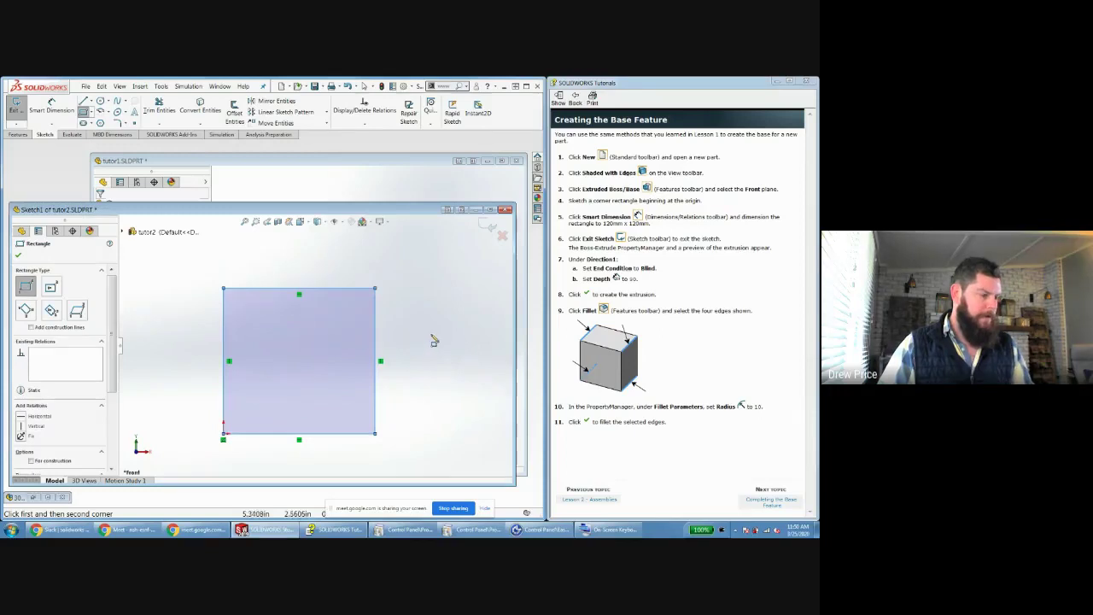
pyautogui.press('Escape')
# Dimension the rectangle's height and width to 120 mm each and exit the sketch.
pyautogui.press('d')
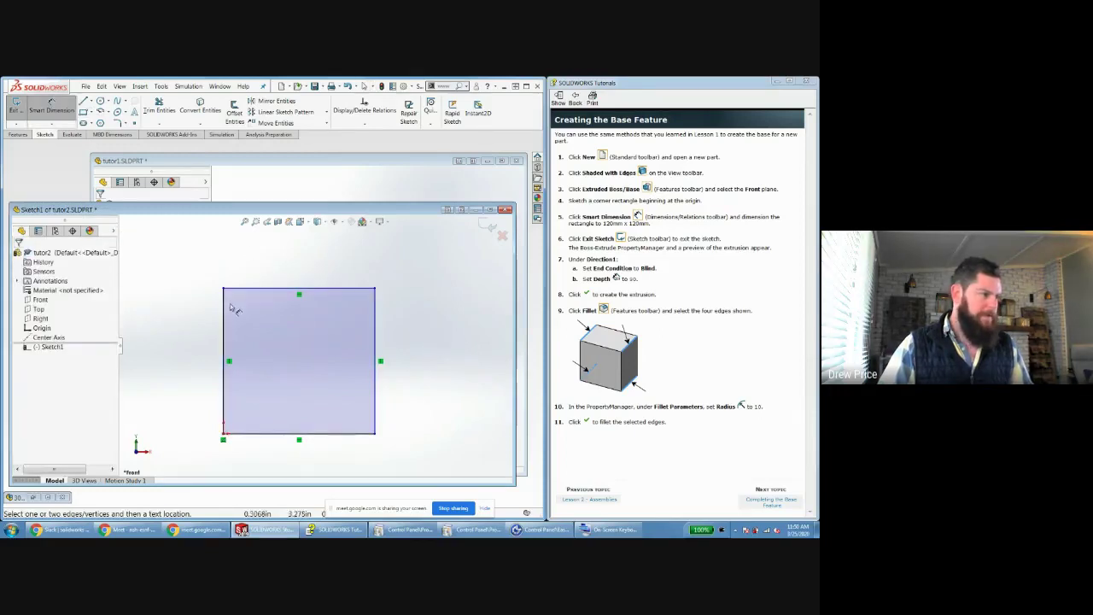
pyautogui.click(224, 322)
pyautogui.click(203, 345)
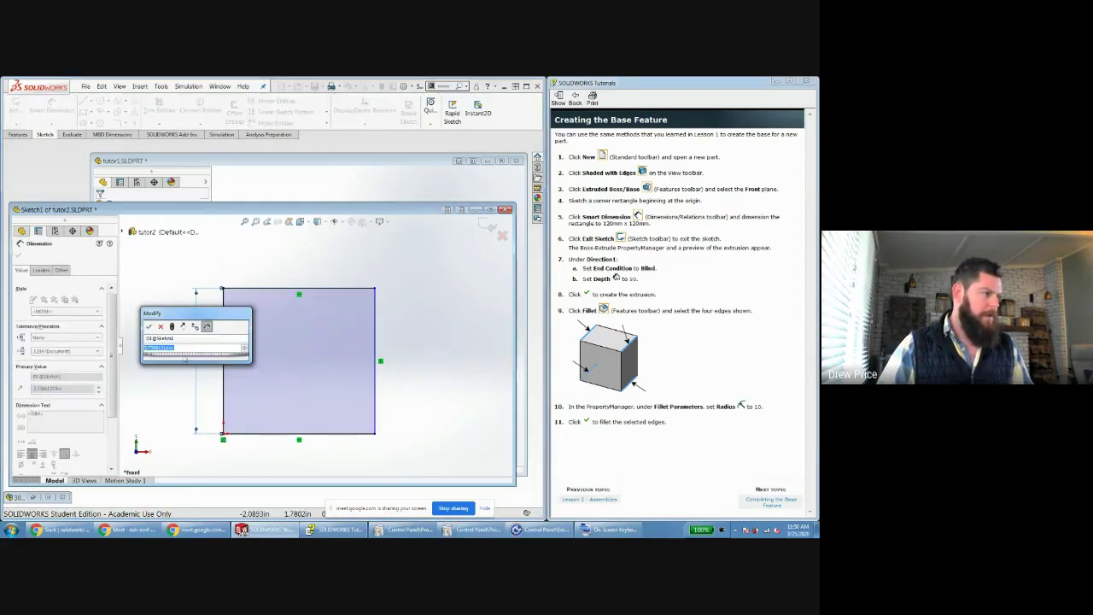
pyautogui.write('120mm')
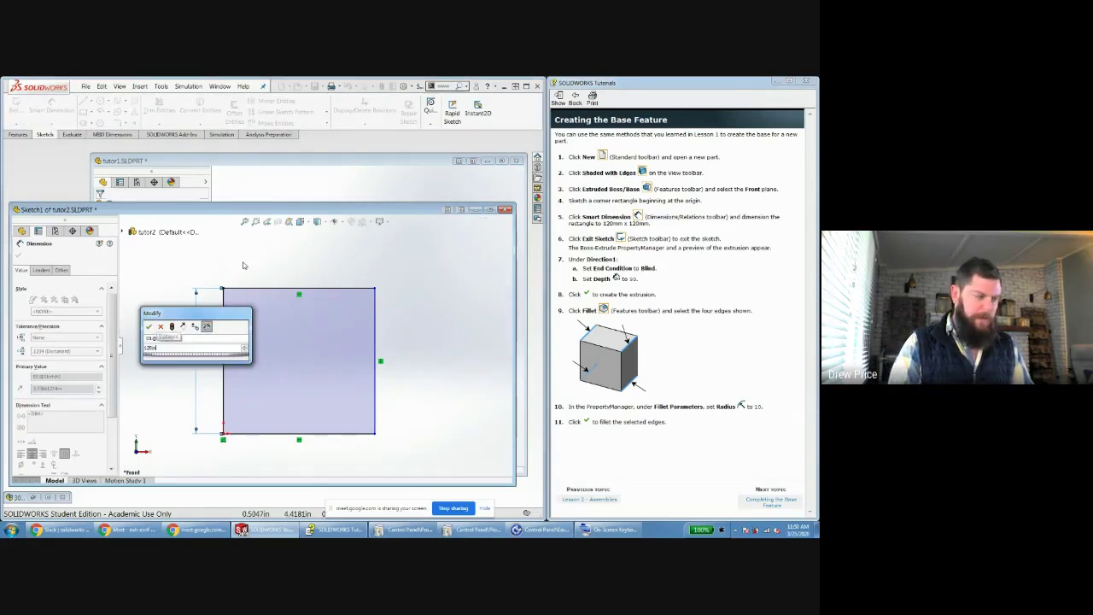
pyautogui.press('Return')
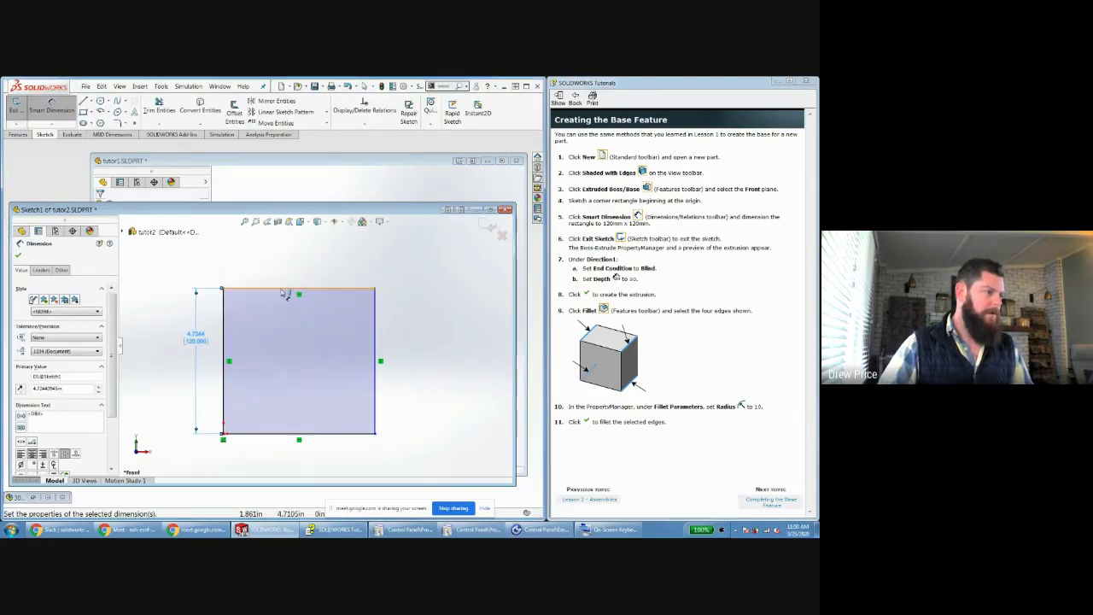
pyautogui.click(288, 288)
pyautogui.click(289, 257)
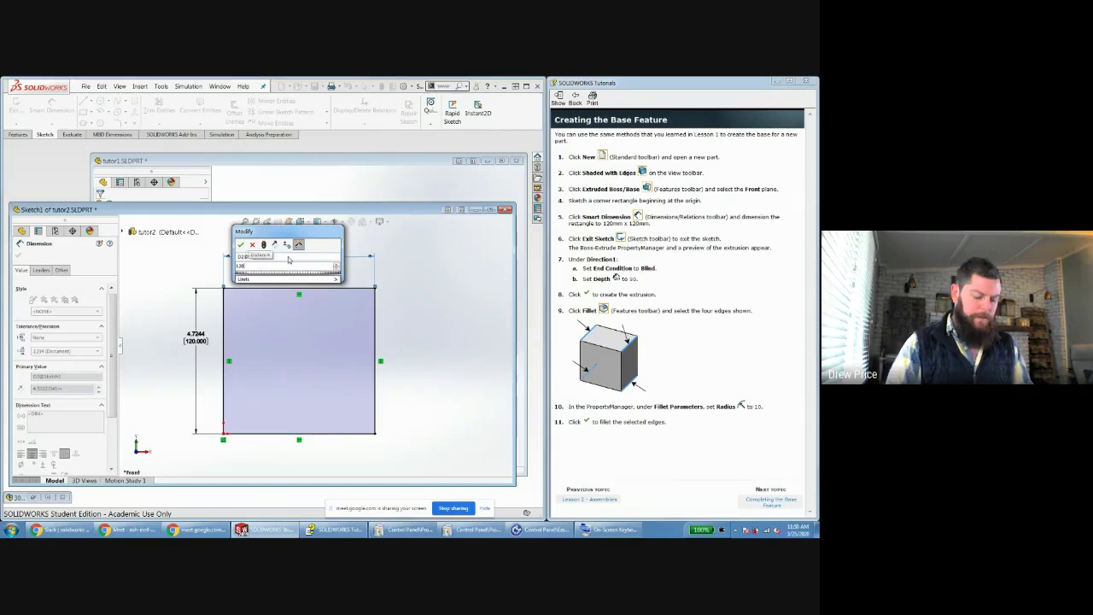
pyautogui.press('Return')
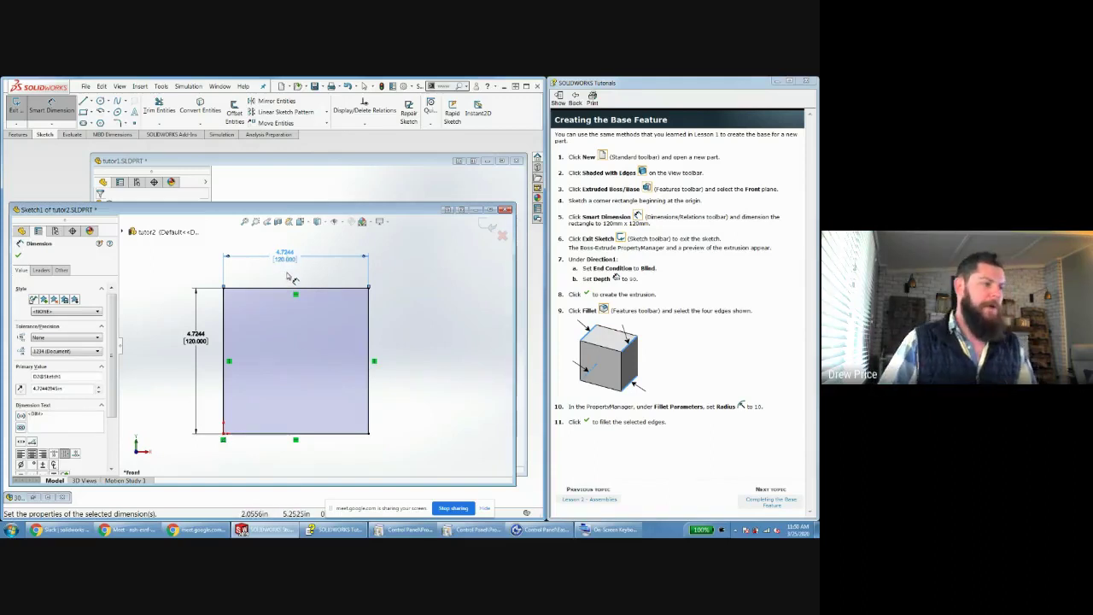
pyautogui.click(485, 225)
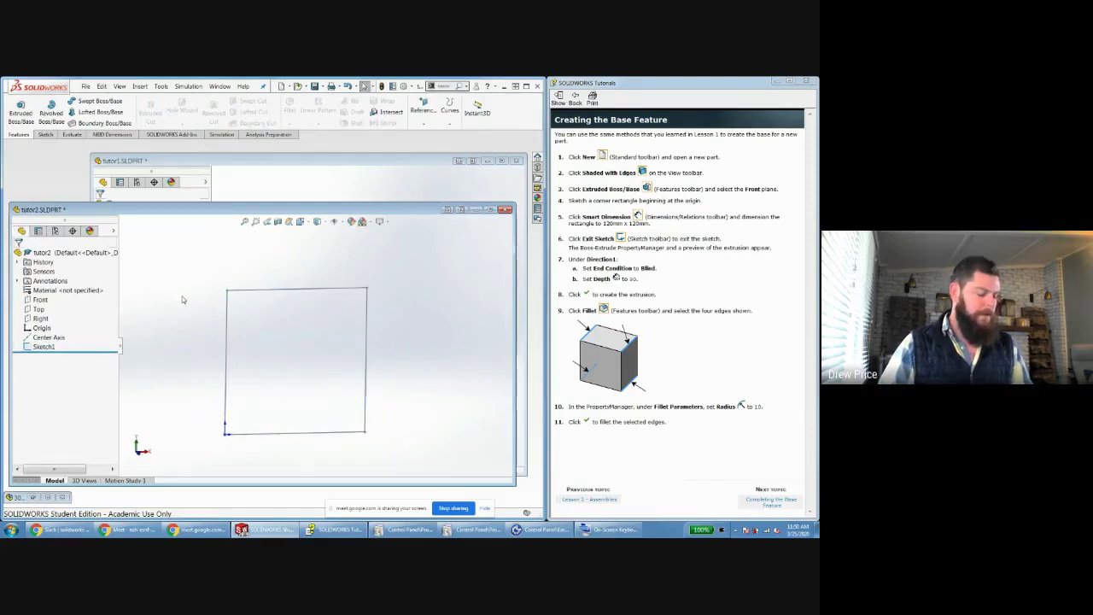
# Extrude the square sketch as a Blind boss with a depth of 90 mm.
pyautogui.press('e')
pyautogui.click(121, 233)
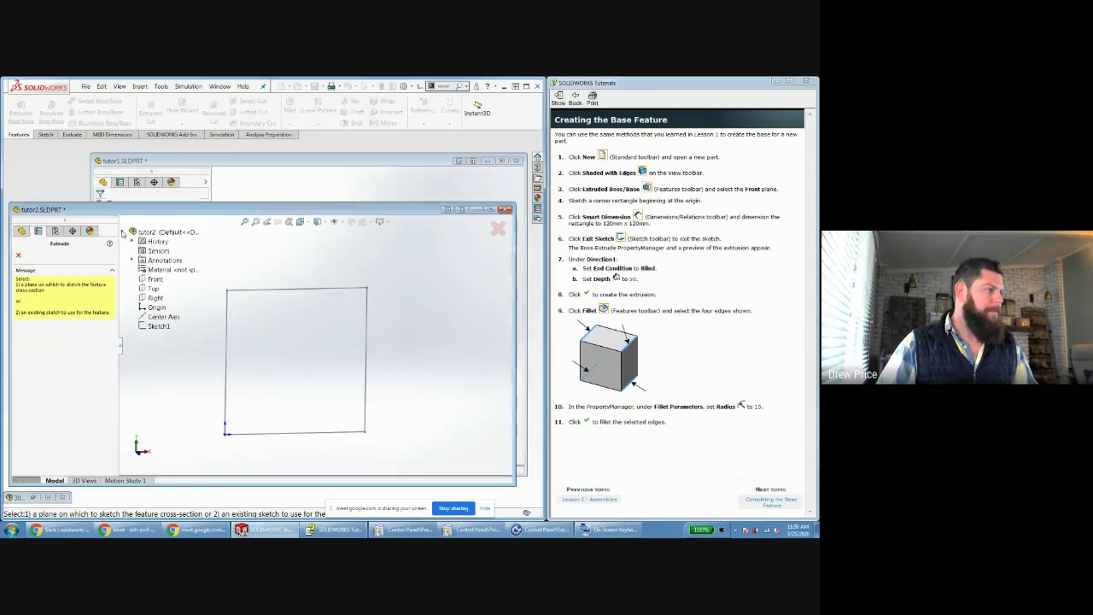
pyautogui.click(157, 325)
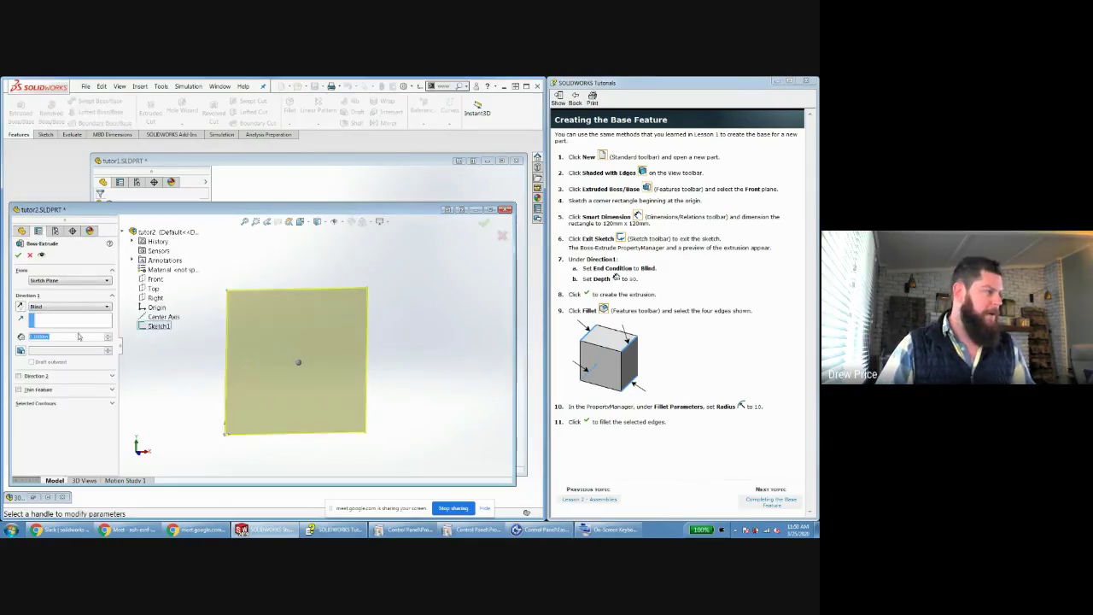
pyautogui.moveTo(288, 314); pyautogui.dragTo(307, 355, button='middle')
pyautogui.moveTo(311, 367); pyautogui.dragTo(399, 396)
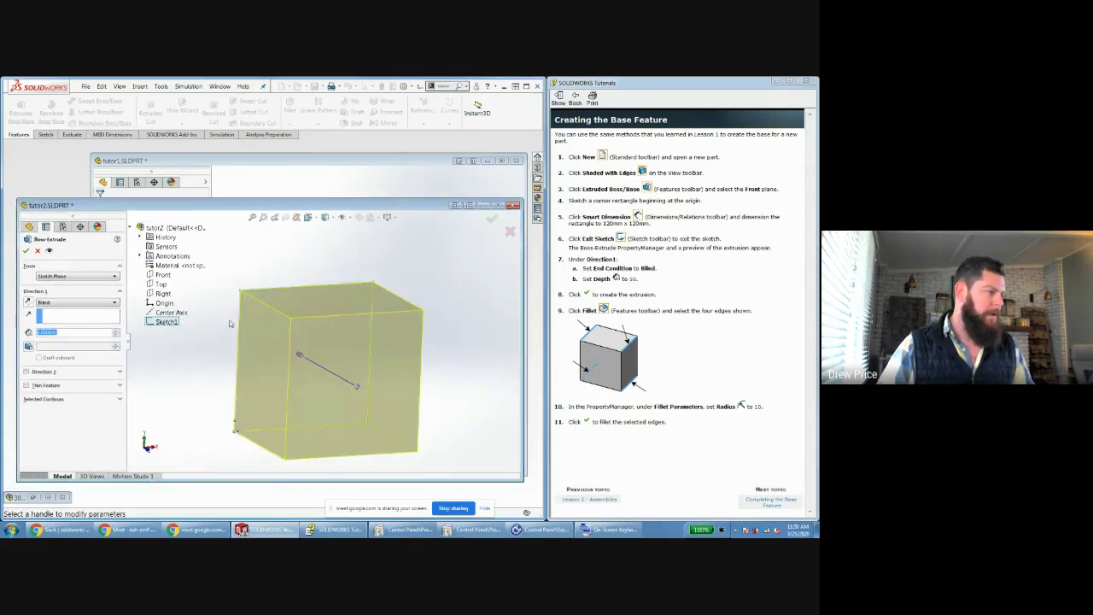
pyautogui.moveTo(74, 333); pyautogui.dragTo(11, 339)
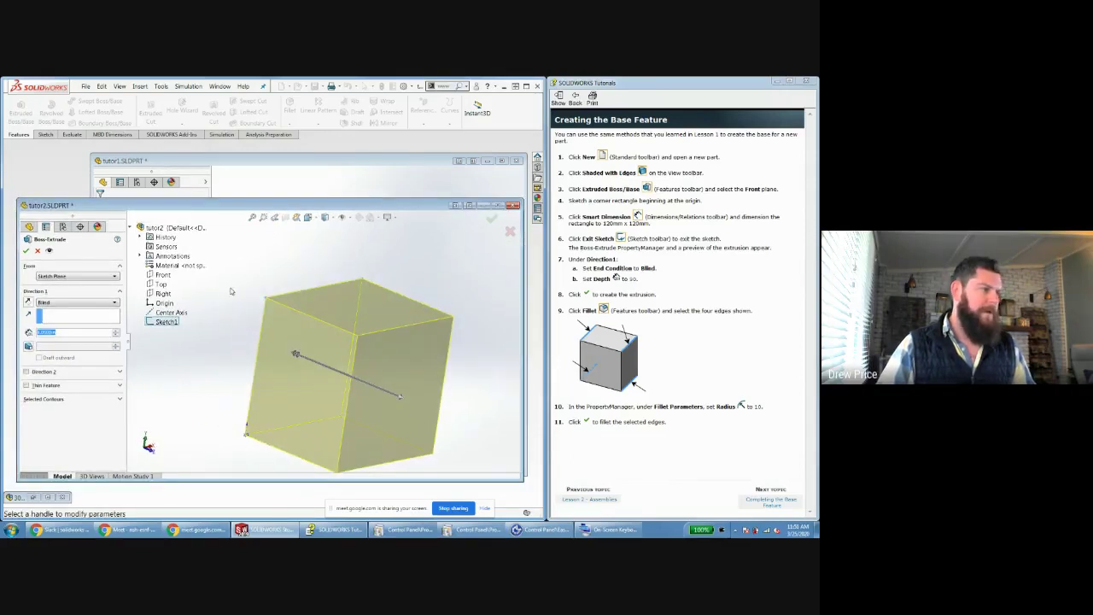
pyautogui.write('50')
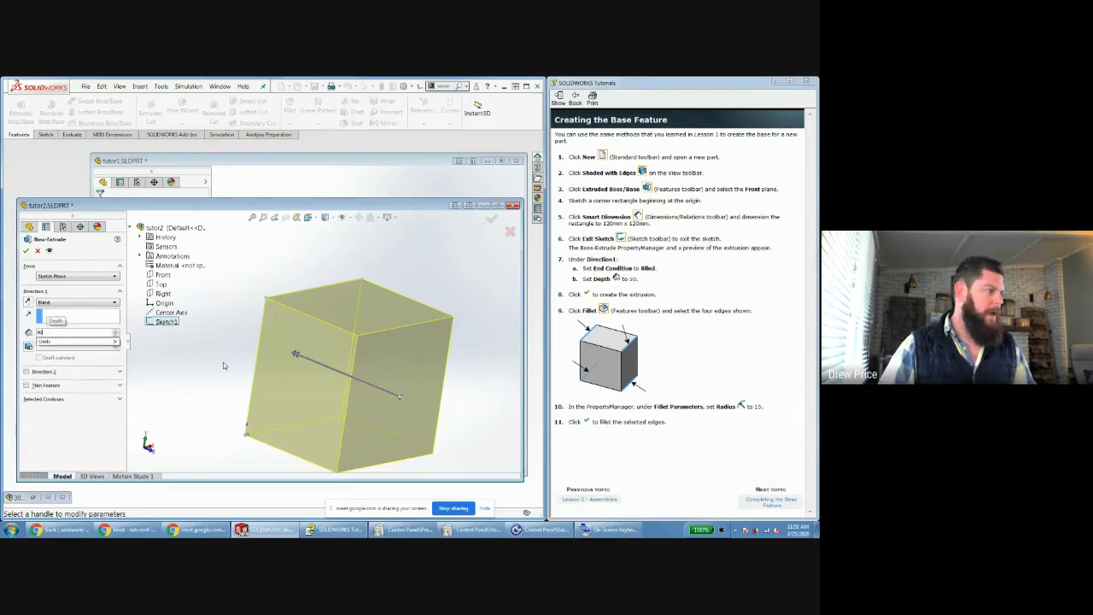
pyautogui.write('mm')
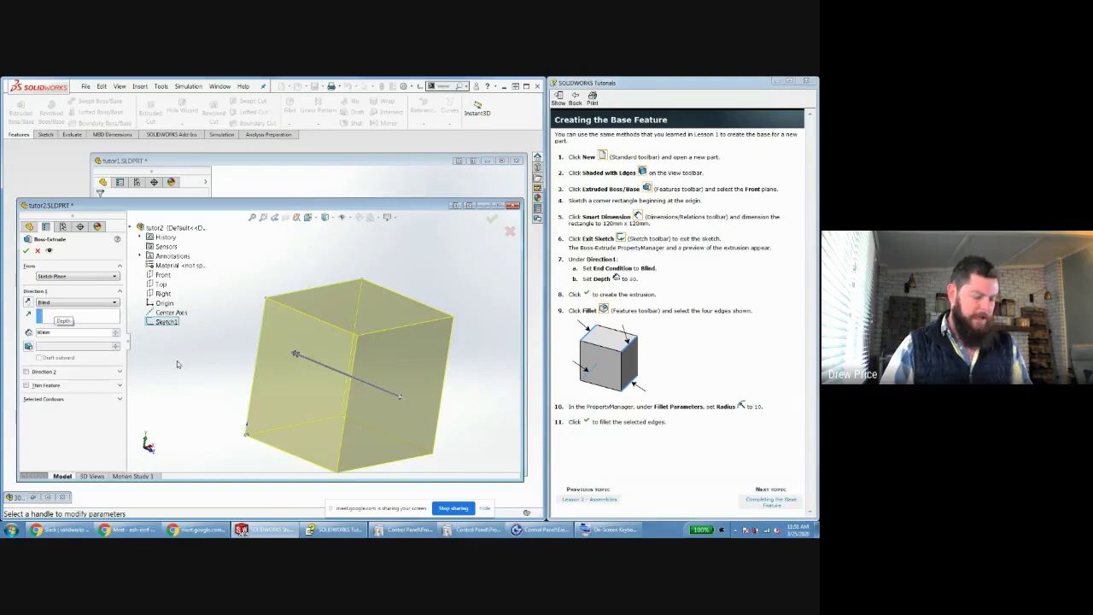
pyautogui.press('Return')
pyautogui.click(492, 219)
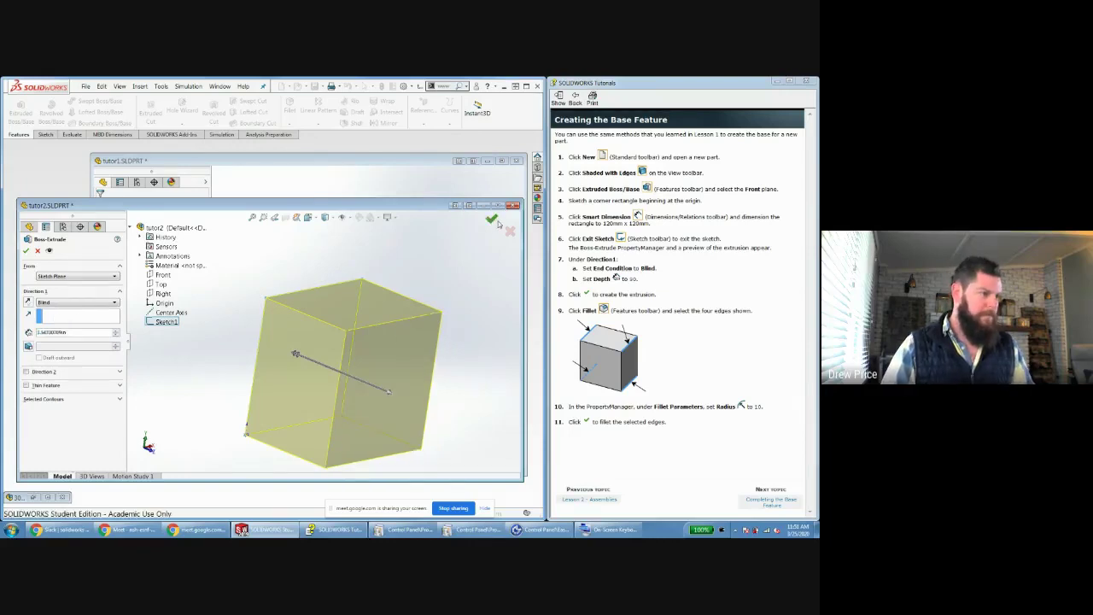
# Rename the extruded block's feature in the model tree as "Box bottom".
pyautogui.click(34, 352)
pyautogui.moveTo(341, 367)
pyautogui.mouseDown(button='middle')
pyautogui.moveTo(443, 329)
pyautogui.moveTo(310, 335)
pyautogui.moveTo(142, 378)
pyautogui.mouseUp(button='middle')
pyautogui.scroll(-3, 443, 329)
pyautogui.scroll(3, 443, 329)
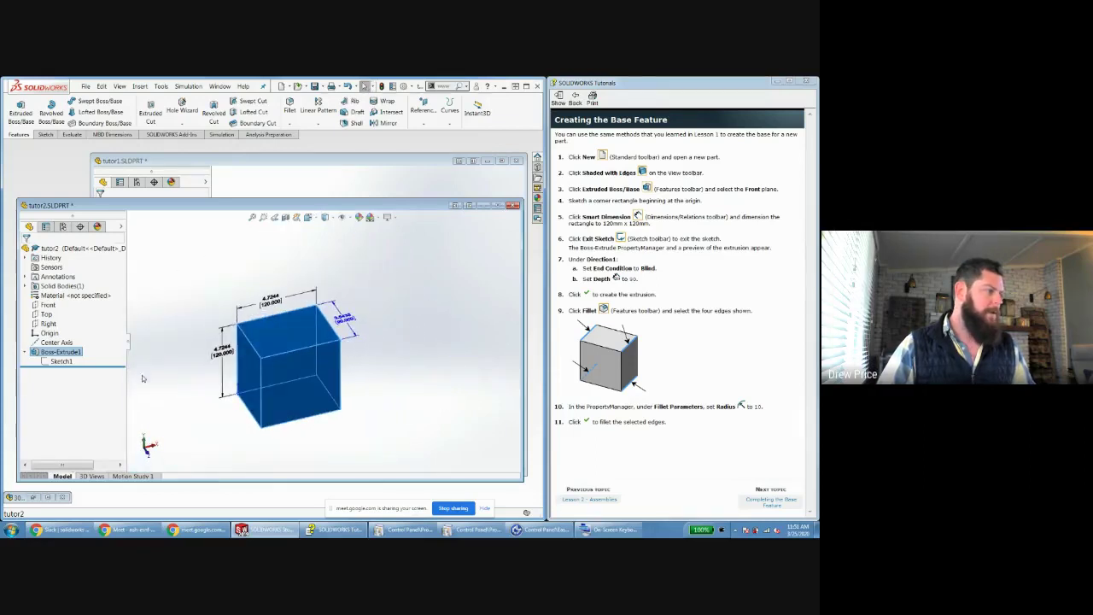
pyautogui.click(73, 353)
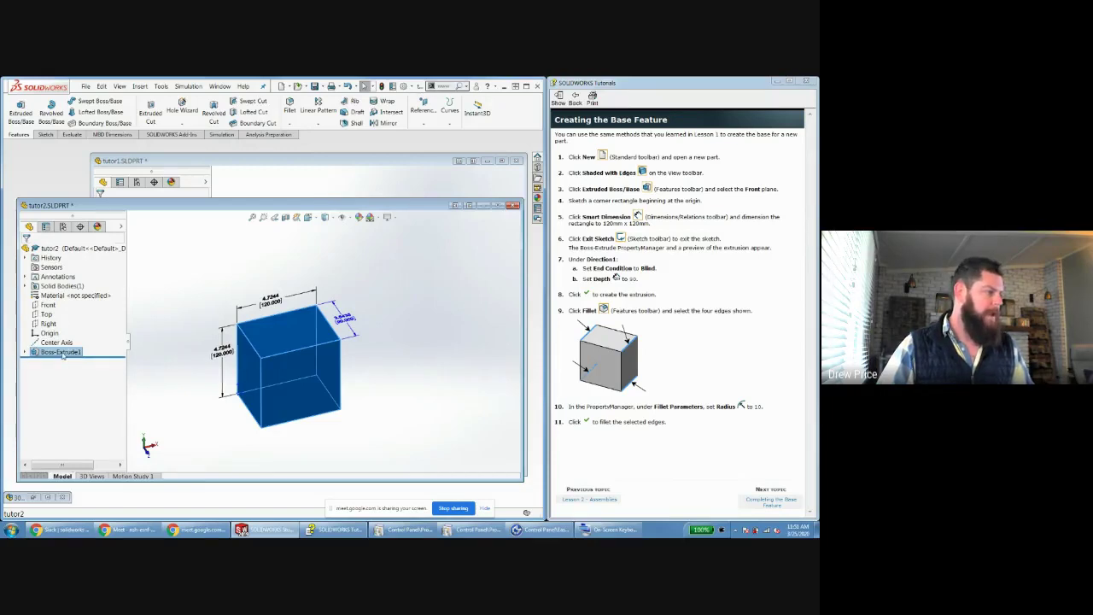
pyautogui.click(53, 355)
pyautogui.click(77, 354)
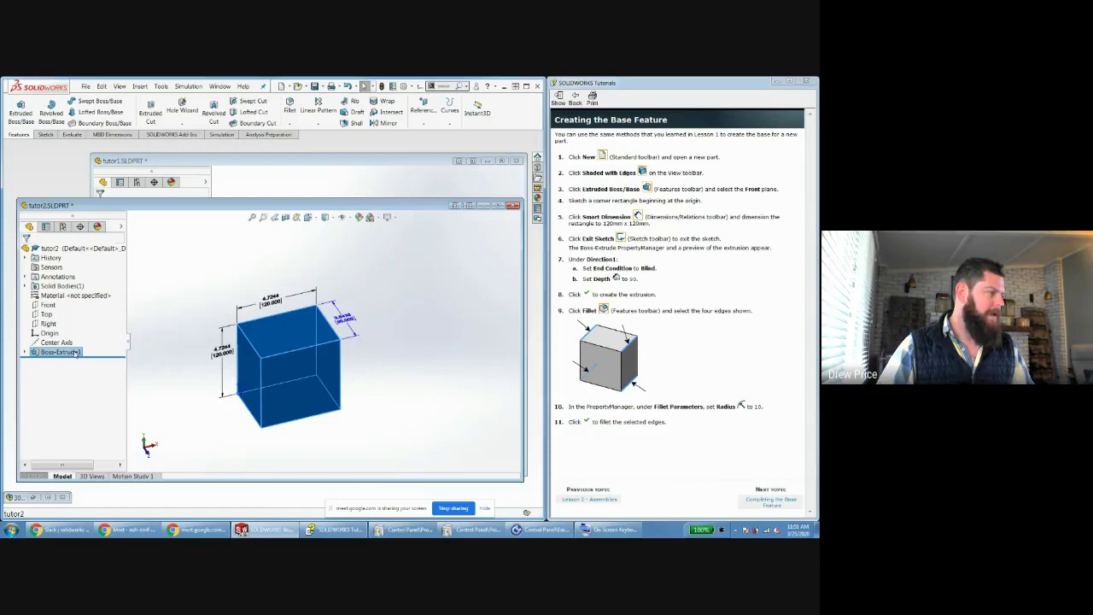
pyautogui.click(171, 314)
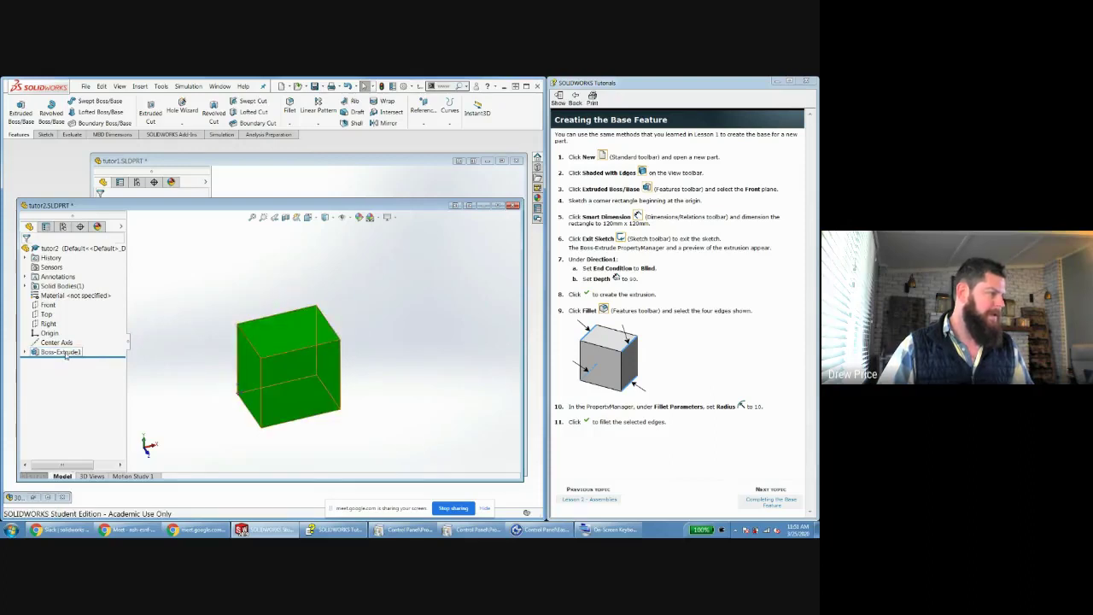
pyautogui.click(66, 354)
pyautogui.click(69, 353)
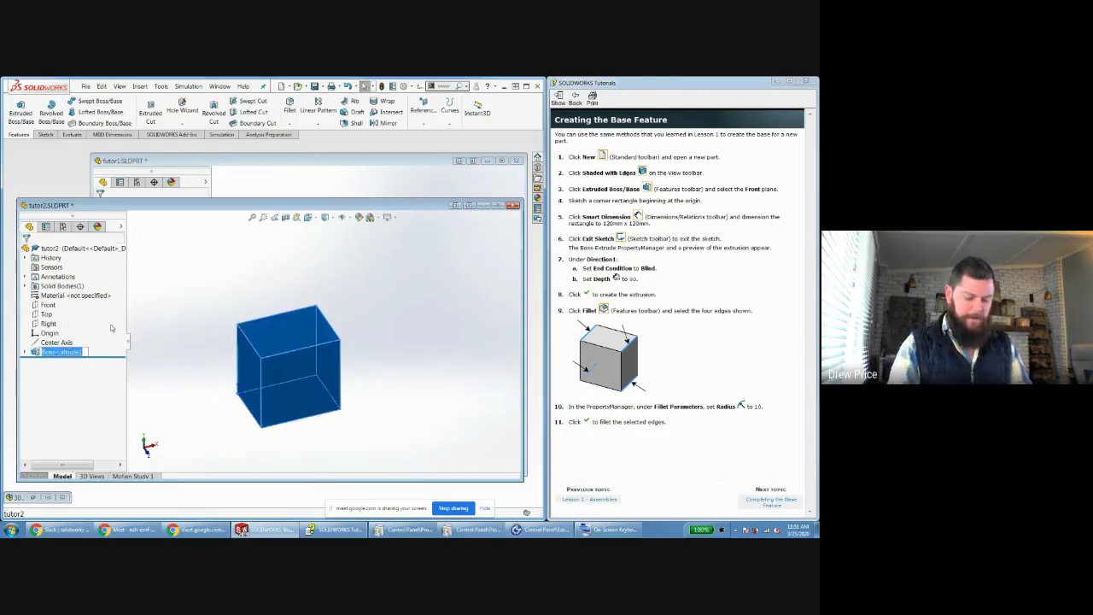
pyautogui.write('Bo')
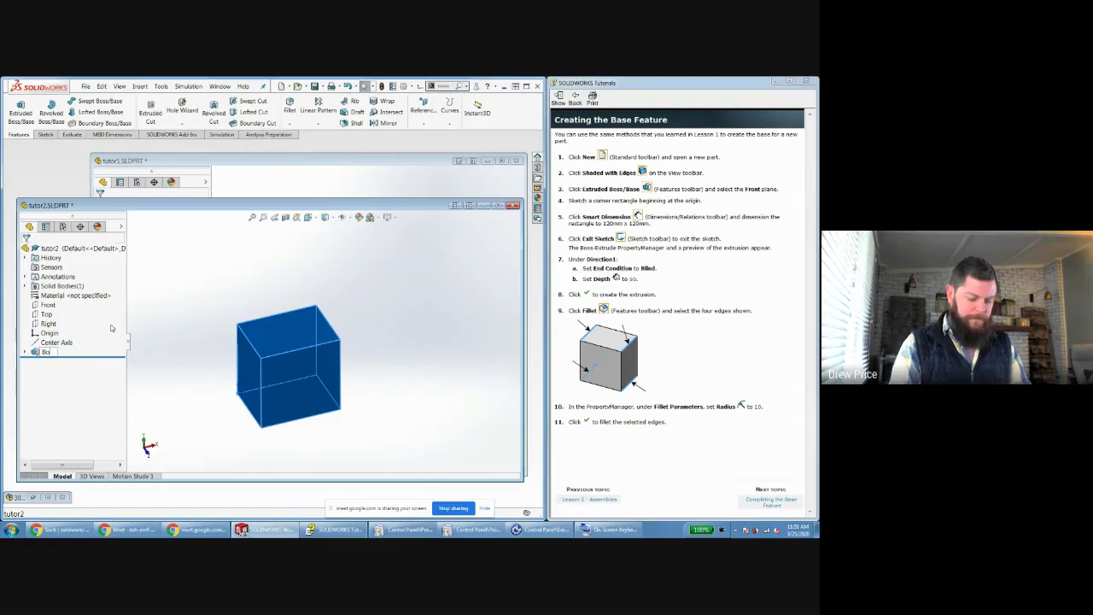
pyautogui.write('x bottom')
pyautogui.press('Return')
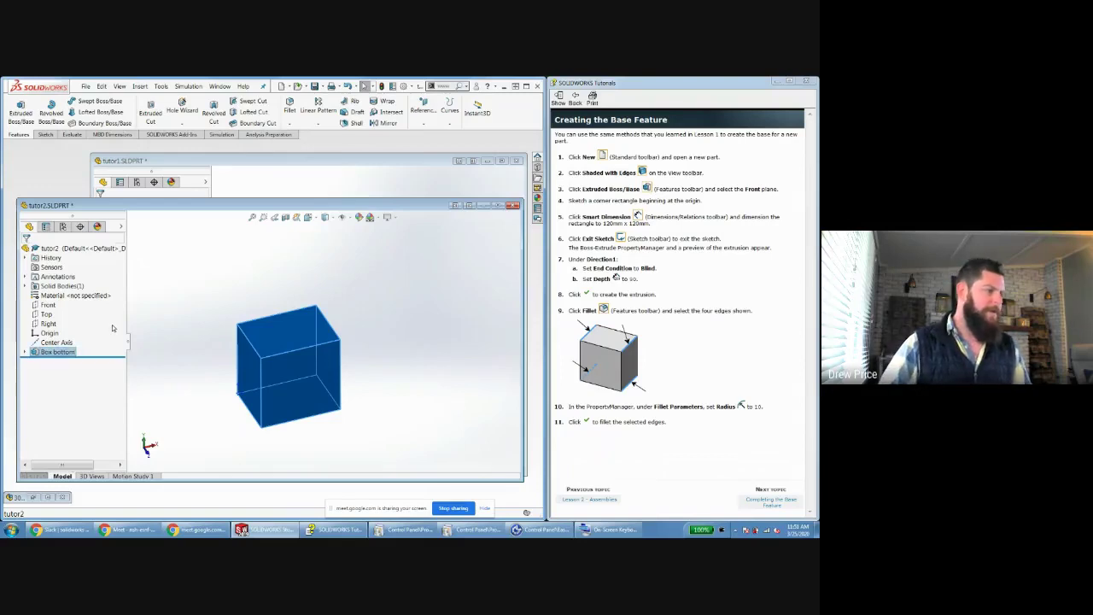
pyautogui.click(481, 340)
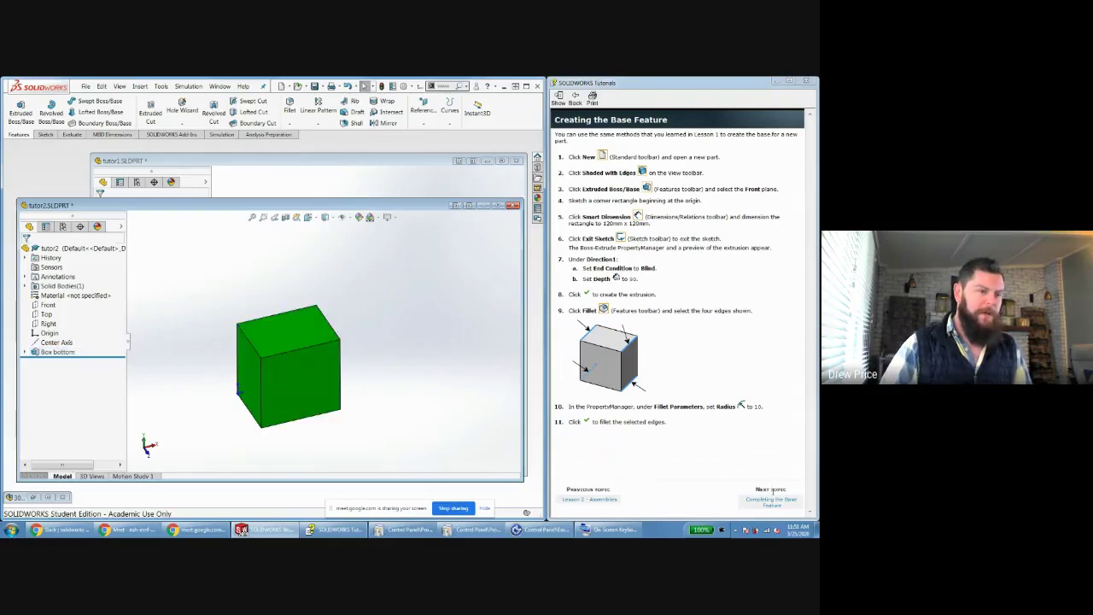
# Fillet the four depth-wise corner edges of the box block with a 10 mm radius.
pyautogui.click(290, 102)
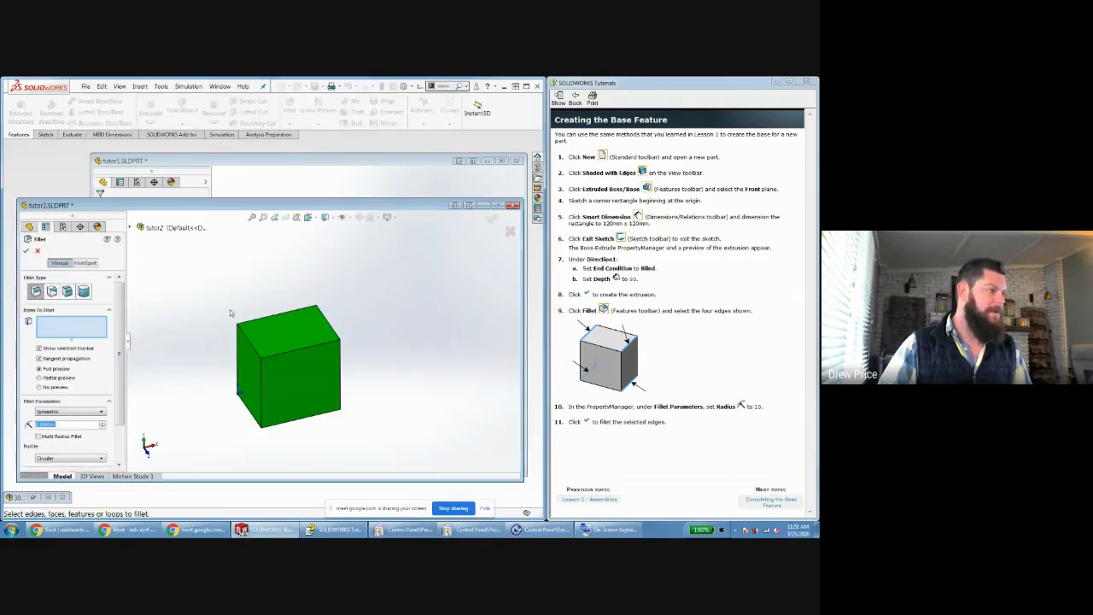
pyautogui.scroll(-2, 265, 367)
pyautogui.scroll(-1, 265, 367)
pyautogui.click(242, 322)
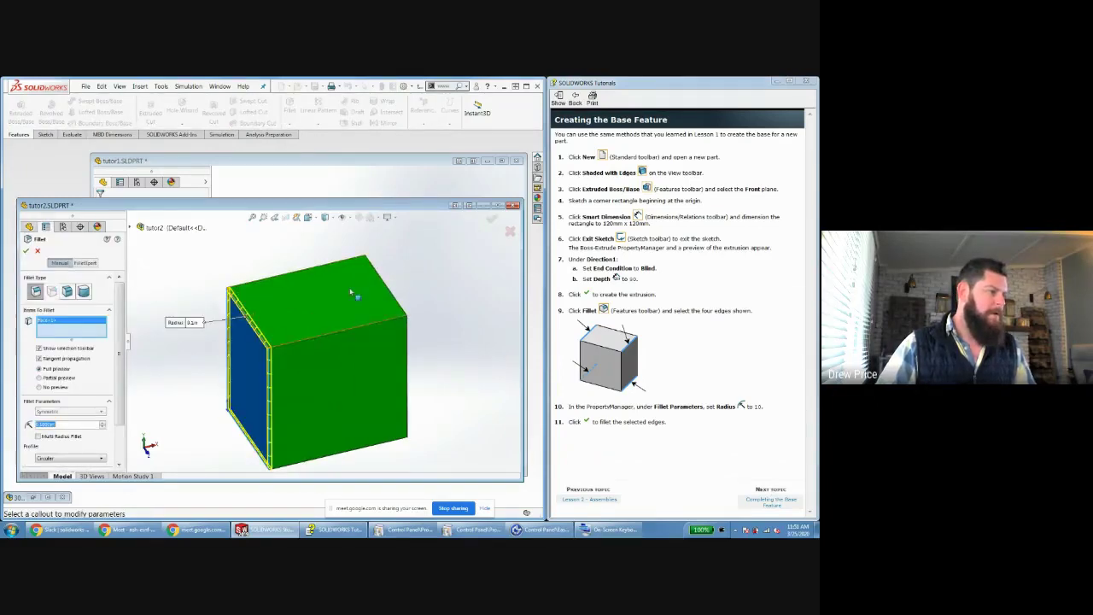
pyautogui.click(388, 288)
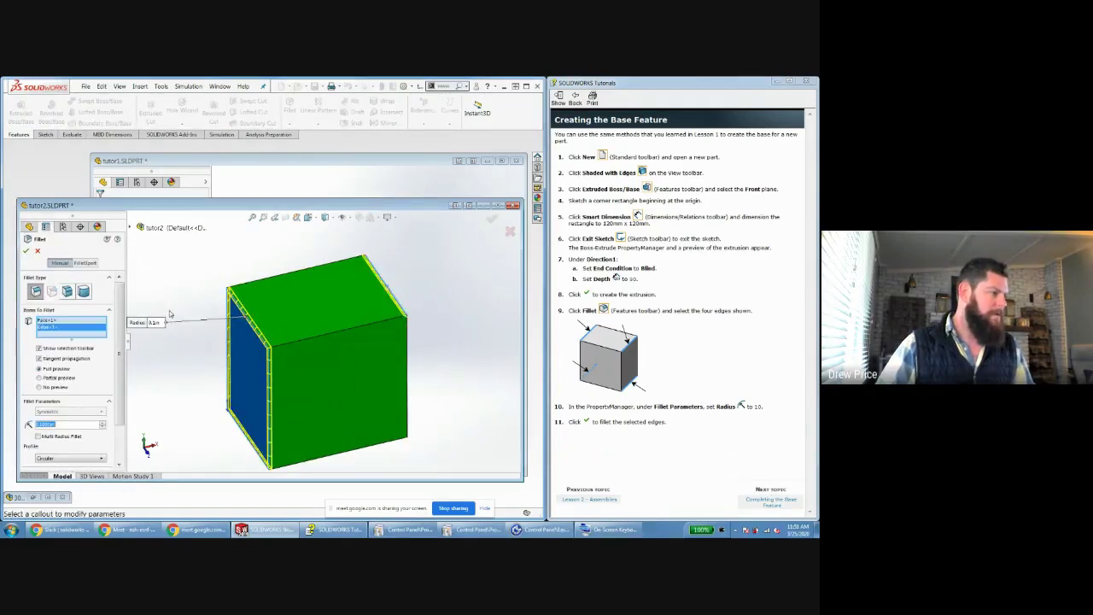
pyautogui.click(242, 365)
pyautogui.moveTo(310, 383)
pyautogui.mouseDown(button='middle')
pyautogui.moveTo(328, 363)
pyautogui.moveTo(325, 395)
pyautogui.mouseUp(button='middle')
pyautogui.click(333, 376)
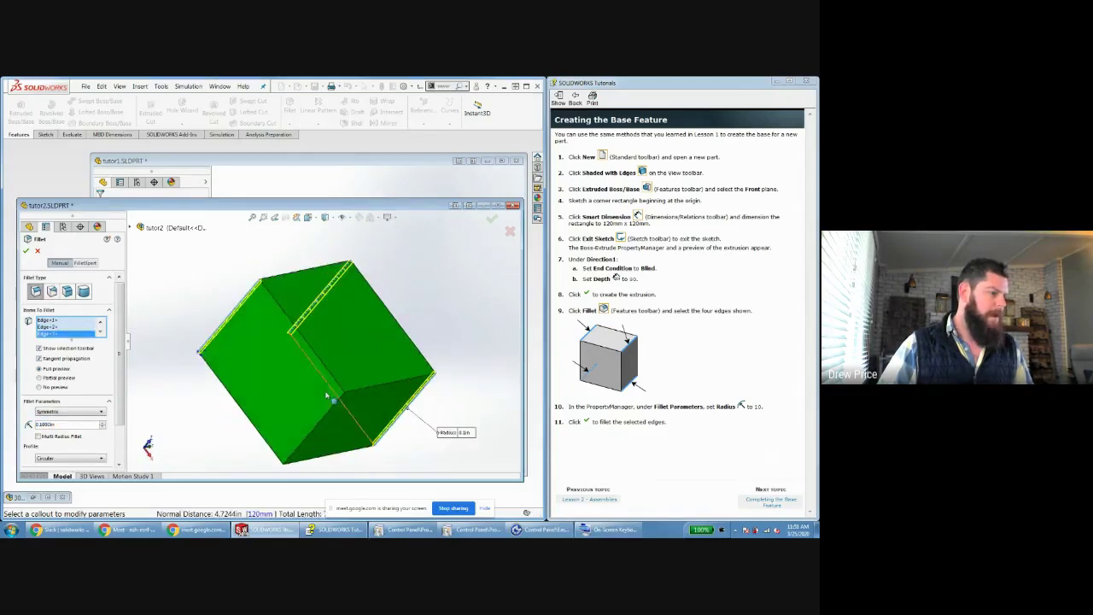
pyautogui.click(325, 395)
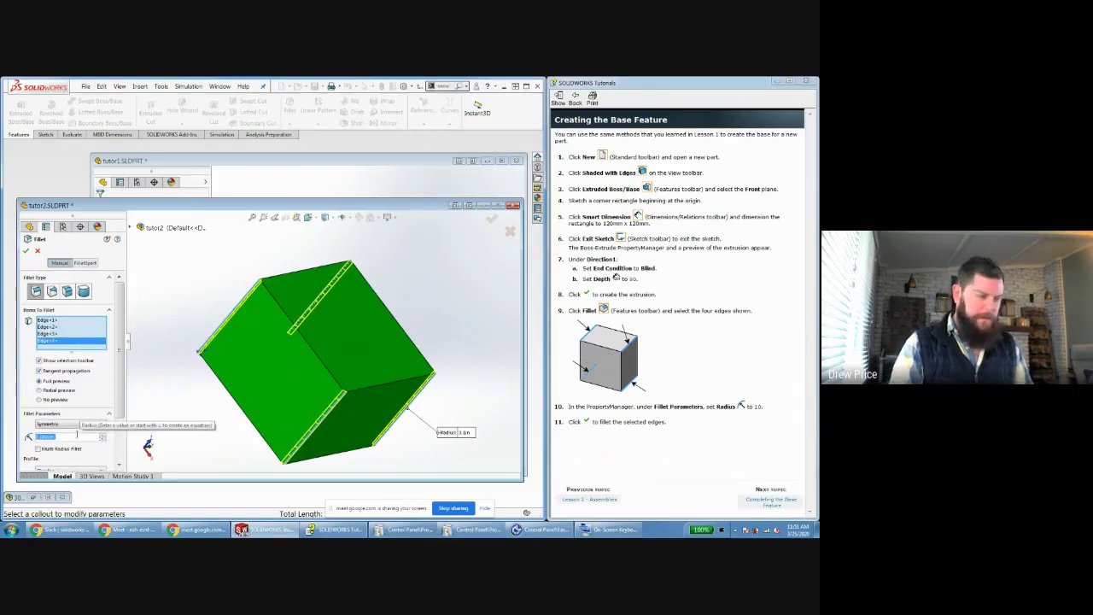
pyautogui.write('10')
pyautogui.press('Return')
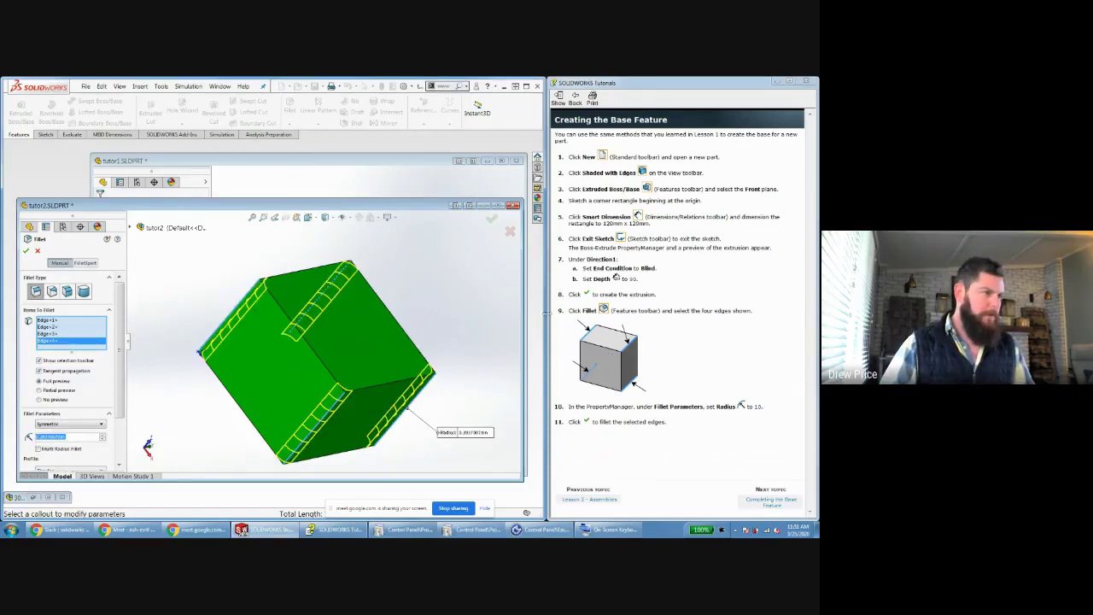
pyautogui.click(492, 218)
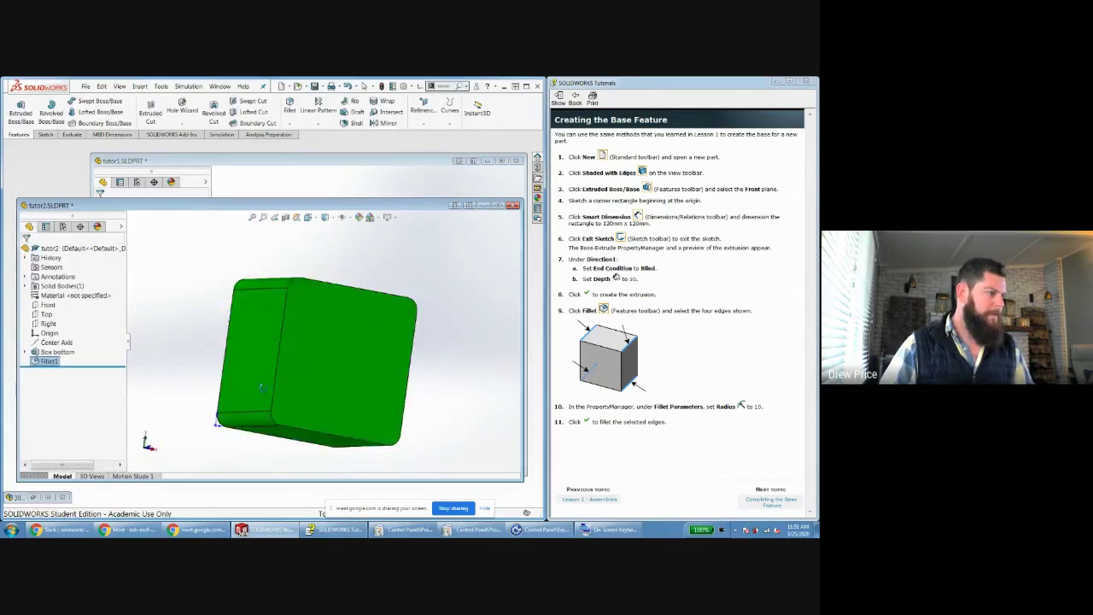
# Rename the new fillet feature in the model tree as "Corner fillets".
pyautogui.click(72, 360)
pyautogui.write('Corner f')
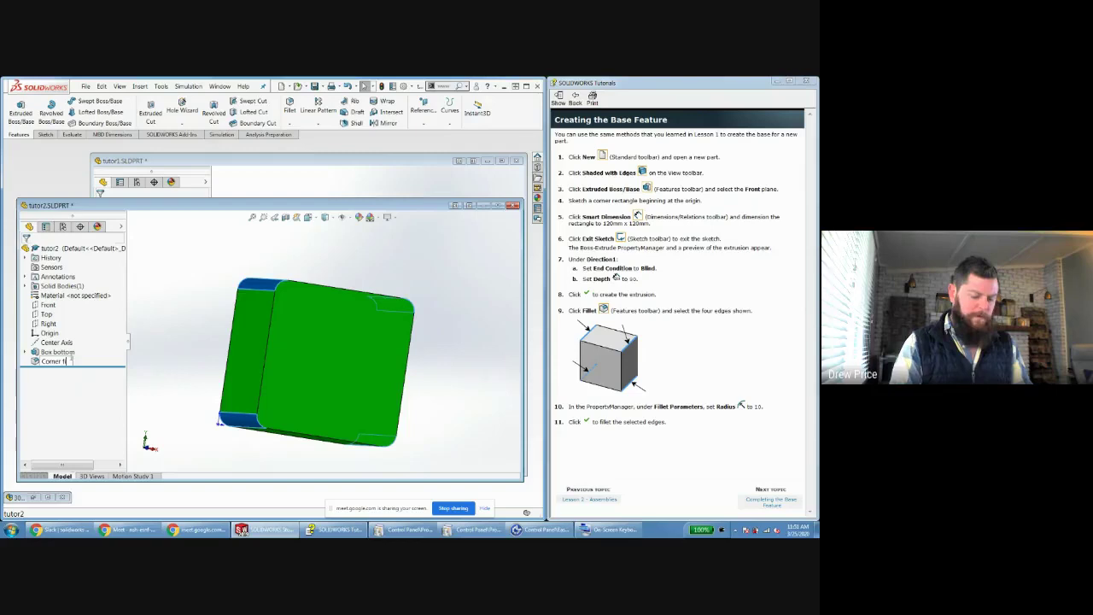
pyautogui.press('Return')
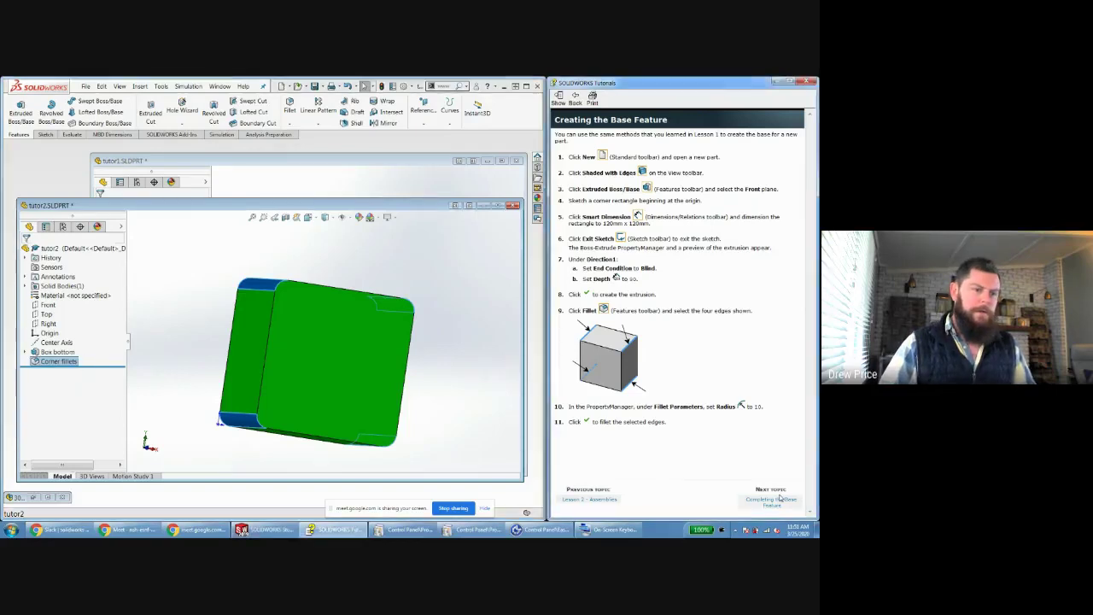
# Open the tutorial's Completing the Base Feature page and shell the block to 4 mm thickness, removing its front face.
pyautogui.click(771, 499)
pyautogui.moveTo(405, 268); pyautogui.dragTo(427, 270, button='middle')
pyautogui.click(427, 270)
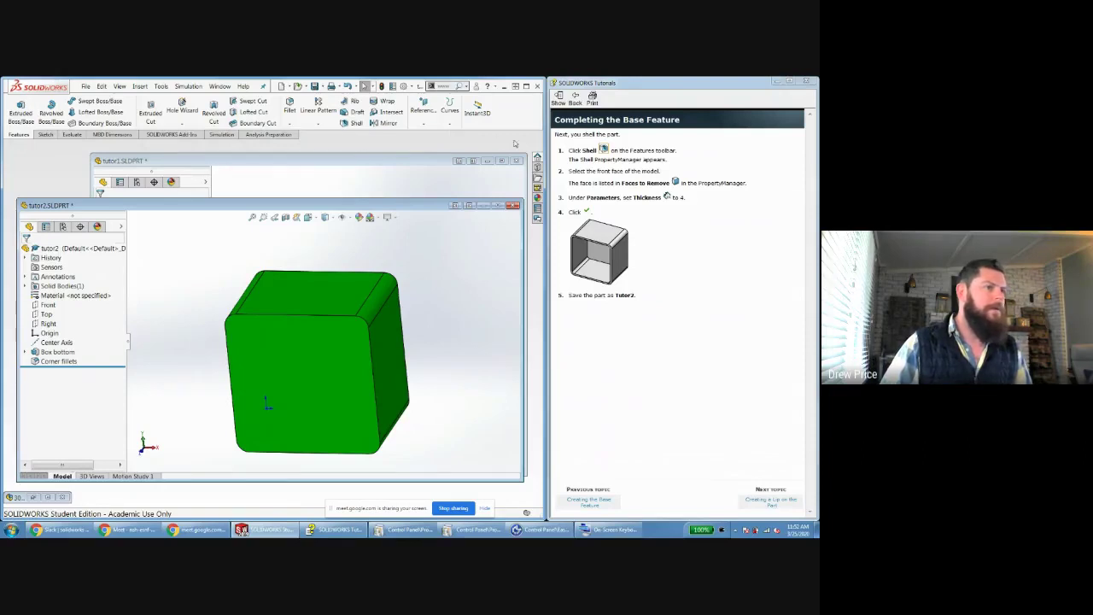
pyautogui.moveTo(543, 144); pyautogui.dragTo(538, 143)
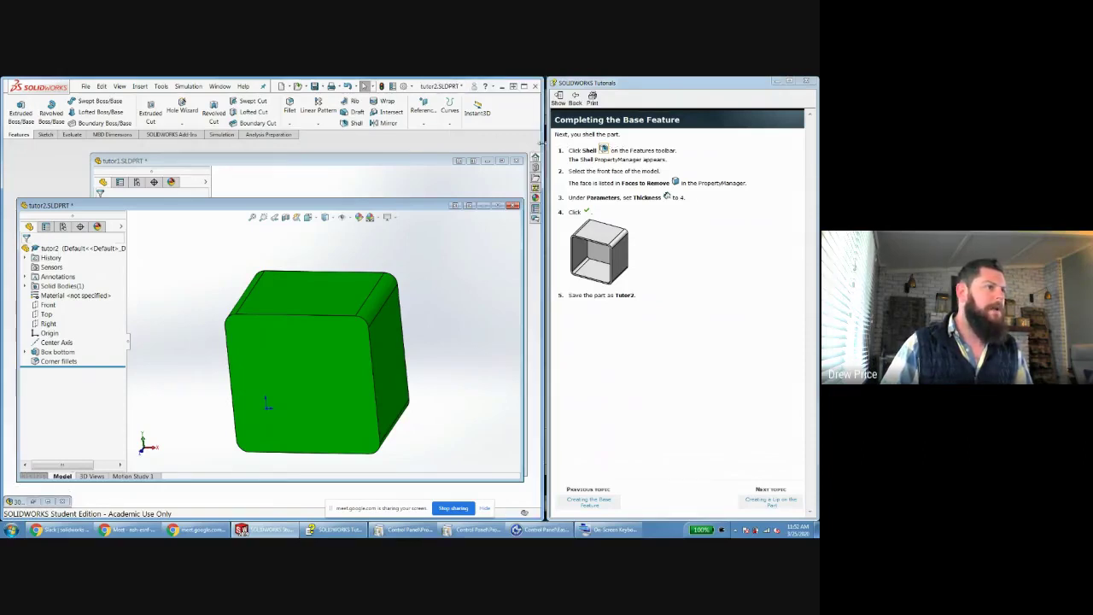
pyautogui.click(352, 123)
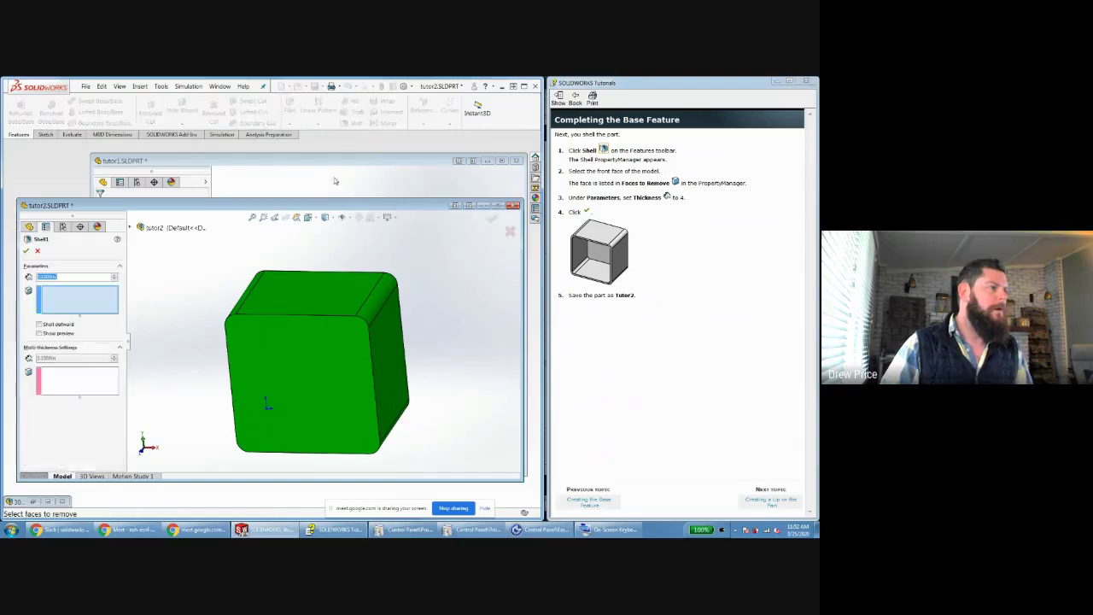
pyautogui.click(312, 369)
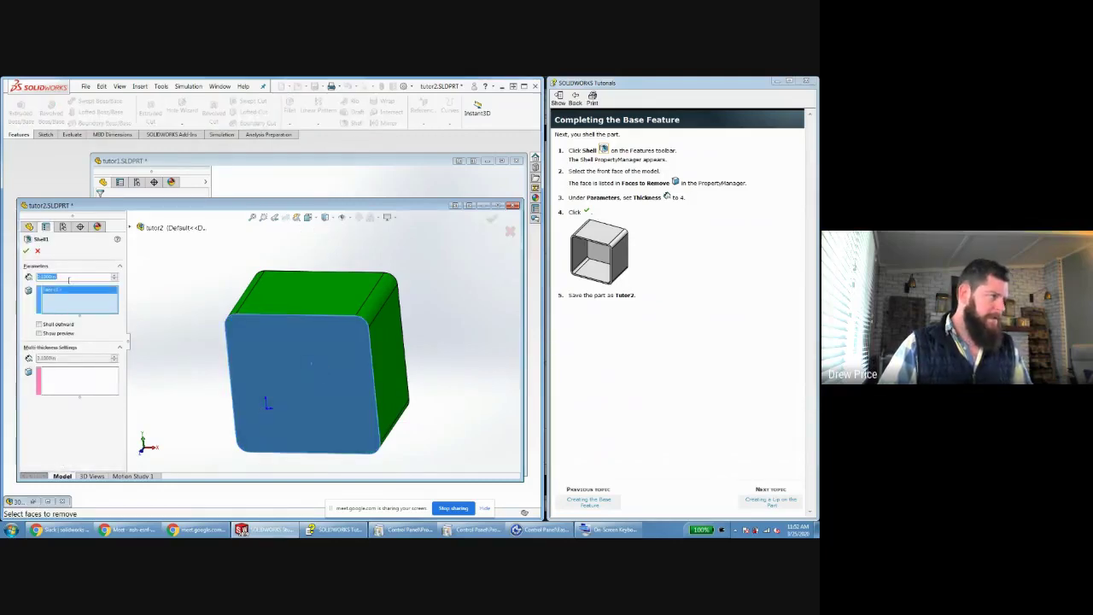
pyautogui.write('4mm')
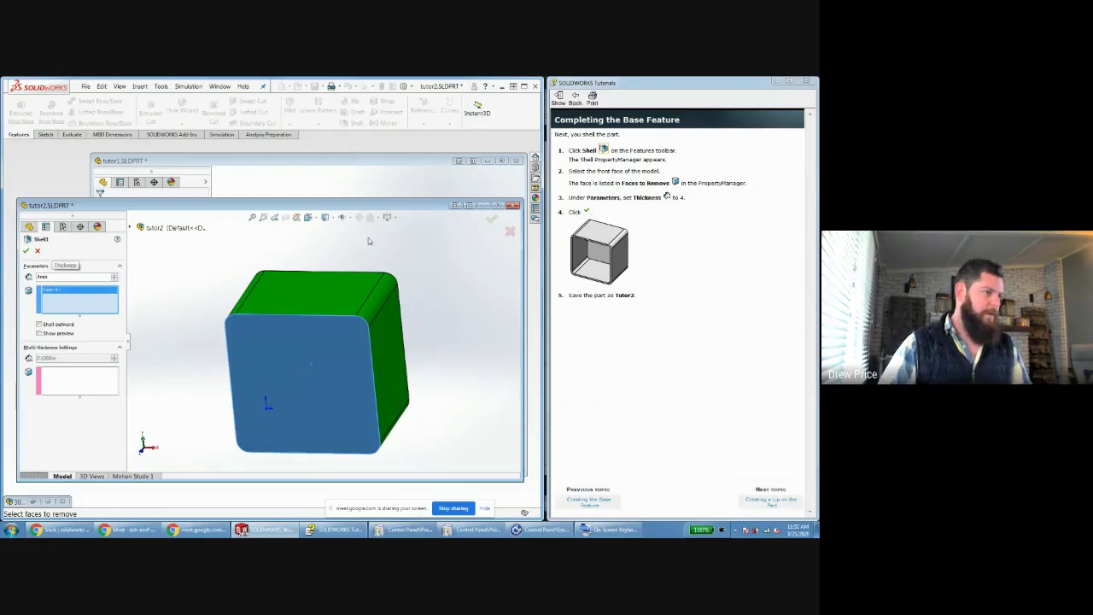
pyautogui.click(492, 219)
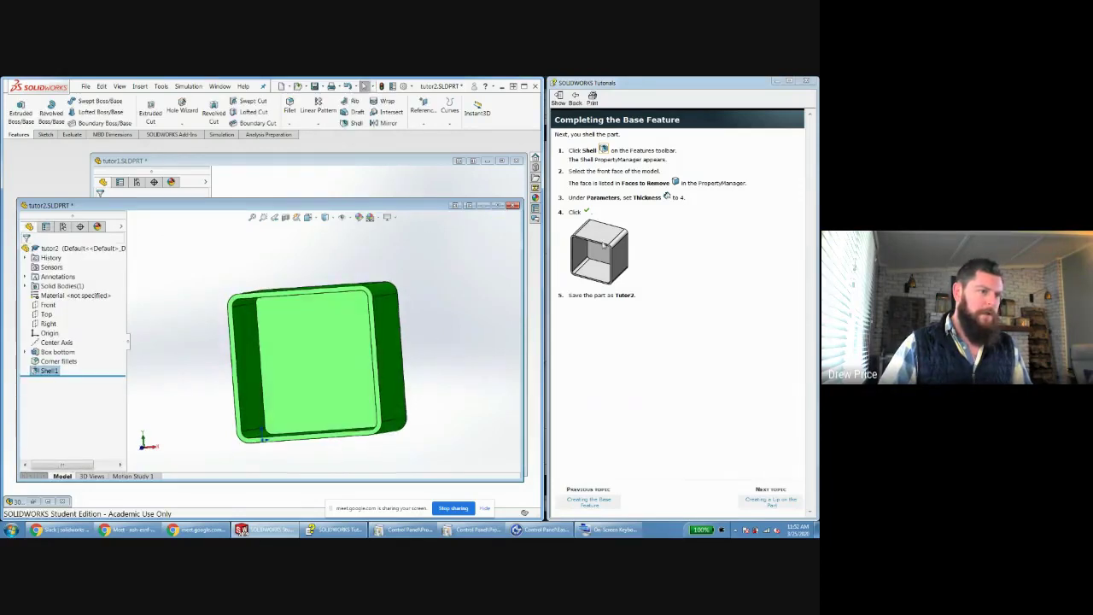
# Open the tutorial's Creating a Lip on the Part page and examine the shelled box's upper front corner with Zoom to Area.
pyautogui.click(773, 504)
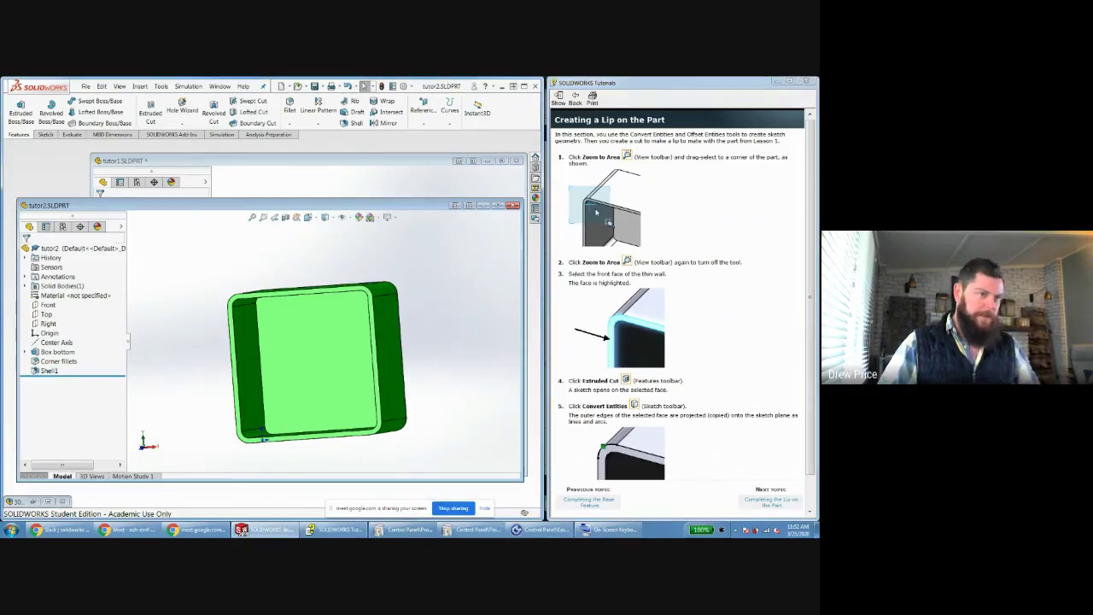
pyautogui.moveTo(427, 272); pyautogui.dragTo(432, 281, button='middle')
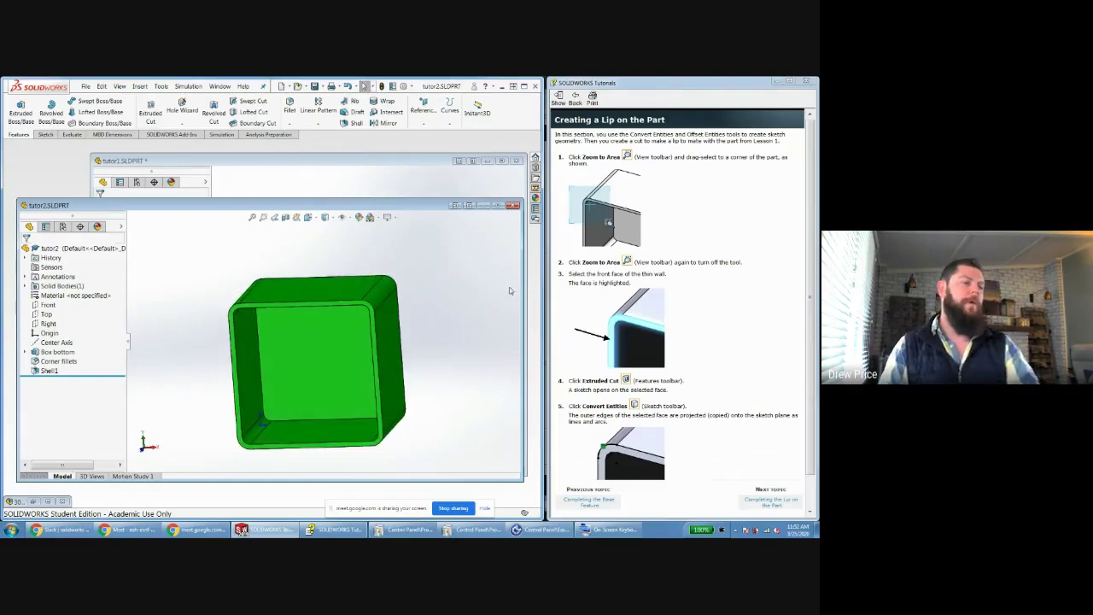
pyautogui.moveTo(509, 287); pyautogui.dragTo(440, 334, button='middle')
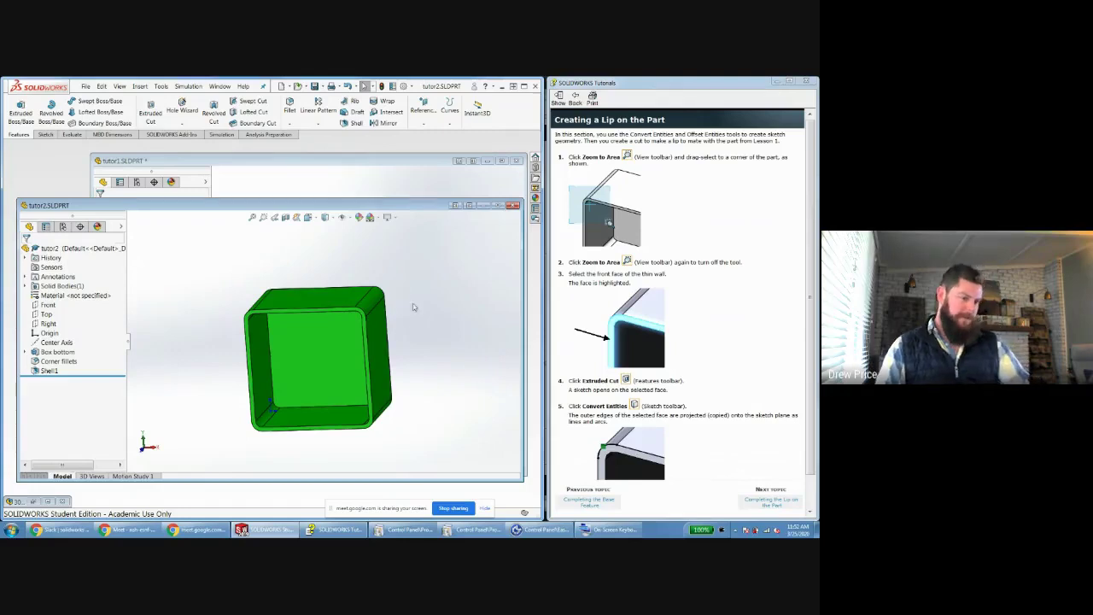
pyautogui.moveTo(419, 305); pyautogui.dragTo(375, 317, button='middle')
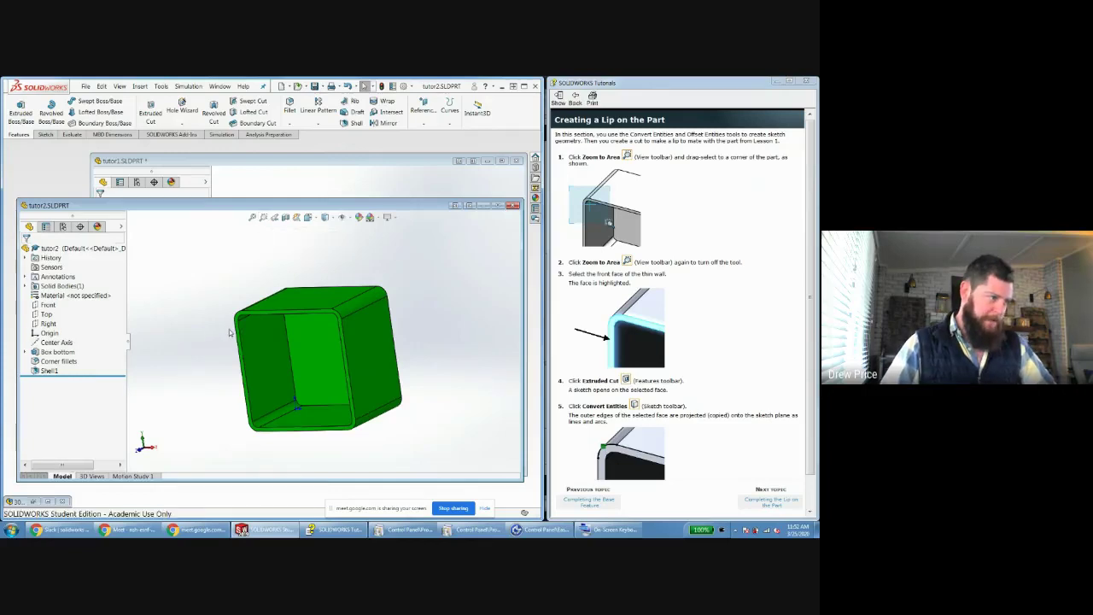
pyautogui.scroll(2, 277, 325)
pyautogui.scroll(-5, 349, 359)
pyautogui.scroll(5, 282, 324)
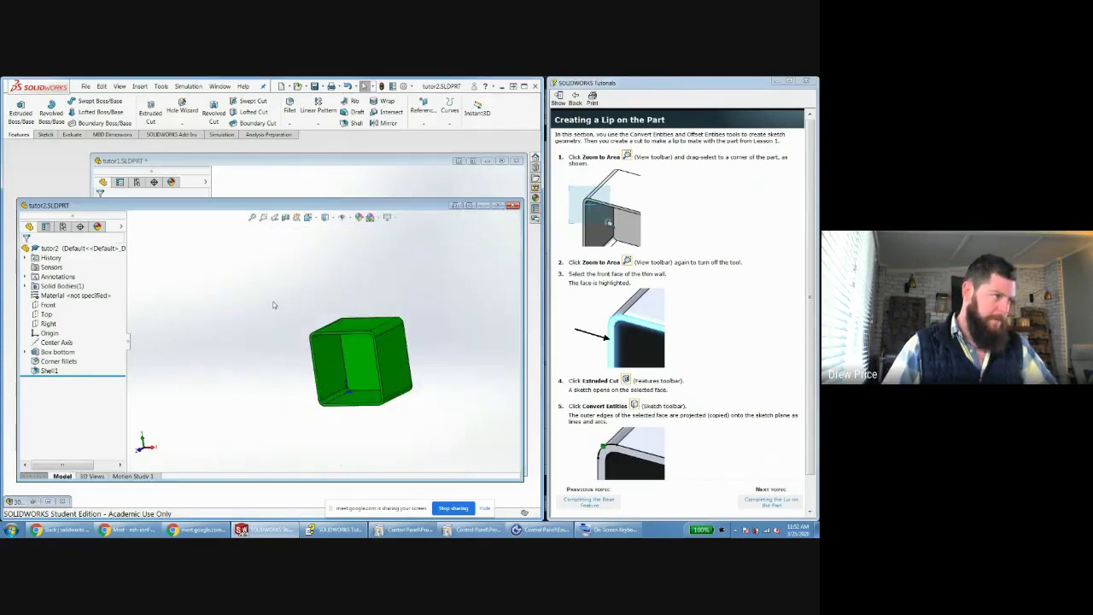
pyautogui.click(263, 217)
pyautogui.moveTo(280, 309); pyautogui.dragTo(338, 350)
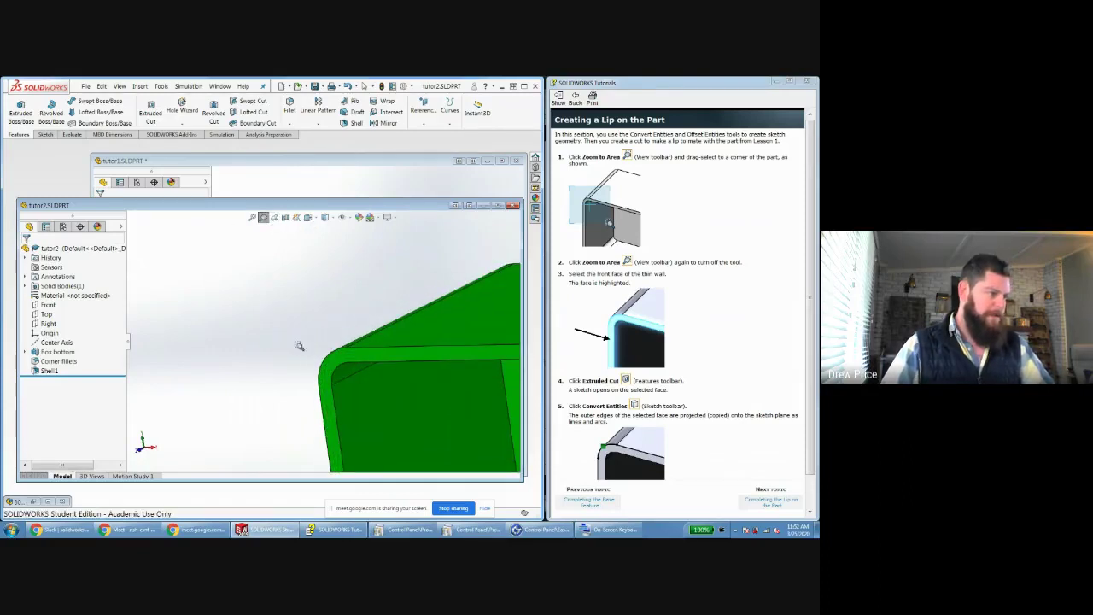
pyautogui.scroll(-2, 299, 346)
pyautogui.scroll(5, 383, 330)
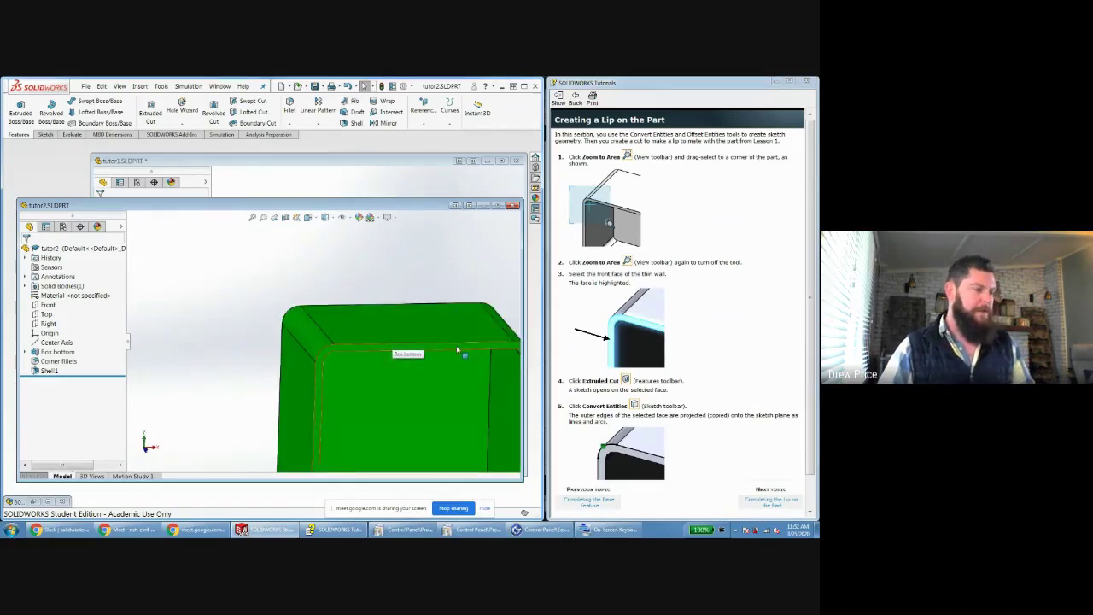
pyautogui.scroll(3, 447, 363)
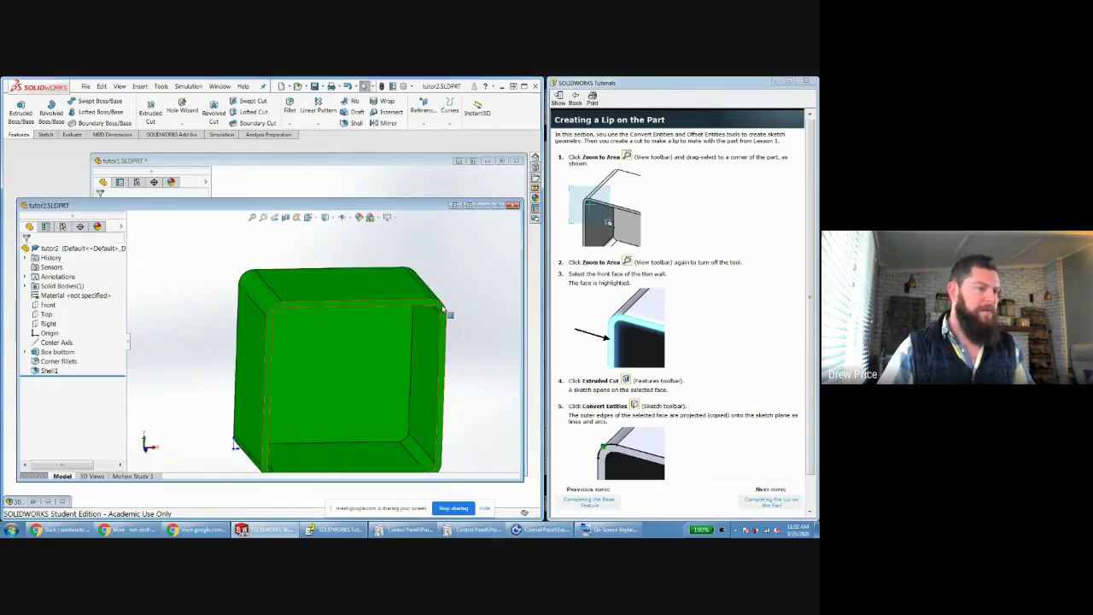
pyautogui.scroll(2, 469, 327)
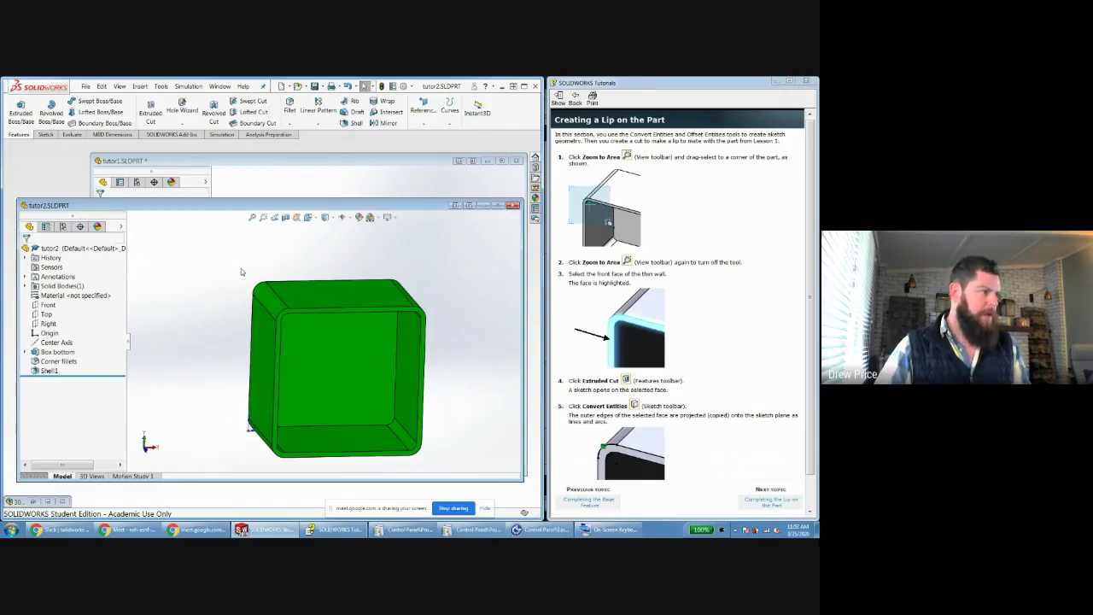
pyautogui.click(141, 112)
pyautogui.scroll(-5, 264, 333)
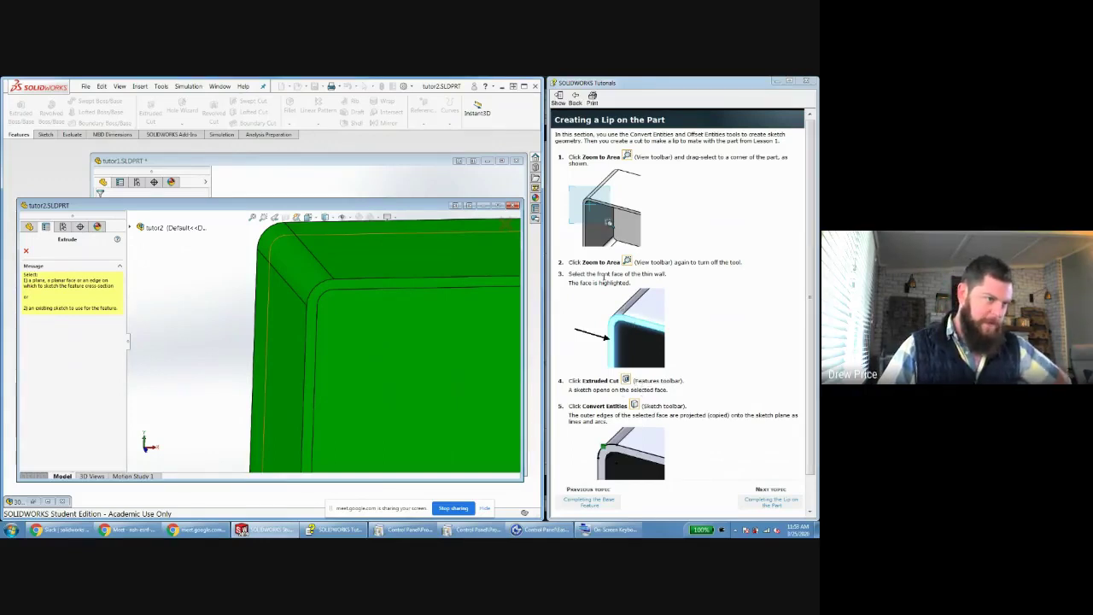
pyautogui.press('Escape')
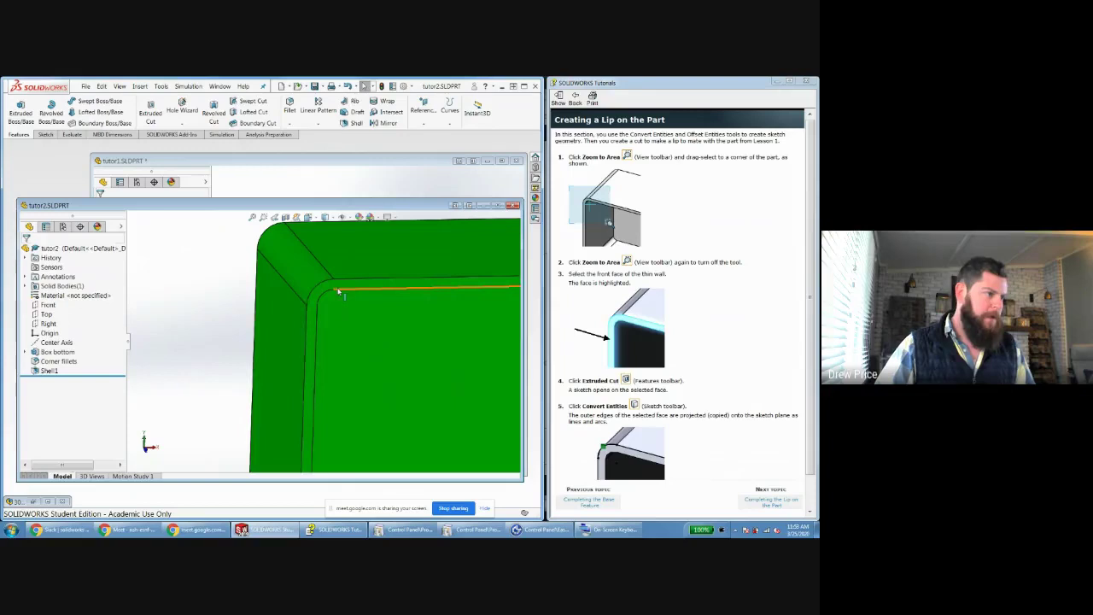
pyautogui.click(342, 299)
pyautogui.press('f')
pyautogui.moveTo(382, 342); pyautogui.dragTo(378, 355, button='middle')
pyautogui.click(145, 115)
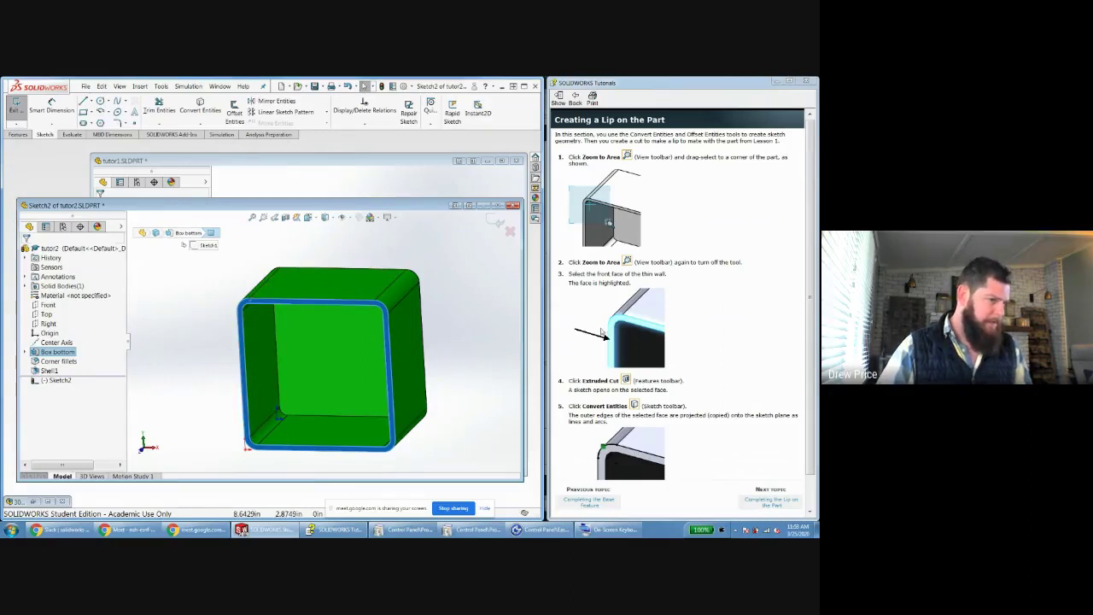
pyautogui.click(510, 231)
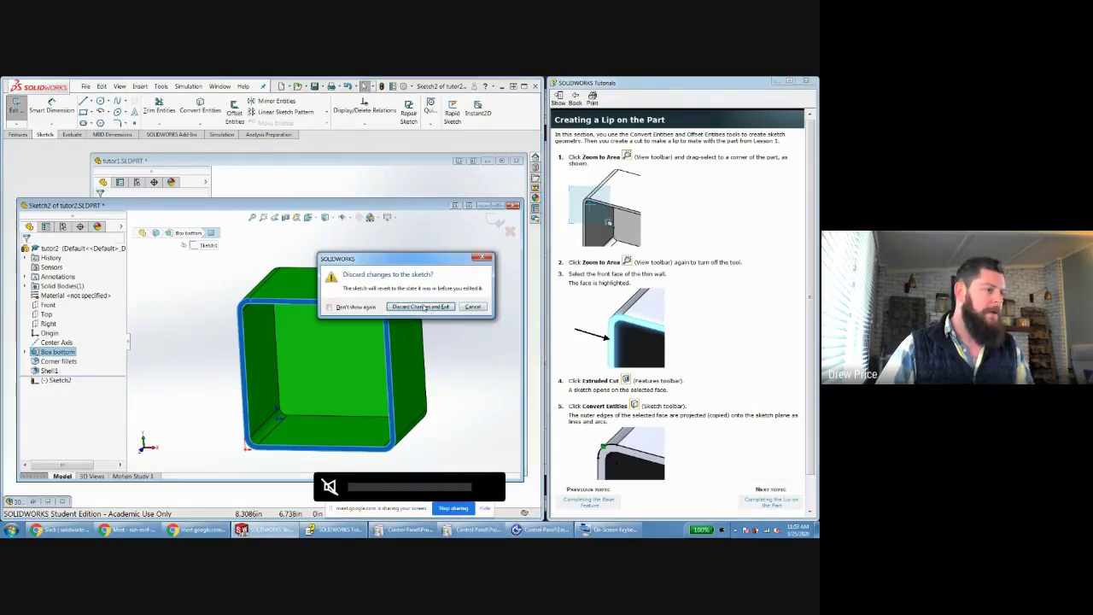
pyautogui.click(422, 307)
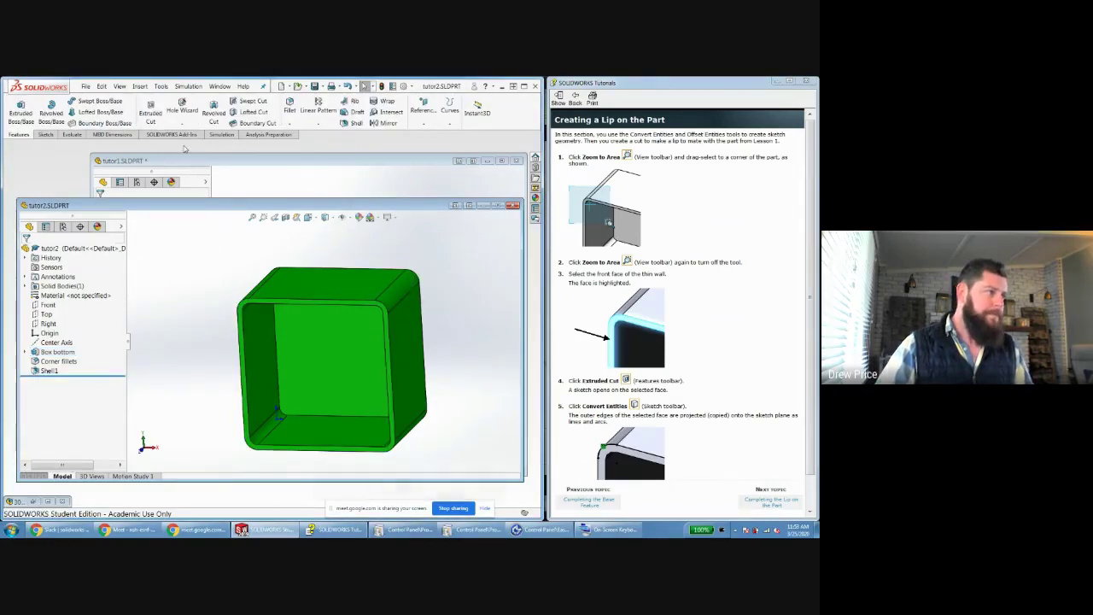
# Start an Extruded Cut and open its sketch on the thin front rim face of the shelled box.
pyautogui.click(150, 112)
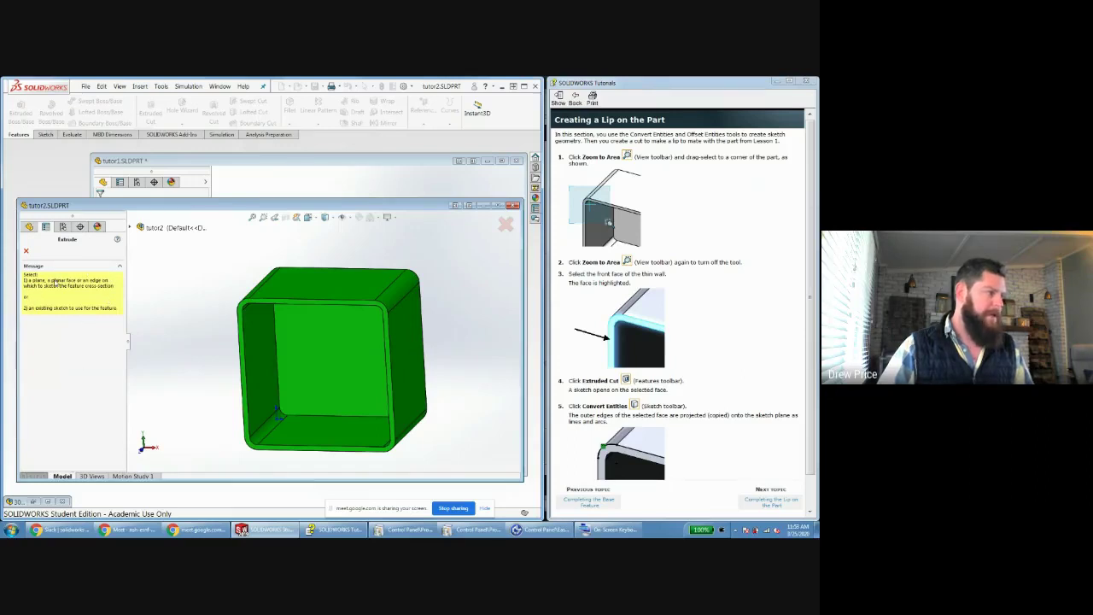
pyautogui.scroll(-2, 214, 346)
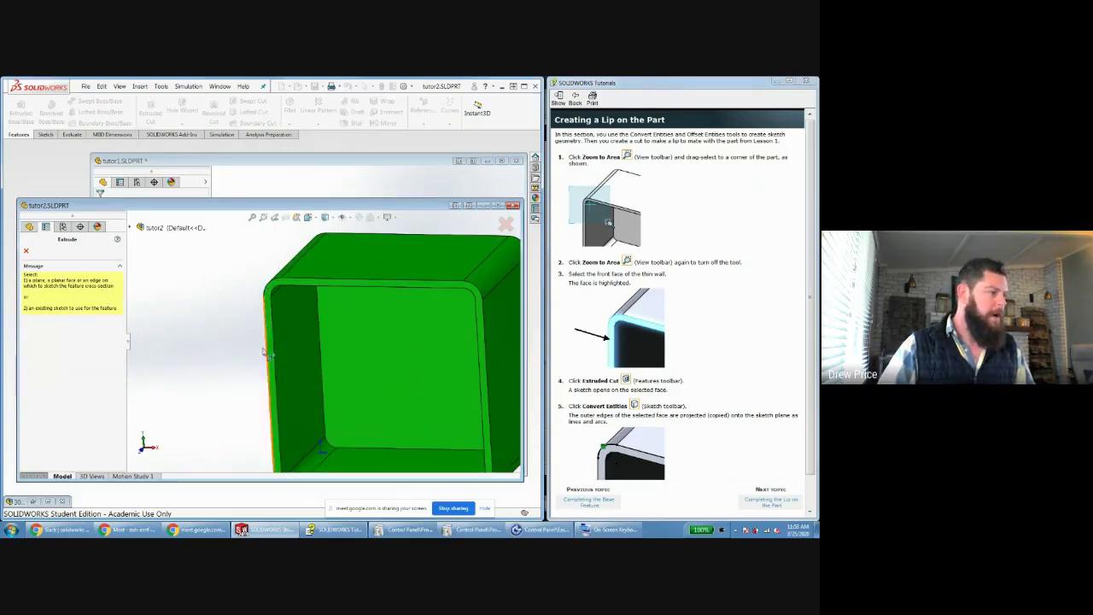
pyautogui.scroll(-3, 264, 291)
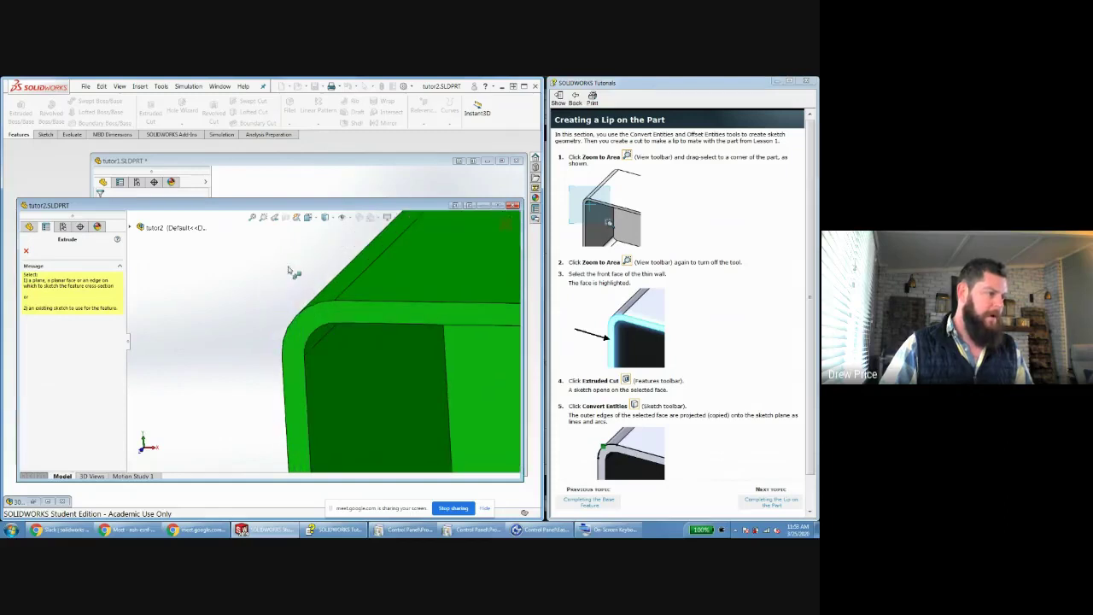
pyautogui.click(309, 327)
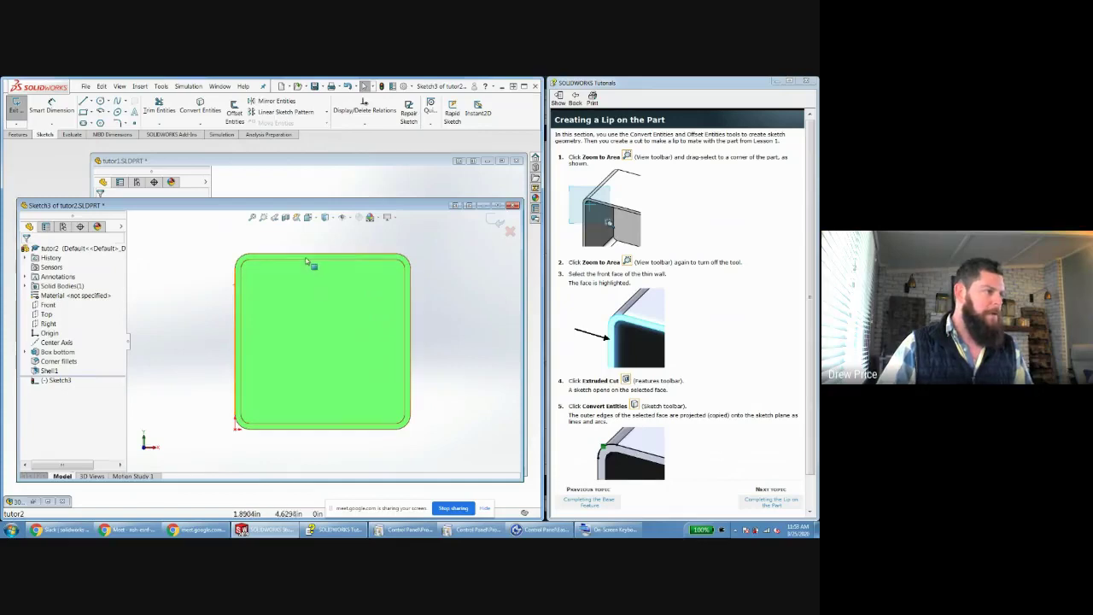
# Try to trace the rim's outer outline by hand with a top line, a tangent corner arc and a side line, and delete them.
pyautogui.press('l')
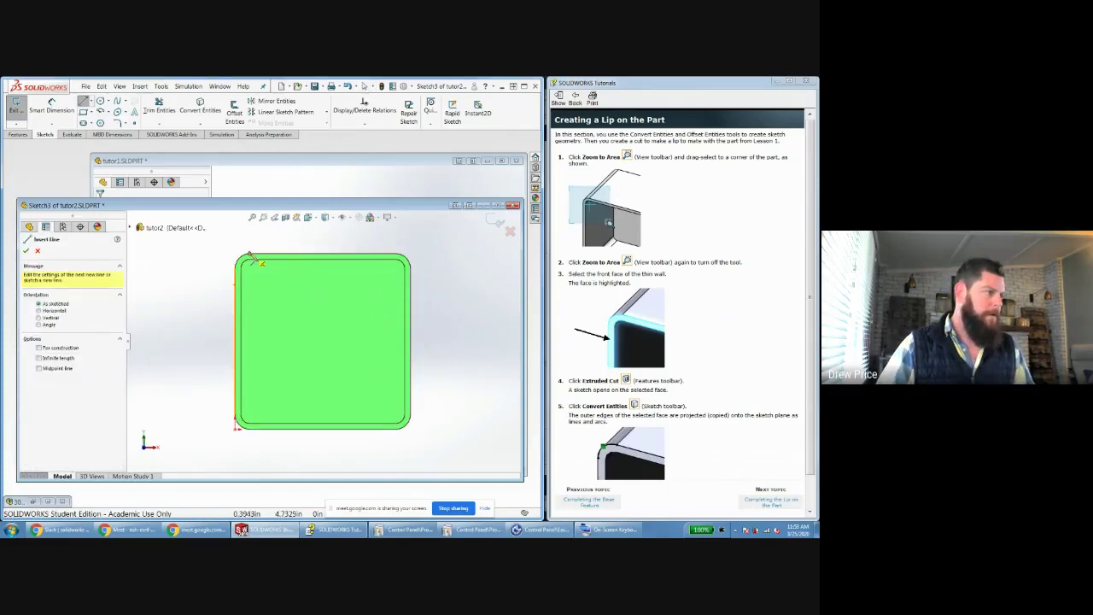
pyautogui.click(249, 255)
pyautogui.click(398, 255)
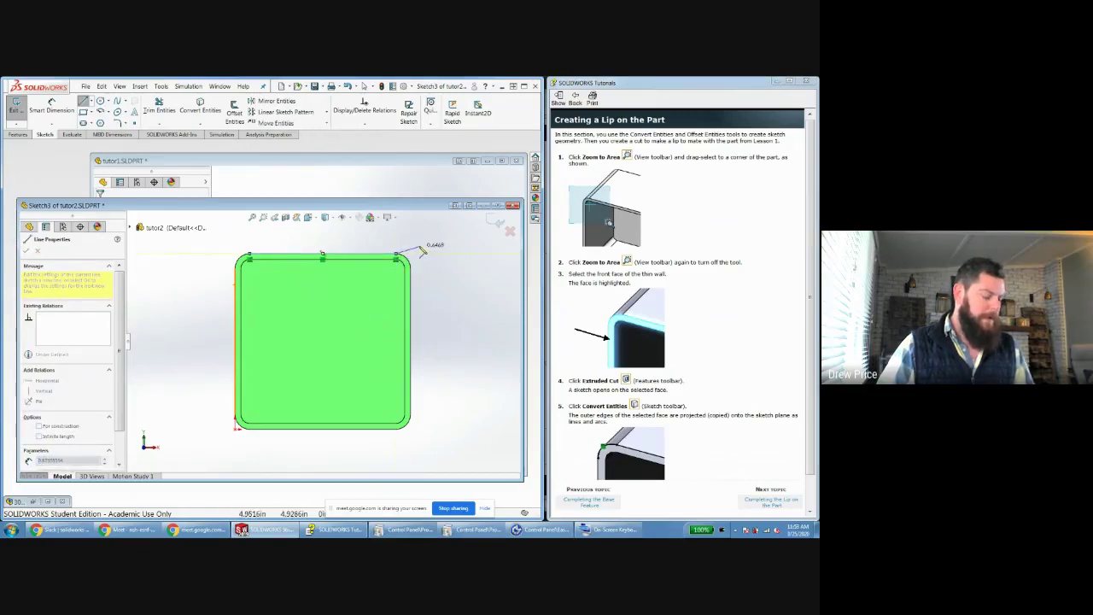
pyautogui.press('a')
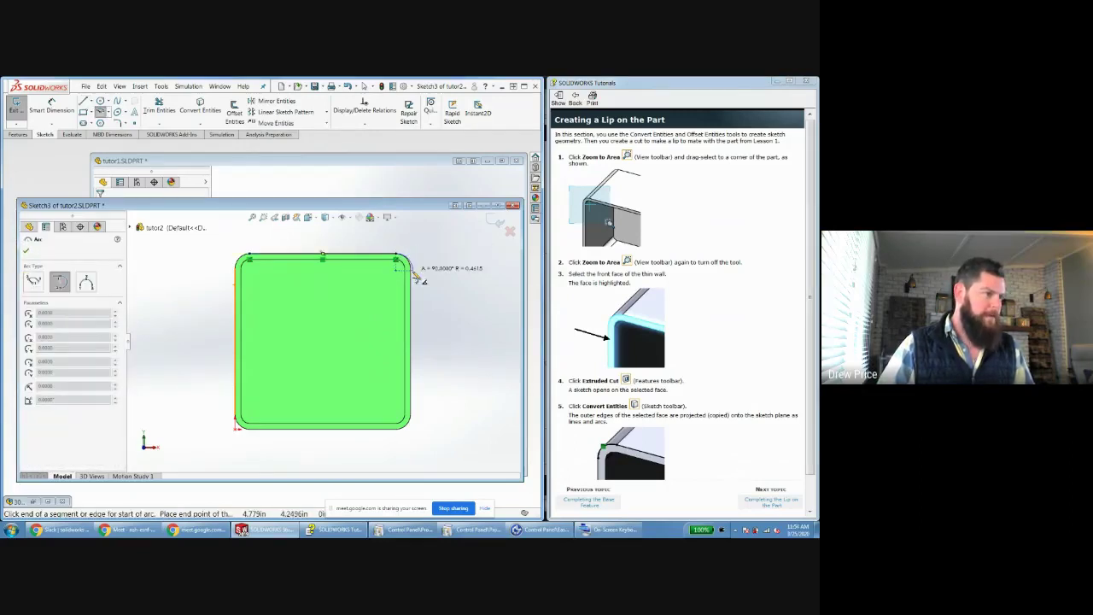
pyautogui.click(417, 269)
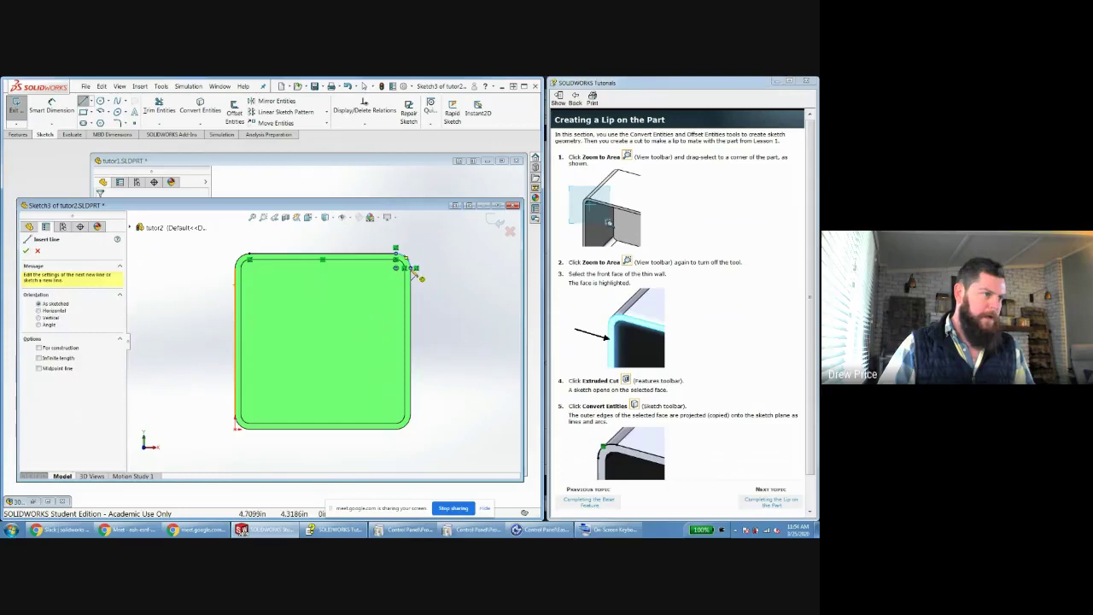
pyautogui.click(410, 414)
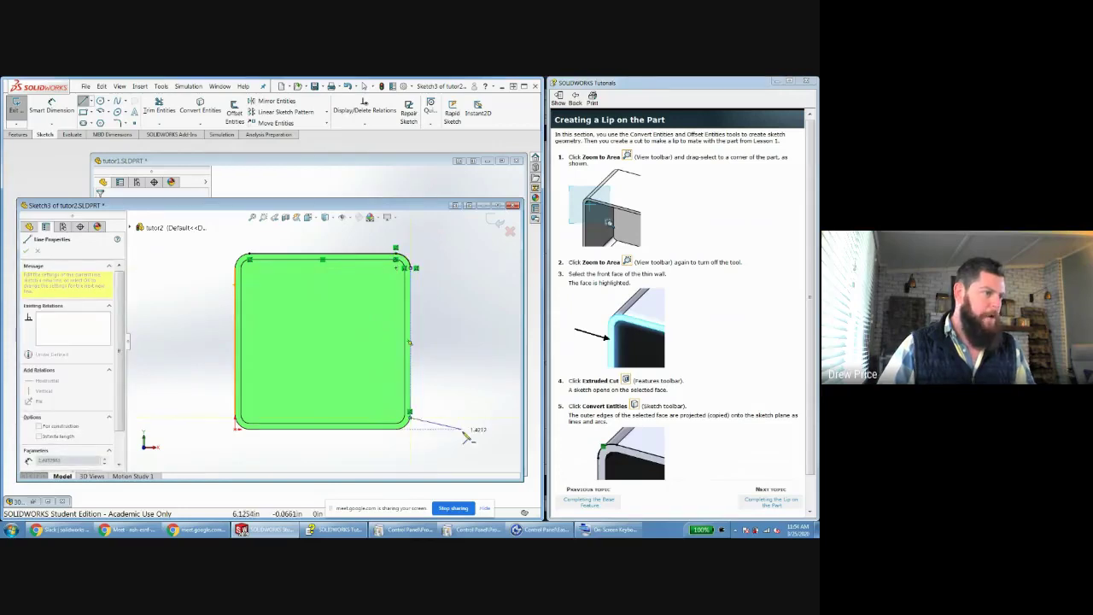
pyautogui.press('Escape')
pyautogui.moveTo(458, 369); pyautogui.dragTo(417, 363, button='middle')
pyautogui.moveTo(225, 263); pyautogui.dragTo(437, 434)
pyautogui.hotkey('ctrl', '1')
# Try Convert Entities on the front rim face, inspect the projected outer edges, and delete them from the sketch.
pyautogui.click(230, 244)
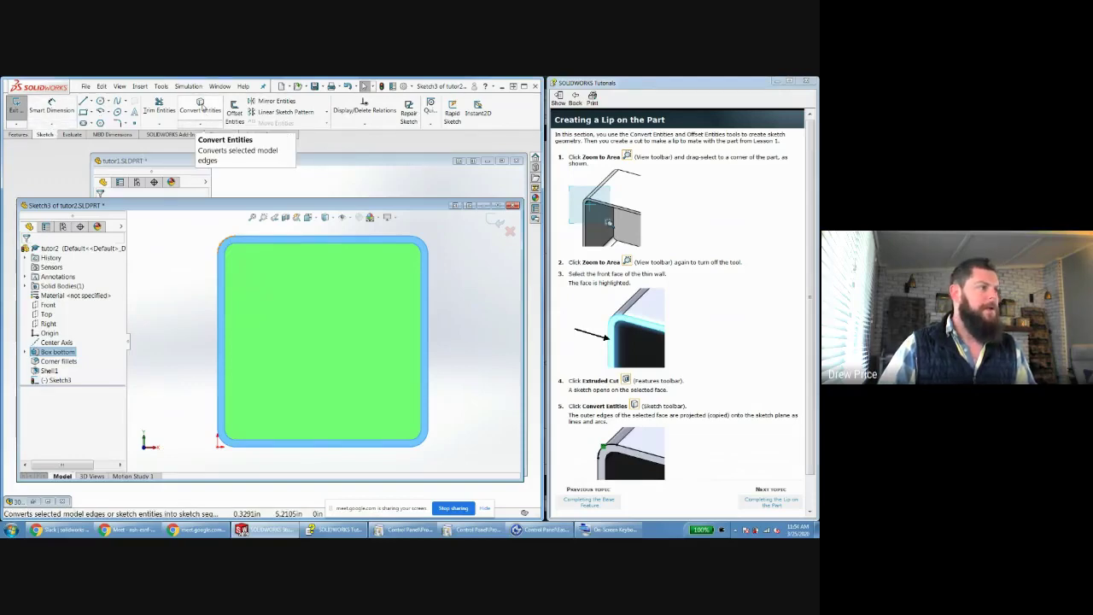
pyautogui.click(205, 128)
pyautogui.click(210, 138)
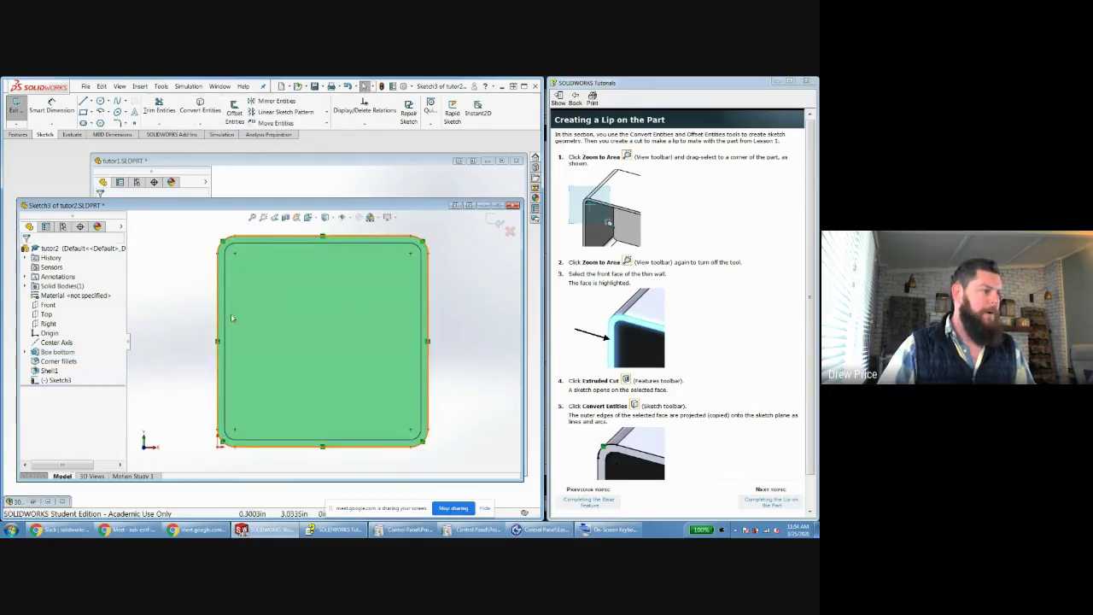
pyautogui.moveTo(458, 303); pyautogui.dragTo(438, 273, button='middle')
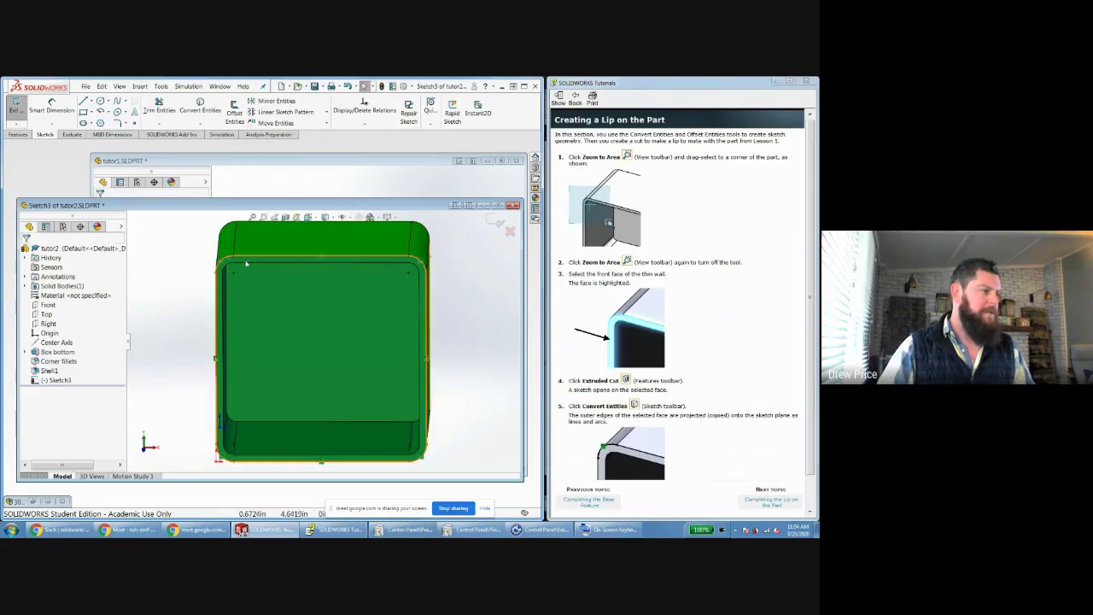
pyautogui.click(329, 256)
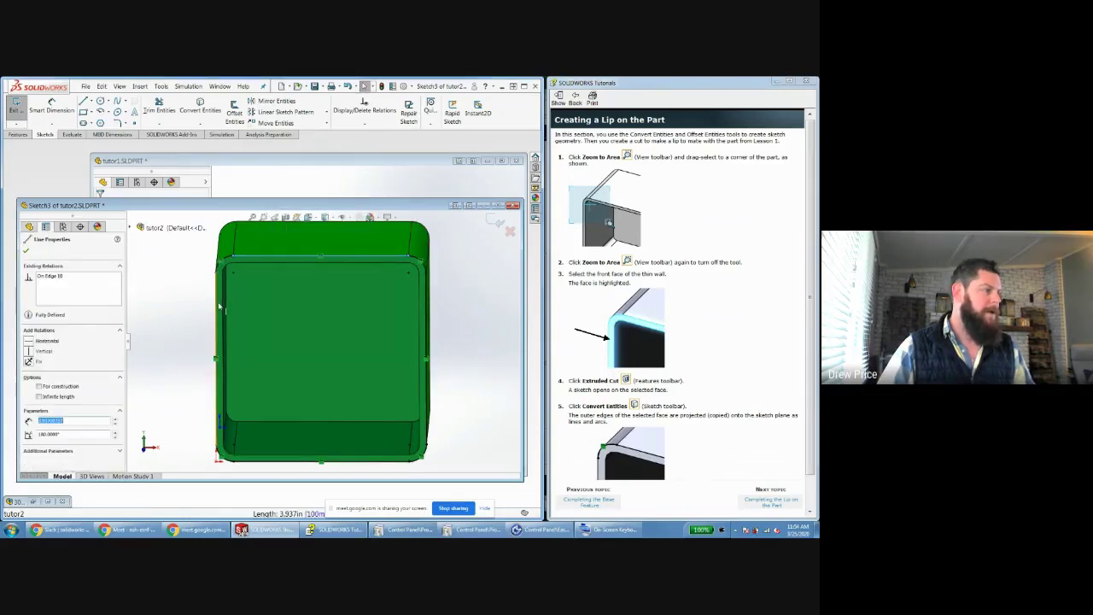
pyautogui.click(465, 312)
pyautogui.hotkey('ctrl', '8')
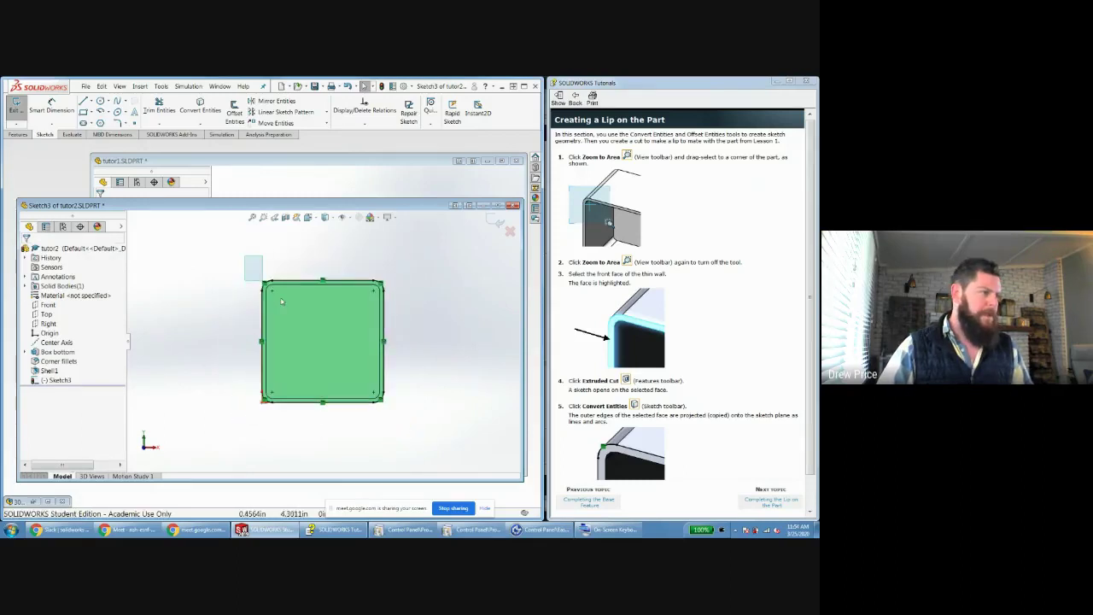
pyautogui.click(464, 422)
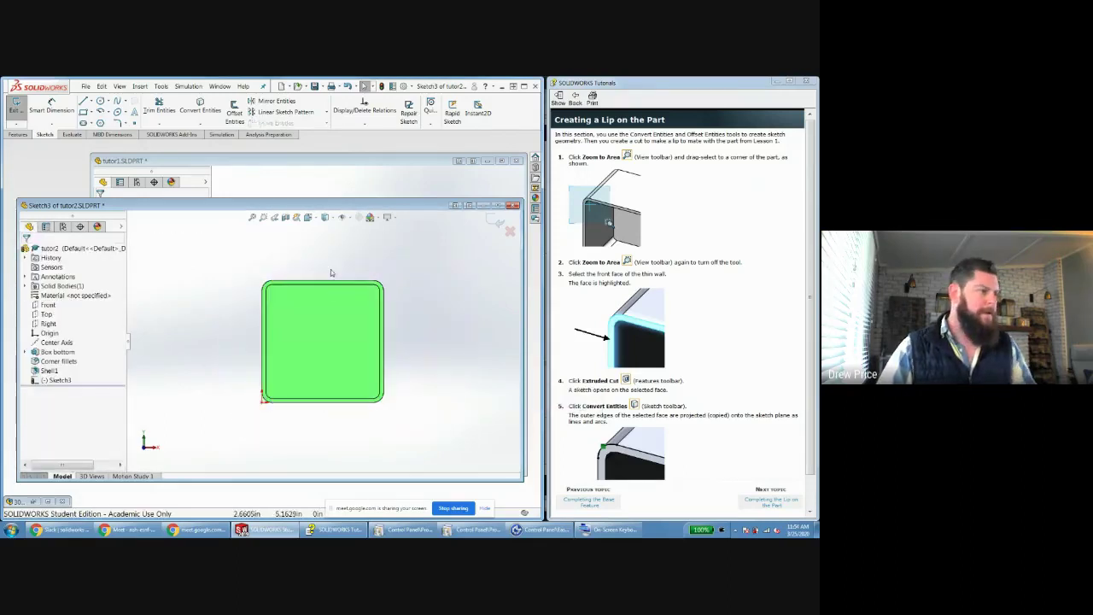
# Project the front rim face's outer edges into the cut sketch with Convert Entities.
pyautogui.scroll(-3, 310, 291)
pyautogui.click(310, 291)
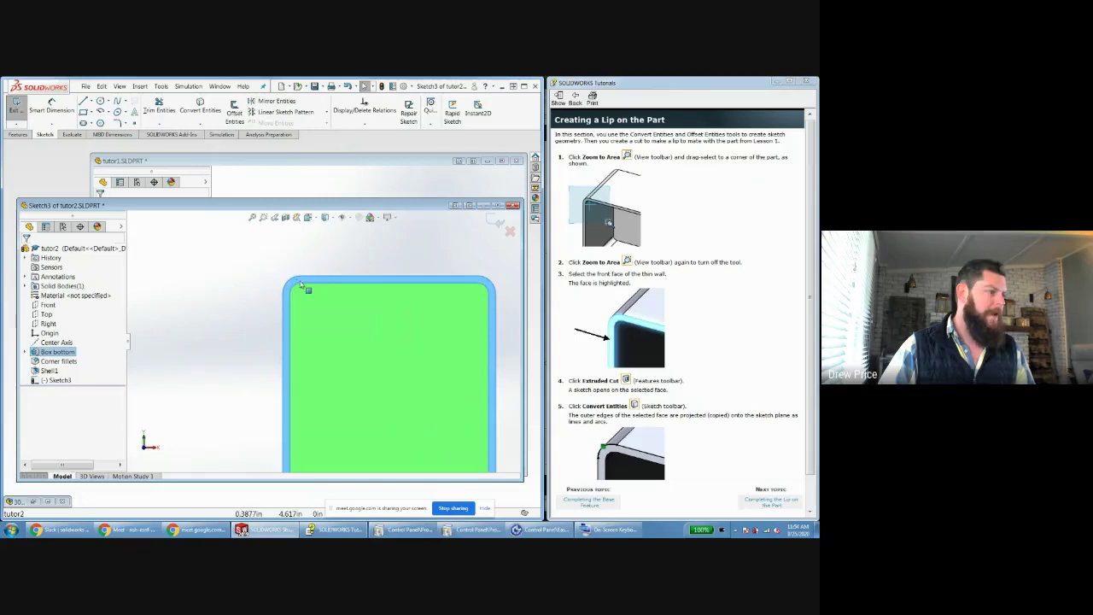
pyautogui.click(196, 118)
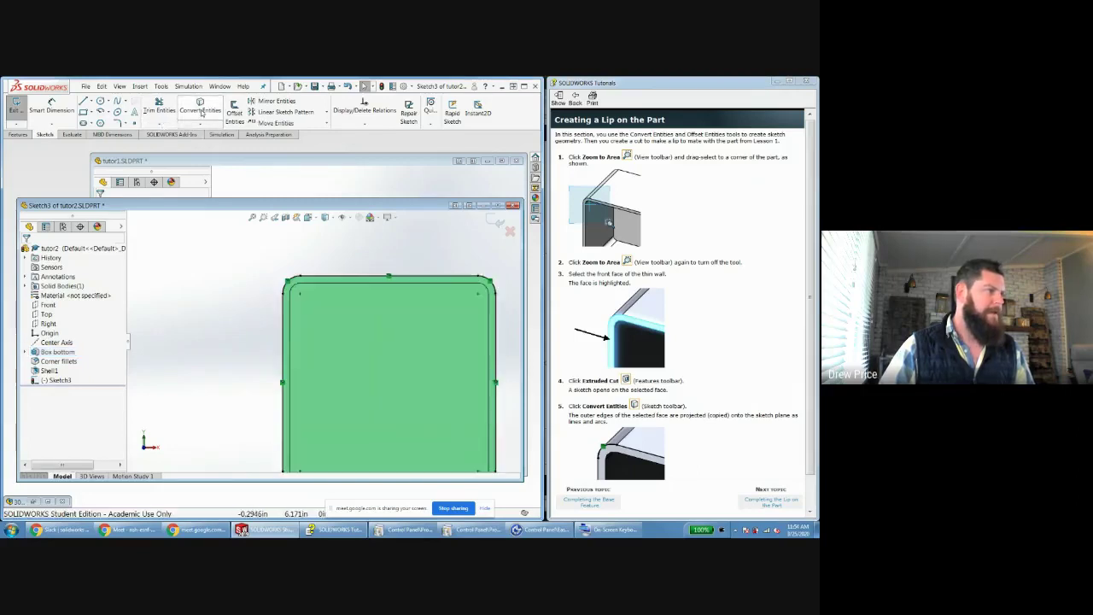
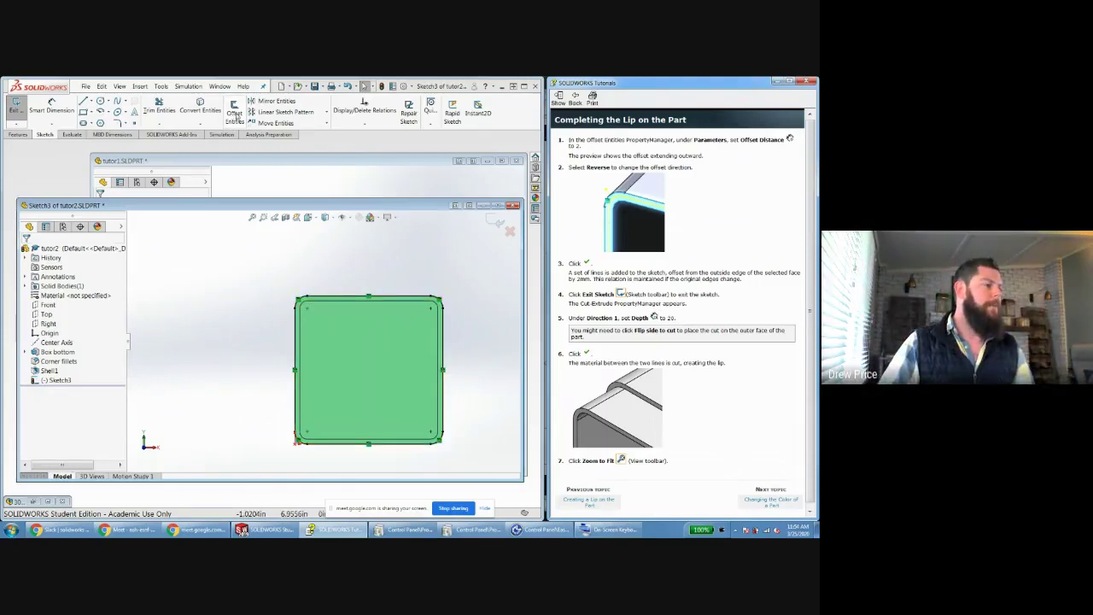
# Offset the whole converted outline by 2 mm with the direction reversed so it runs inside the rim wall.
pyautogui.moveTo(236, 254); pyautogui.dragTo(495, 474)
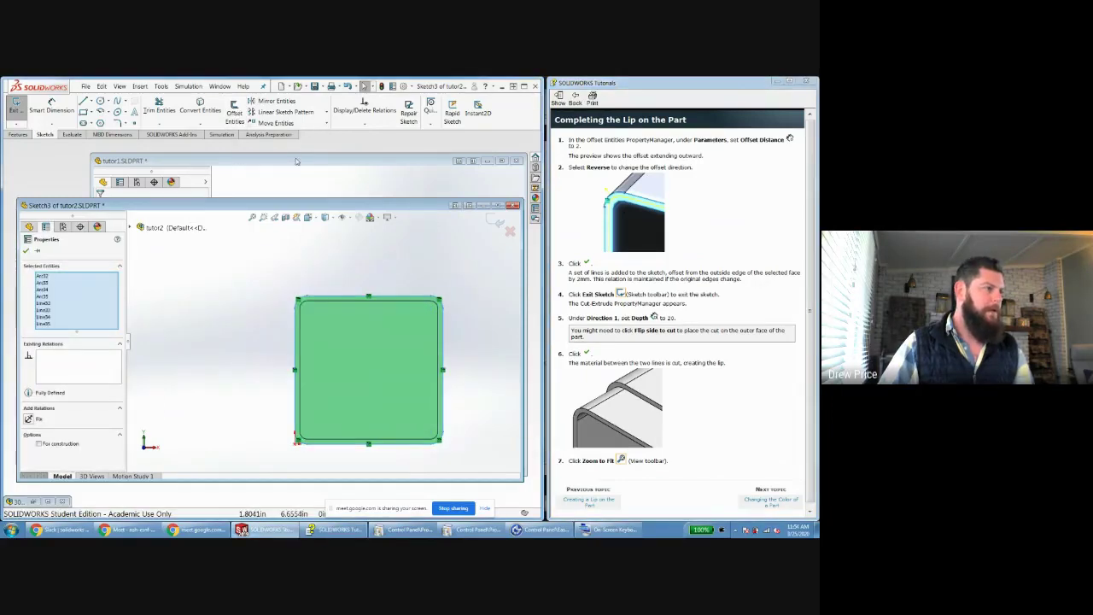
pyautogui.click(236, 112)
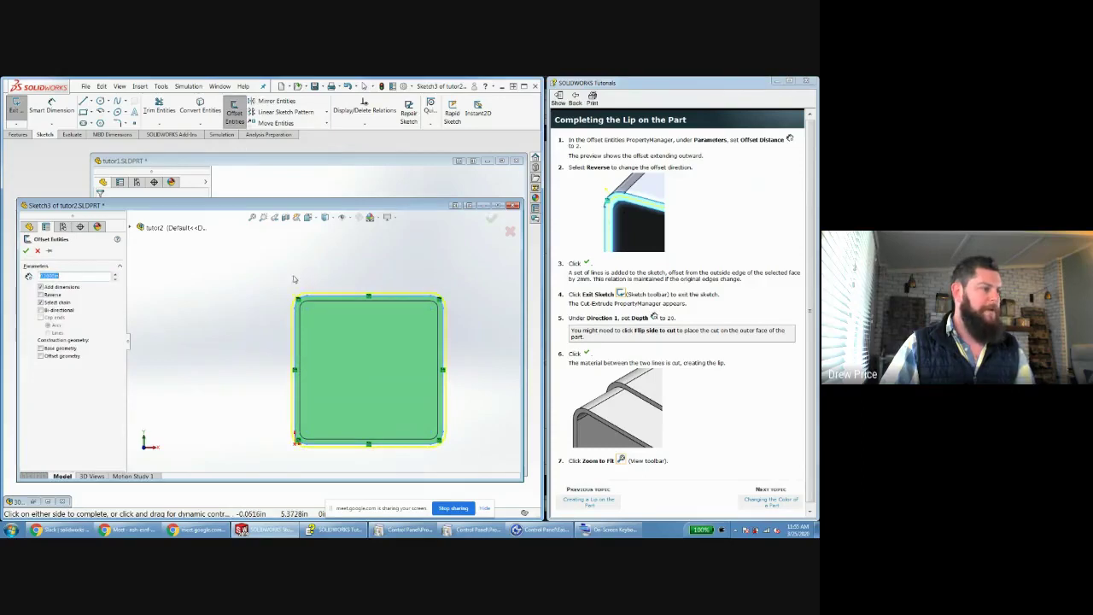
pyautogui.scroll(-6, 329, 335)
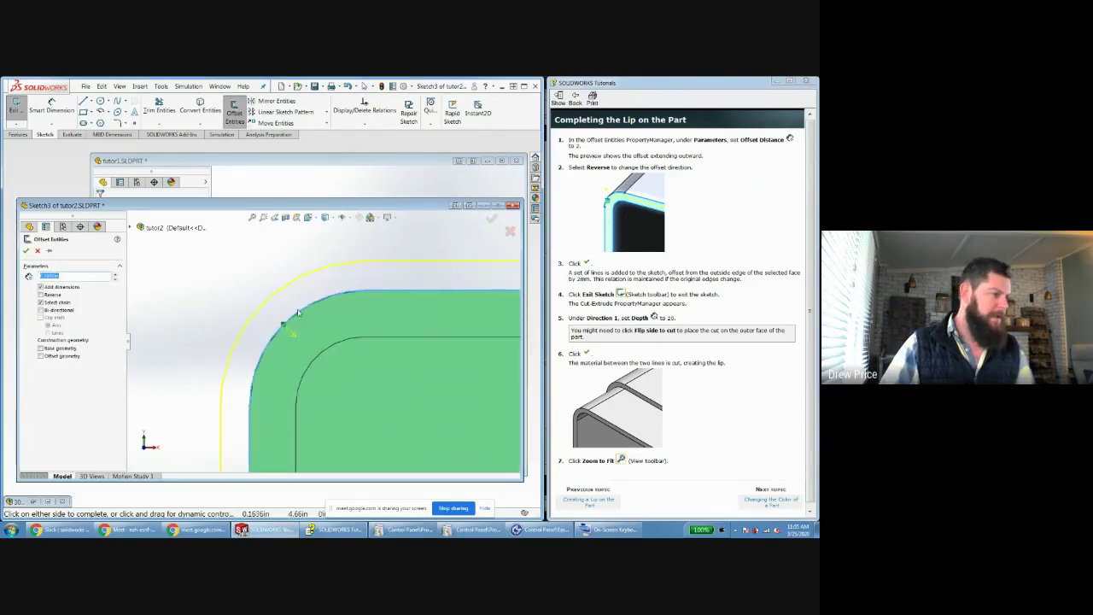
pyautogui.scroll(8, 358, 359)
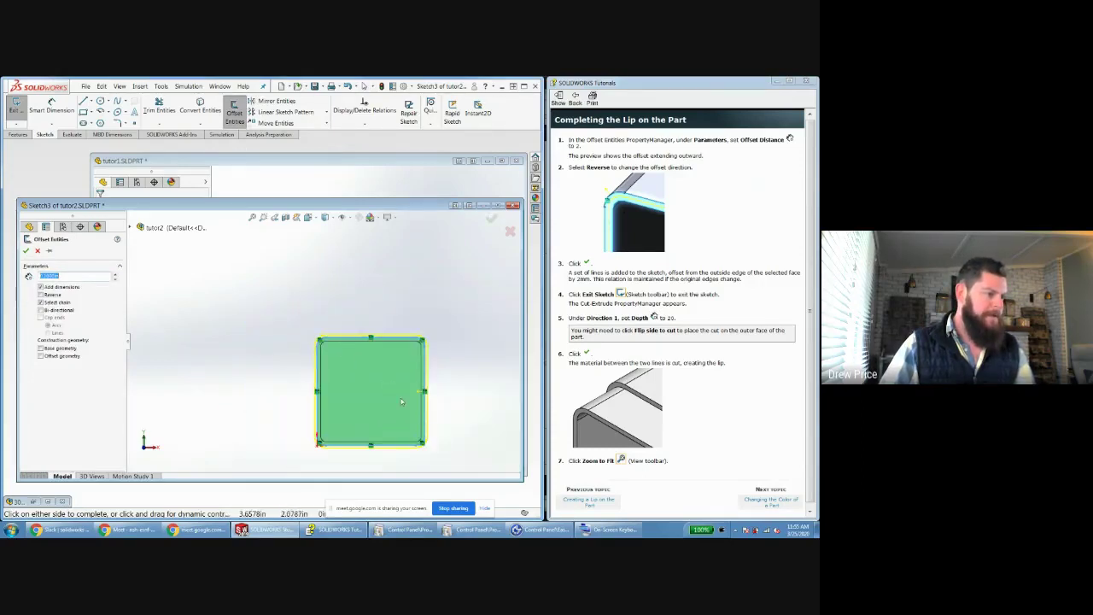
pyautogui.scroll(-3, 427, 440)
pyautogui.scroll(-4, 425, 439)
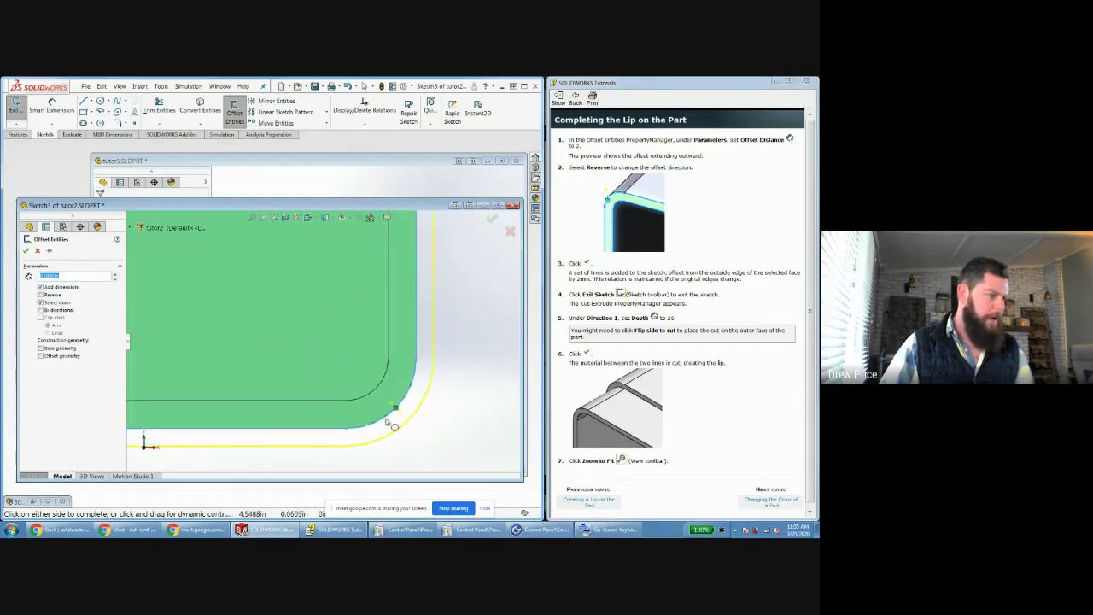
pyautogui.press('f')
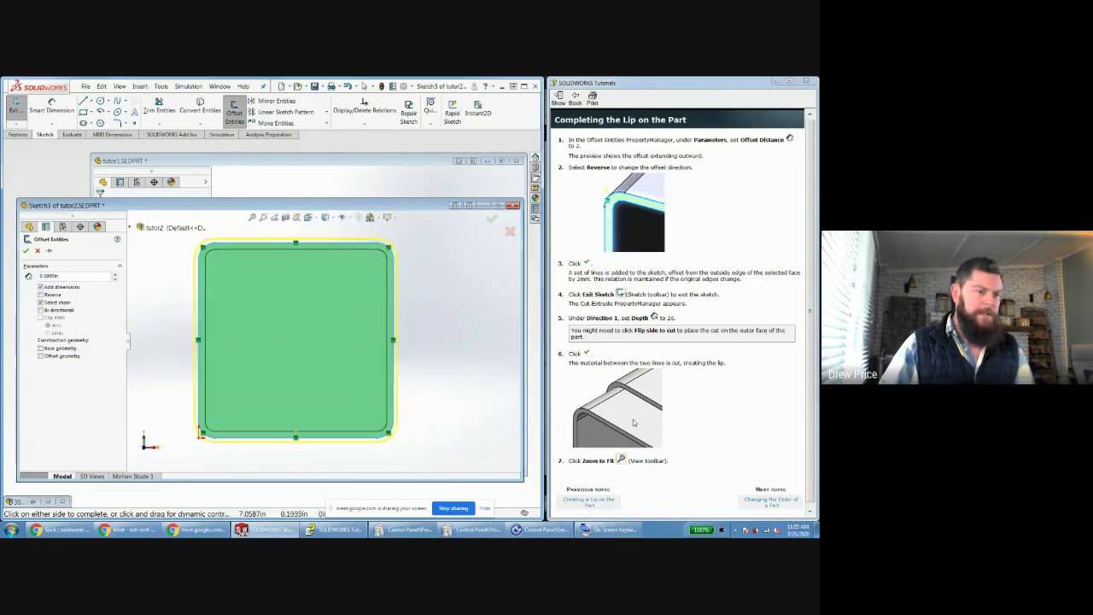
pyautogui.doubleClick(60, 277)
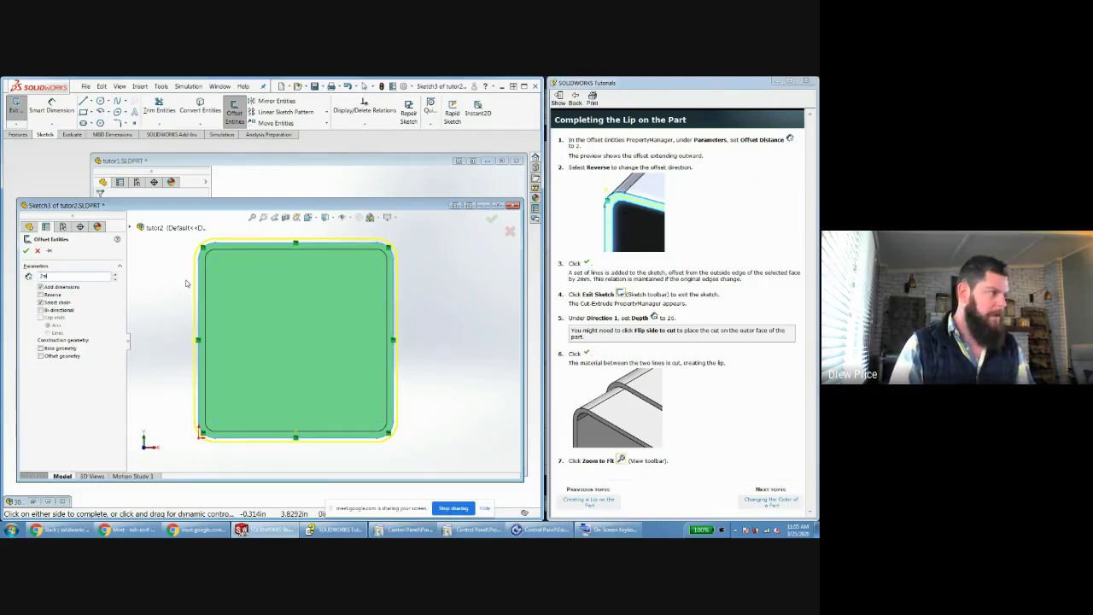
pyautogui.doubleClick(76, 277)
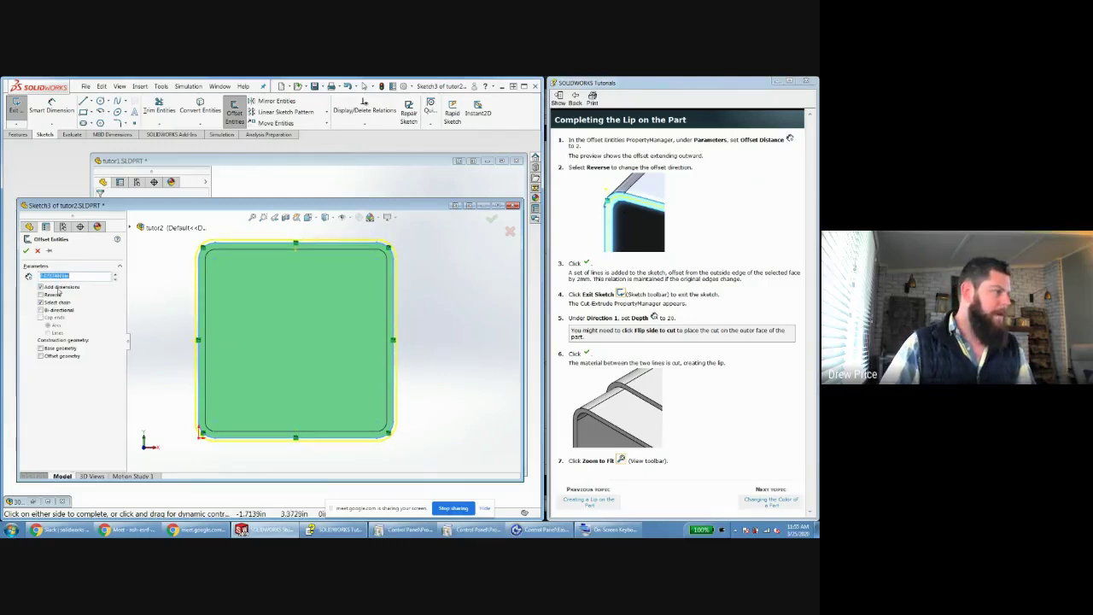
pyautogui.click(40, 295)
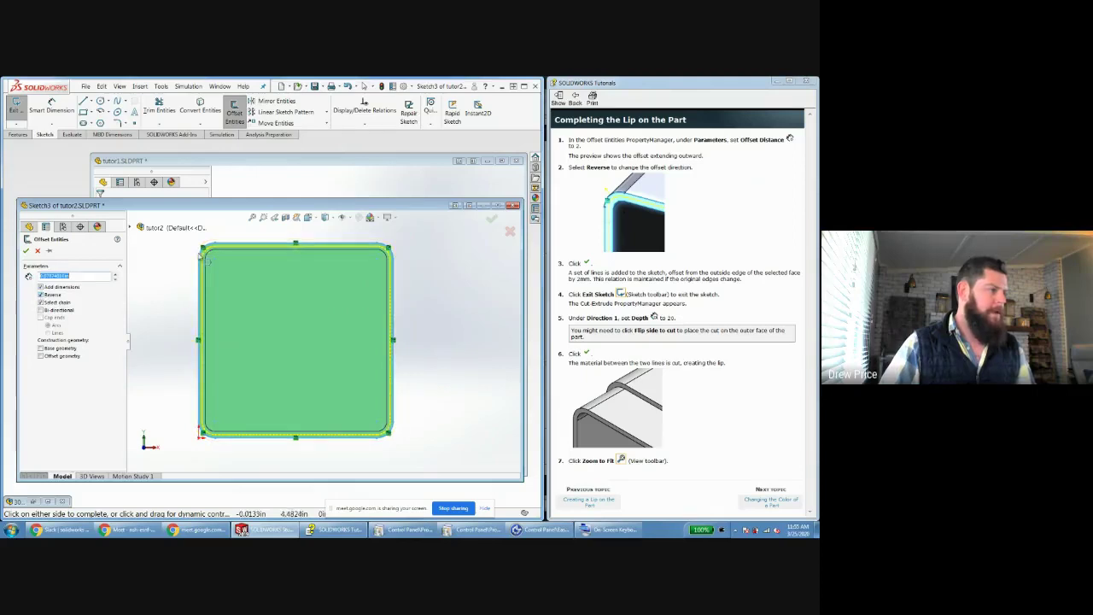
pyautogui.scroll(3, 323, 338)
pyautogui.scroll(-5, 222, 268)
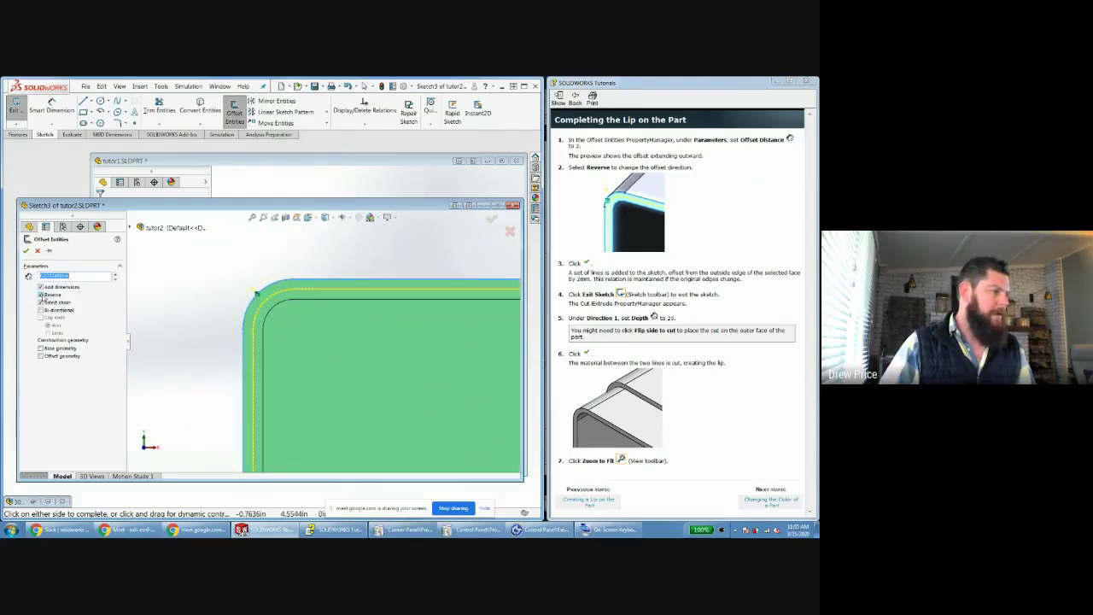
pyautogui.scroll(5, 401, 350)
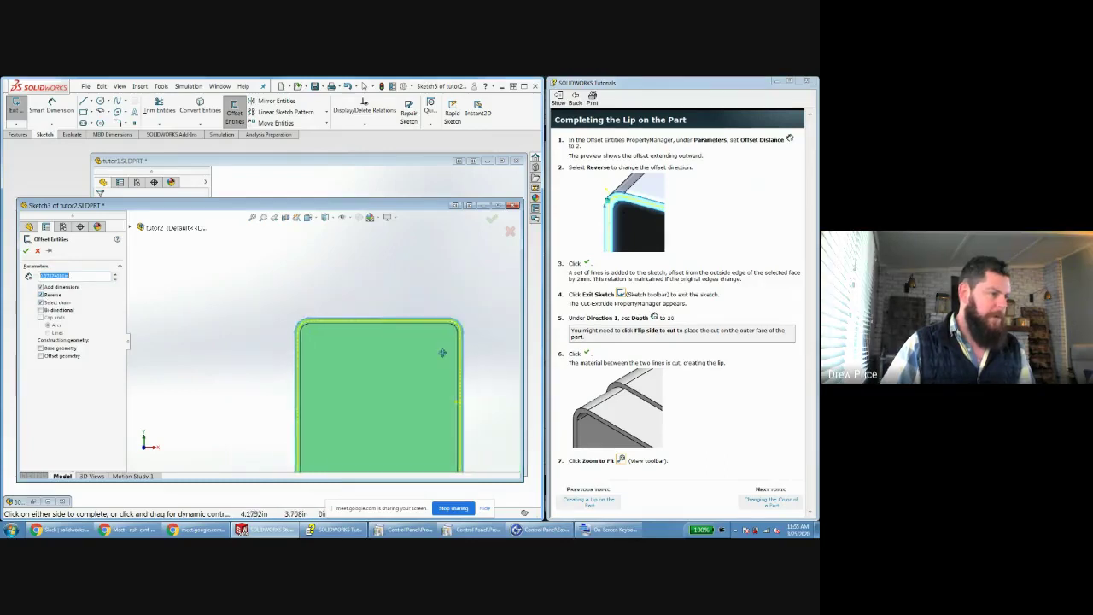
pyautogui.click(492, 219)
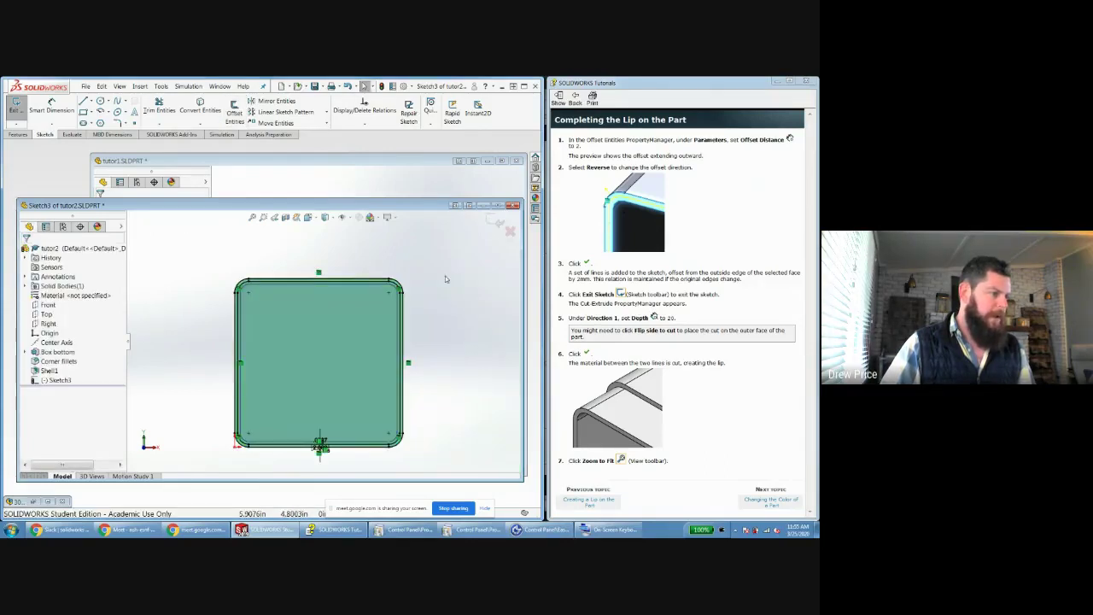
# Inspect the two outlines at the rim's upper corner and exit the sketch to define the extruded cut.
pyautogui.moveTo(439, 272); pyautogui.dragTo(230, 303, button='middle')
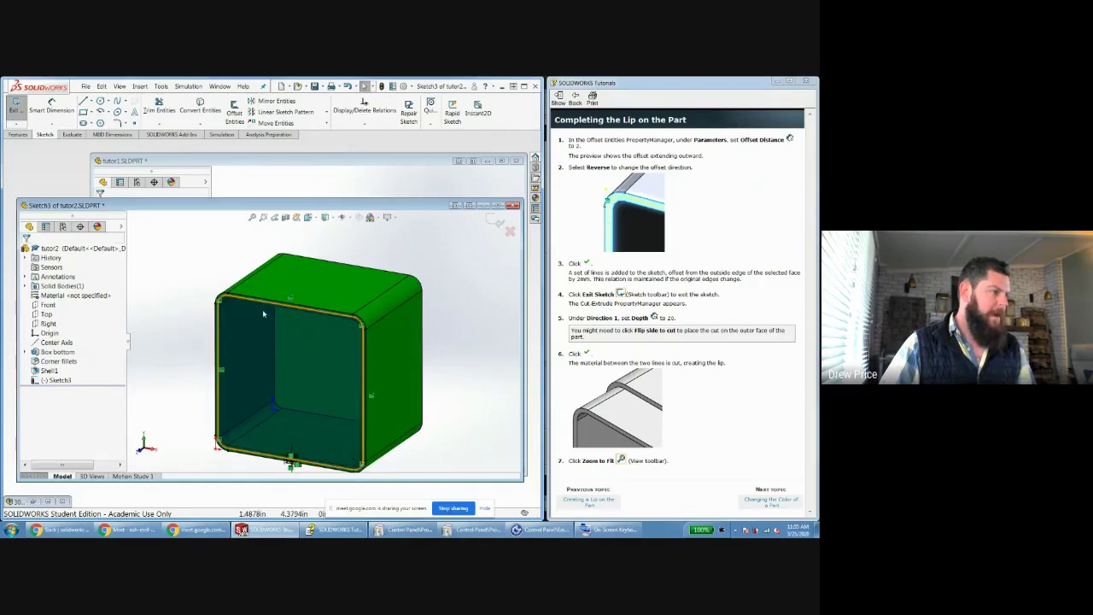
pyautogui.scroll(-5, 231, 301)
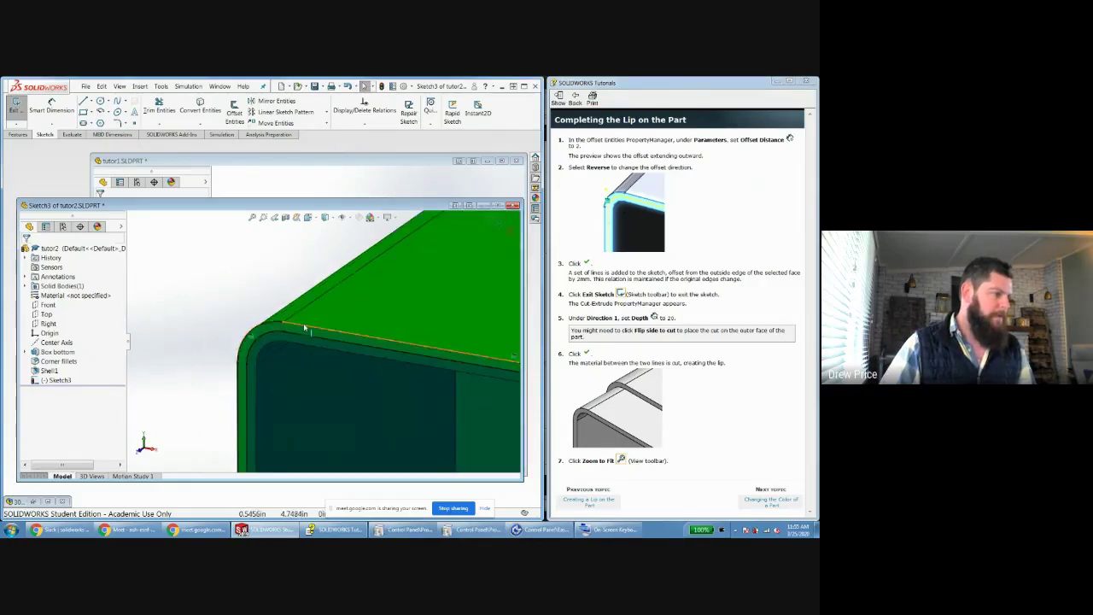
pyautogui.scroll(10, 293, 323)
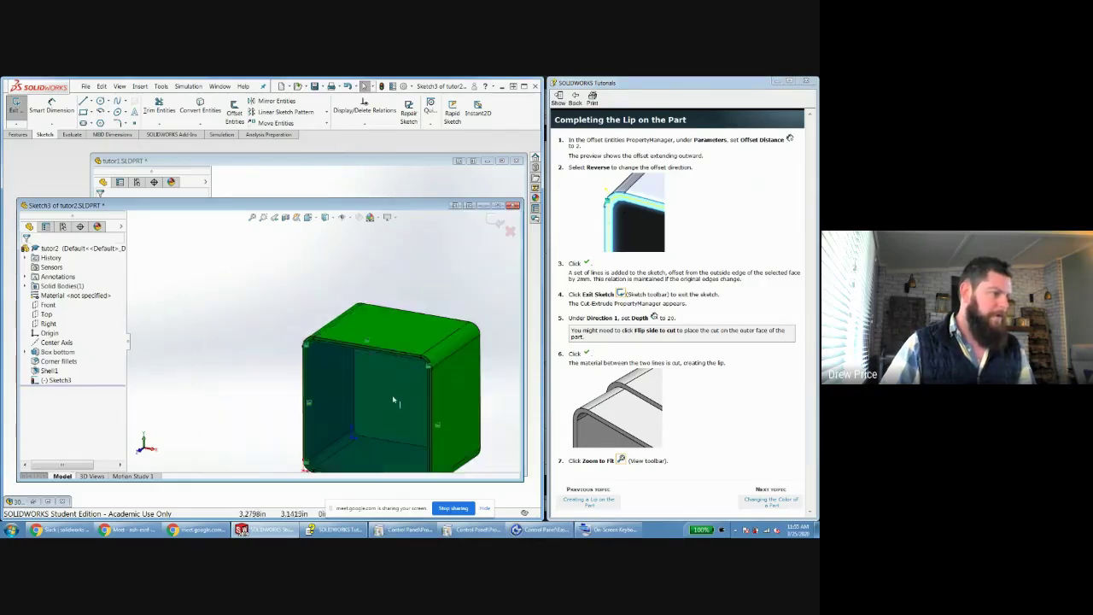
pyautogui.click(495, 220)
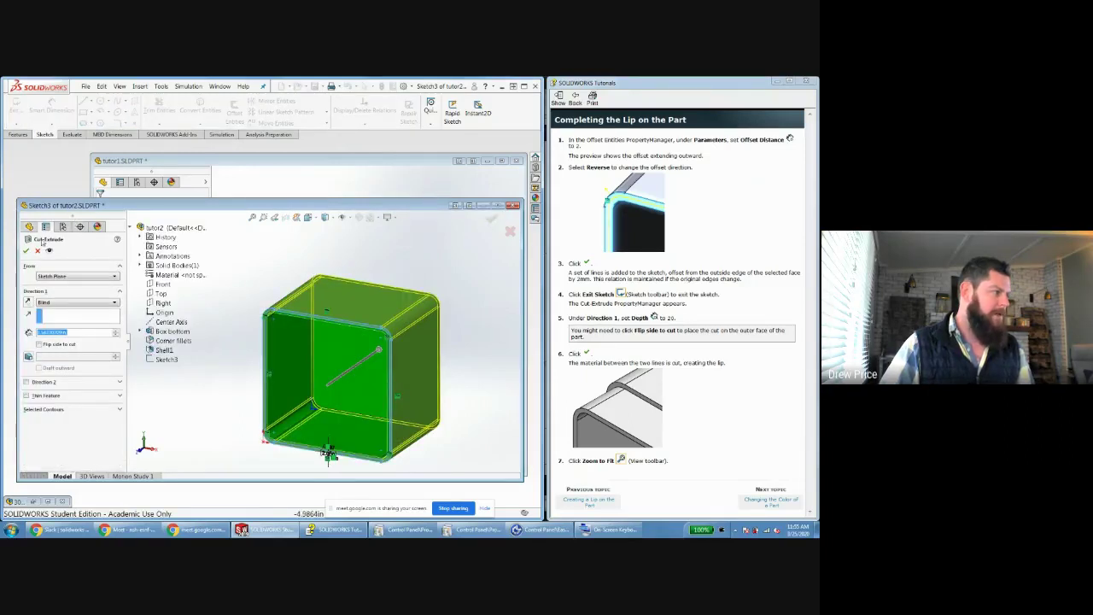
# Preview several cut depths with the depth handle and check the cut preview around the rim.
pyautogui.moveTo(329, 452); pyautogui.dragTo(320, 452, button='middle')
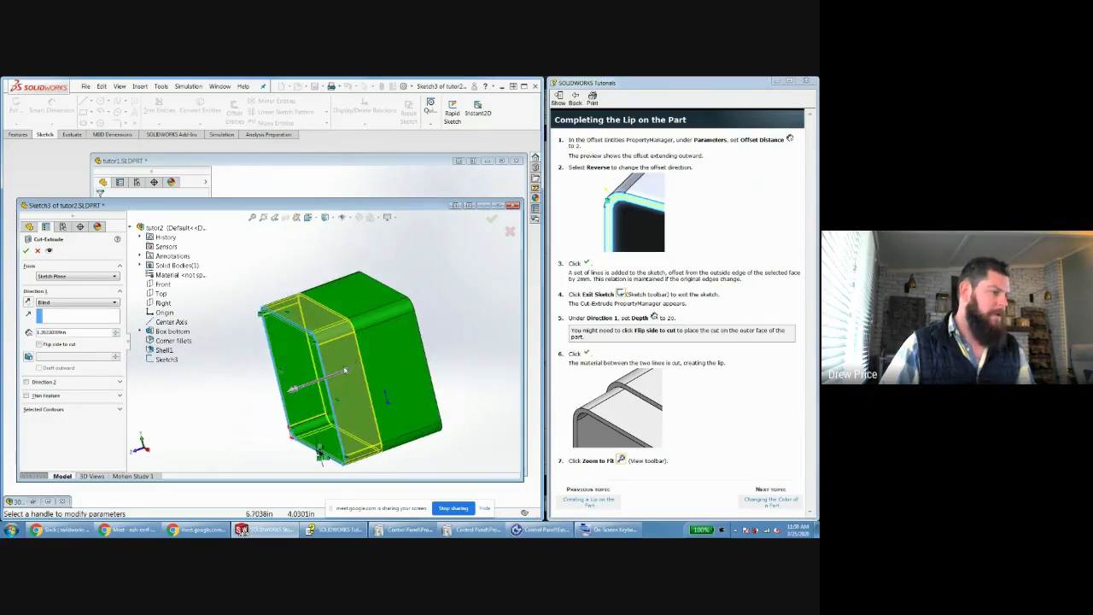
pyautogui.click(345, 370)
pyautogui.scroll(-6, 324, 377)
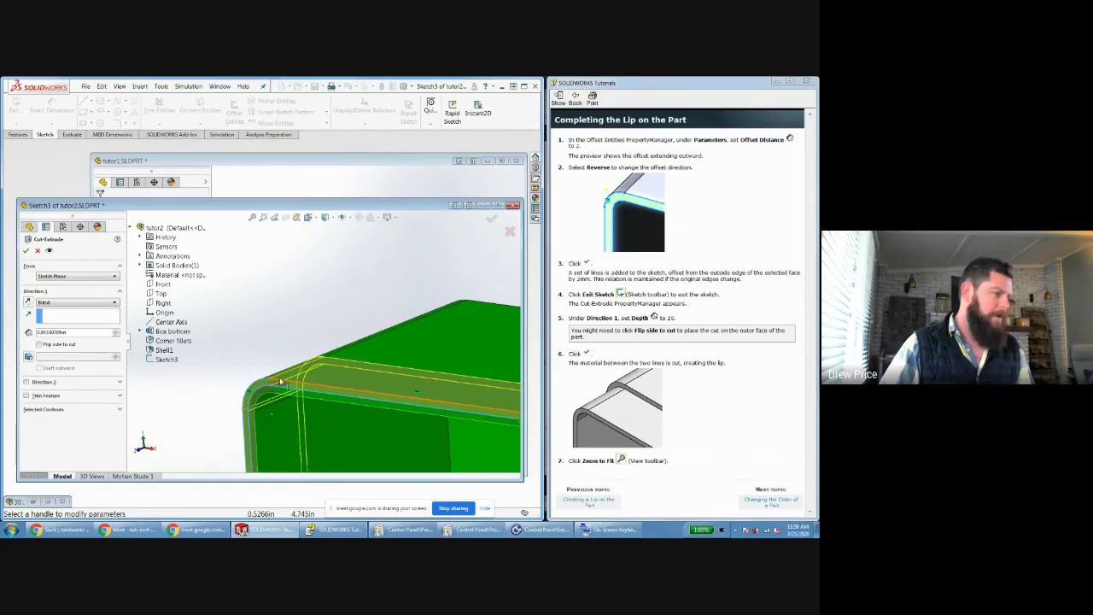
pyautogui.scroll(6, 267, 383)
pyautogui.keyDown('ctrl'); pyautogui.moveTo(341, 439); pyautogui.dragTo(336, 425, button='middle'); pyautogui.keyUp('ctrl')
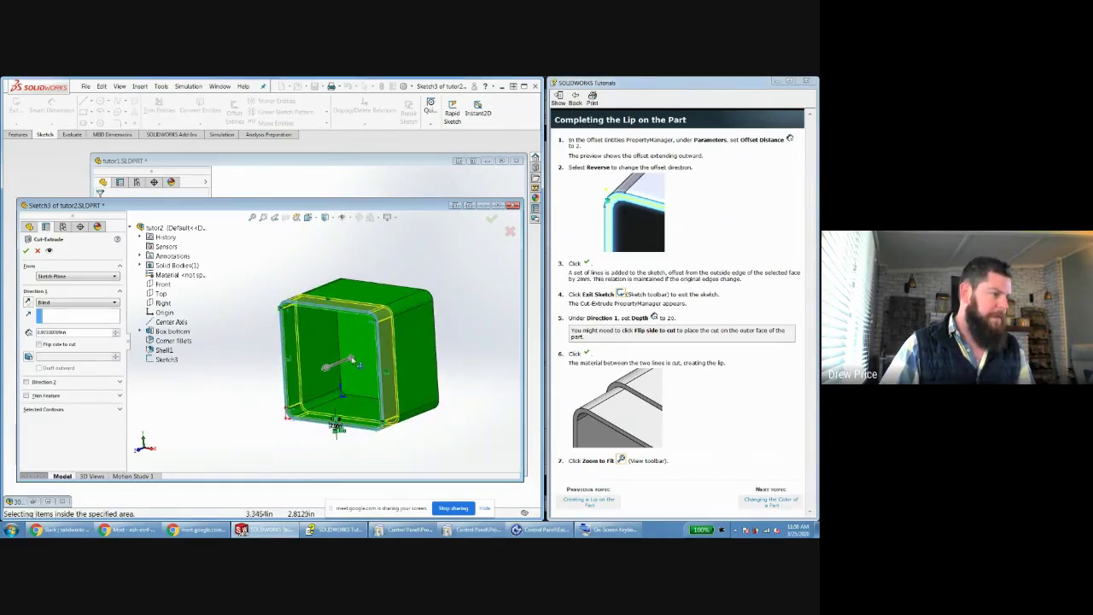
pyautogui.click(360, 357)
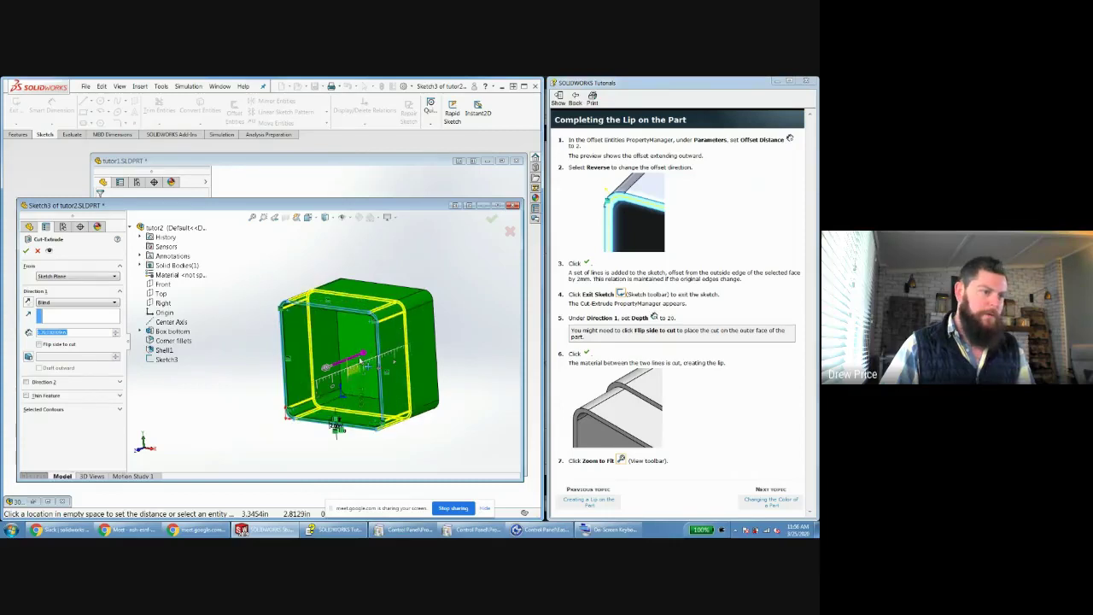
pyautogui.click(364, 353)
# Set the extruded cut's depth to 20 mm, accept it and inspect the lip around the rim.
pyautogui.click(88, 330)
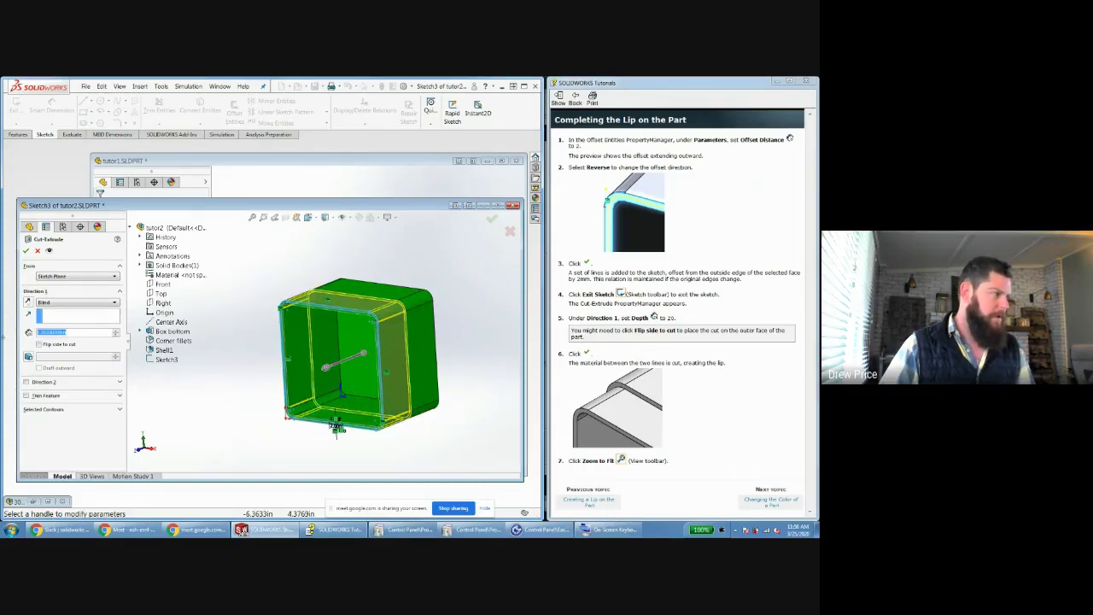
pyautogui.doubleClick(73, 334)
pyautogui.write('20')
pyautogui.press('Return')
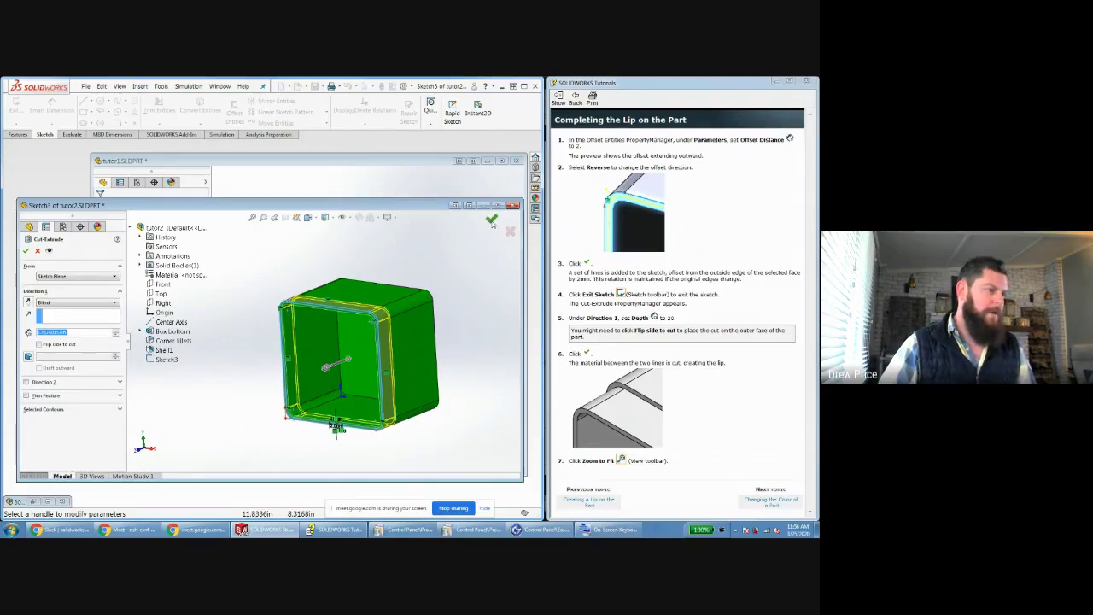
pyautogui.click(492, 221)
pyautogui.scroll(-5, 373, 337)
pyautogui.moveTo(373, 337); pyautogui.dragTo(410, 359, button='middle')
pyautogui.scroll(5, 382, 392)
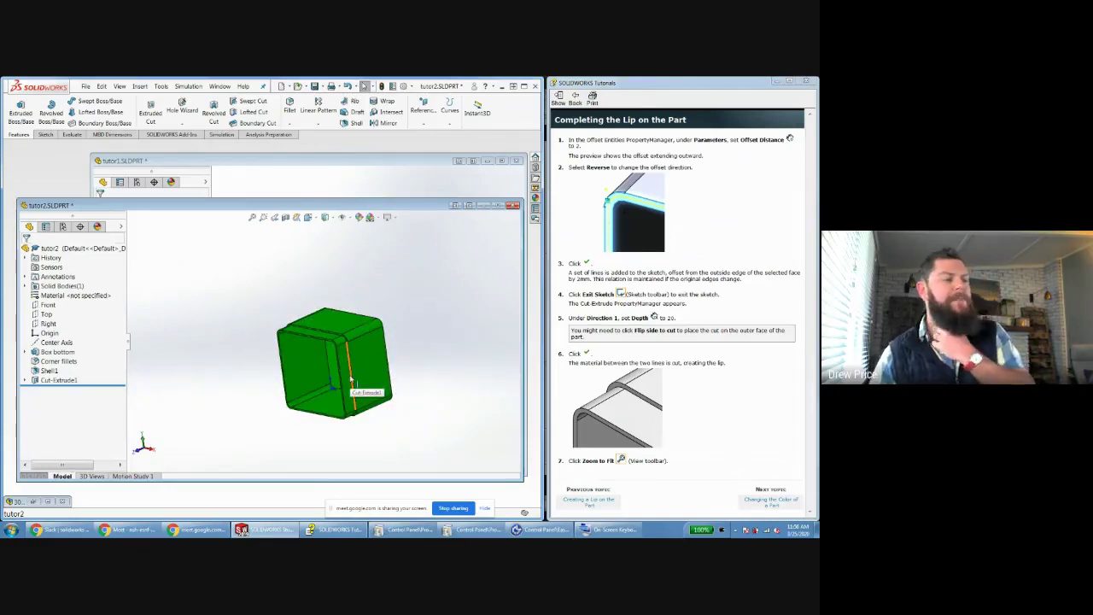
pyautogui.moveTo(351, 378); pyautogui.dragTo(410, 363, button='middle')
# Advance the tutorial to the Changing the Color of a Part page.
pyautogui.click(724, 428)
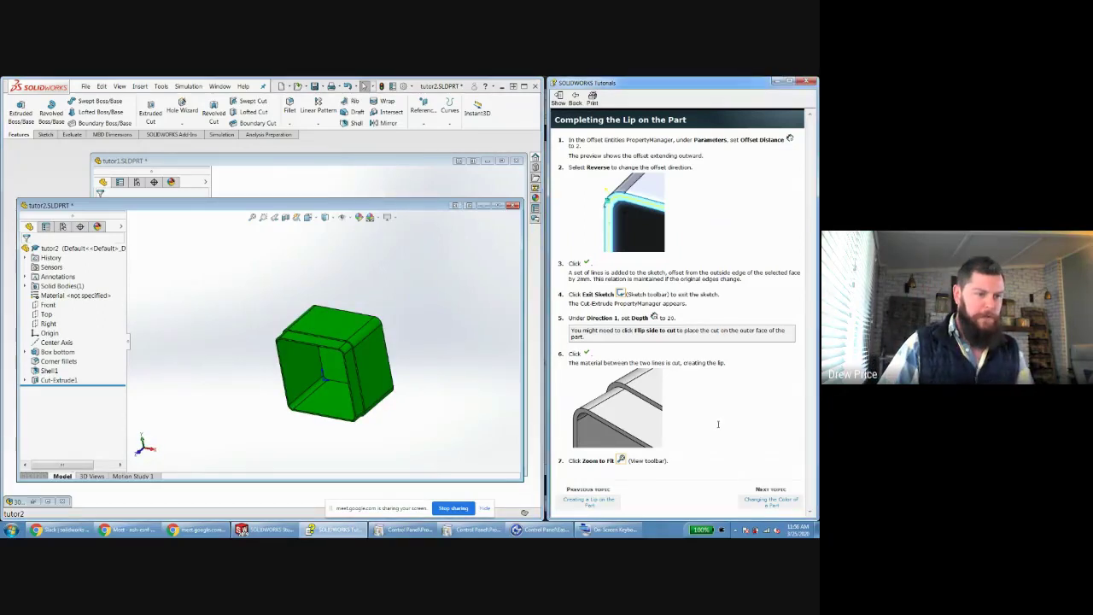
pyautogui.click(771, 500)
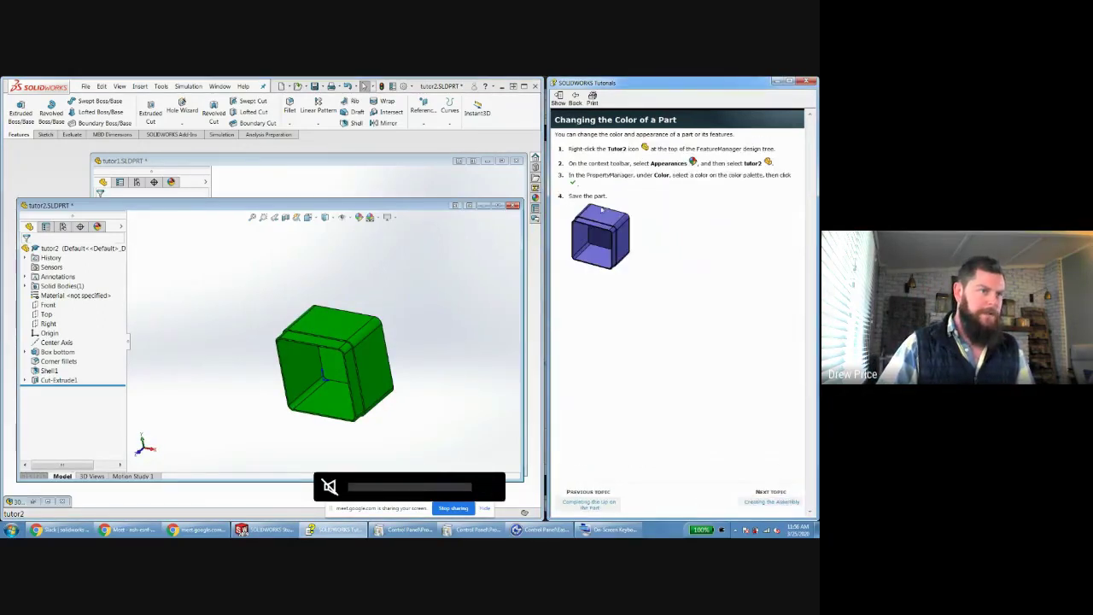
pyautogui.moveTo(345, 275); pyautogui.dragTo(375, 278, button='middle')
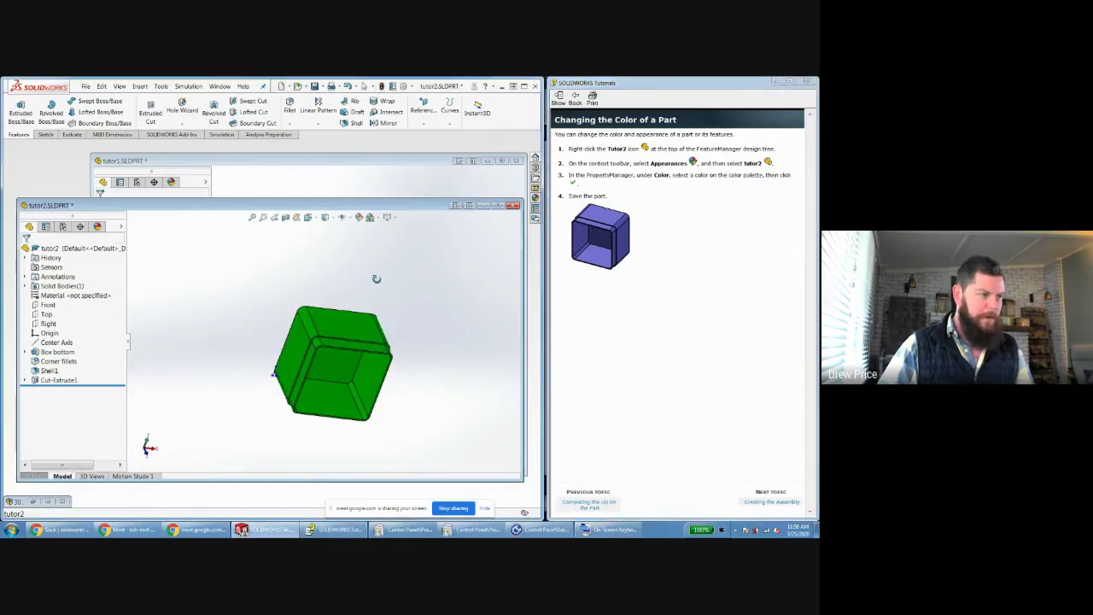
pyautogui.moveTo(369, 339)
pyautogui.mouseDown(button='middle')
pyautogui.moveTo(366, 361)
pyautogui.moveTo(375, 334)
pyautogui.moveTo(367, 313)
pyautogui.moveTo(373, 327)
pyautogui.mouseUp(button='middle')
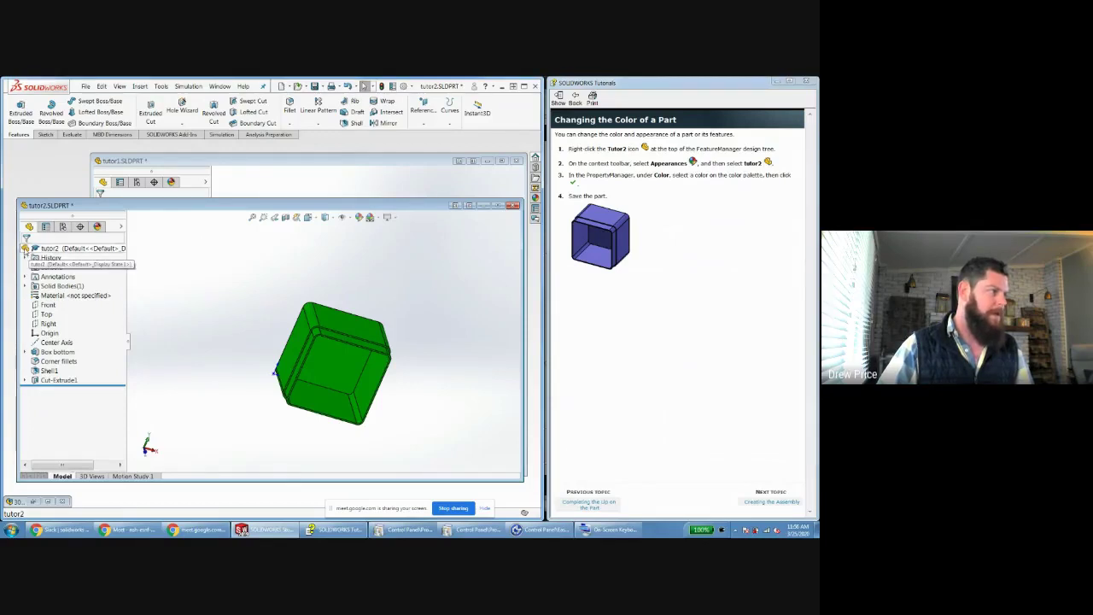
# Change the appearance color of the whole tutor2 part to dark blue from the standard palette and inspect the result.
pyautogui.rightClick(25, 249)
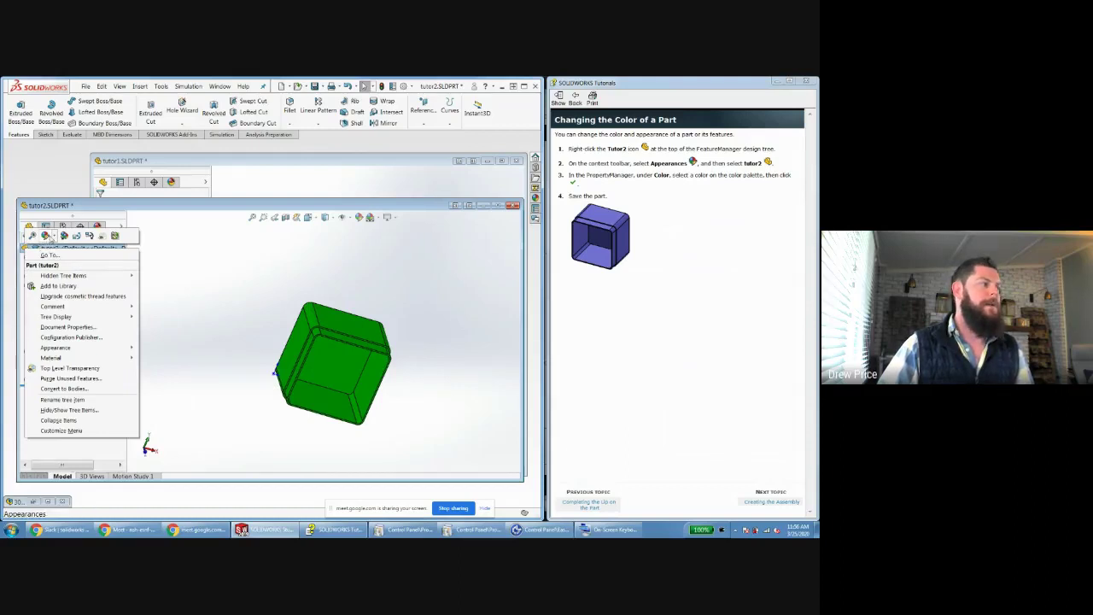
pyautogui.click(52, 238)
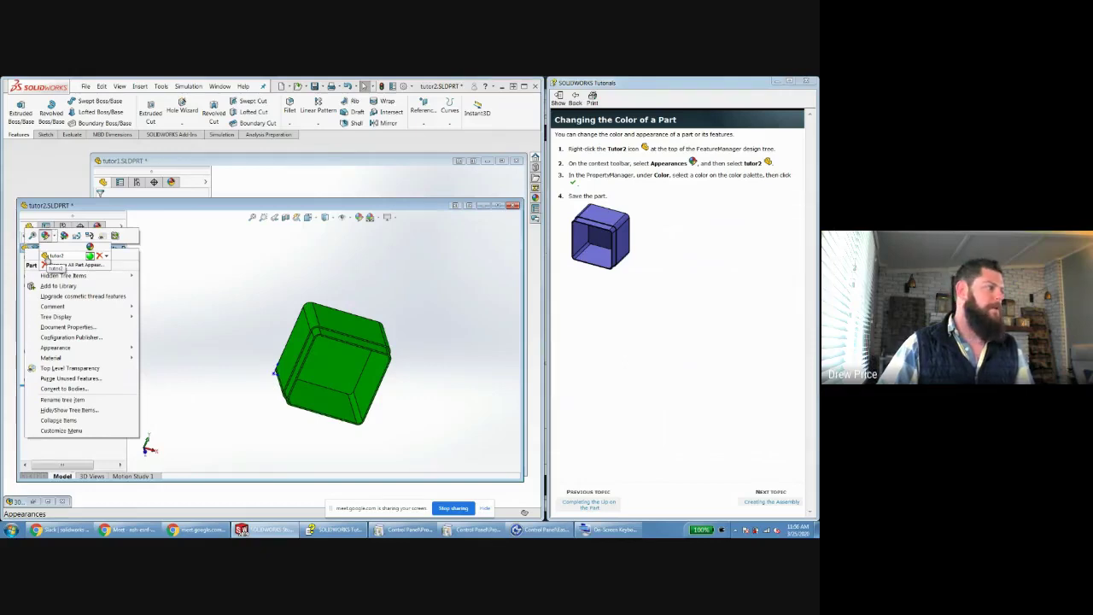
pyautogui.click(50, 256)
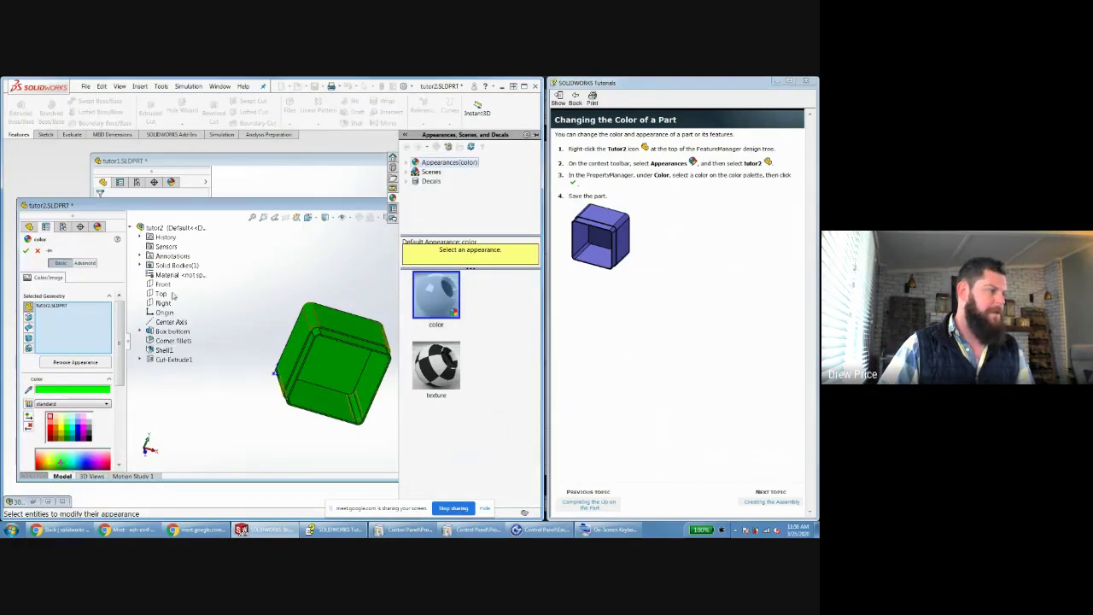
pyautogui.moveTo(118, 327); pyautogui.dragTo(119, 353)
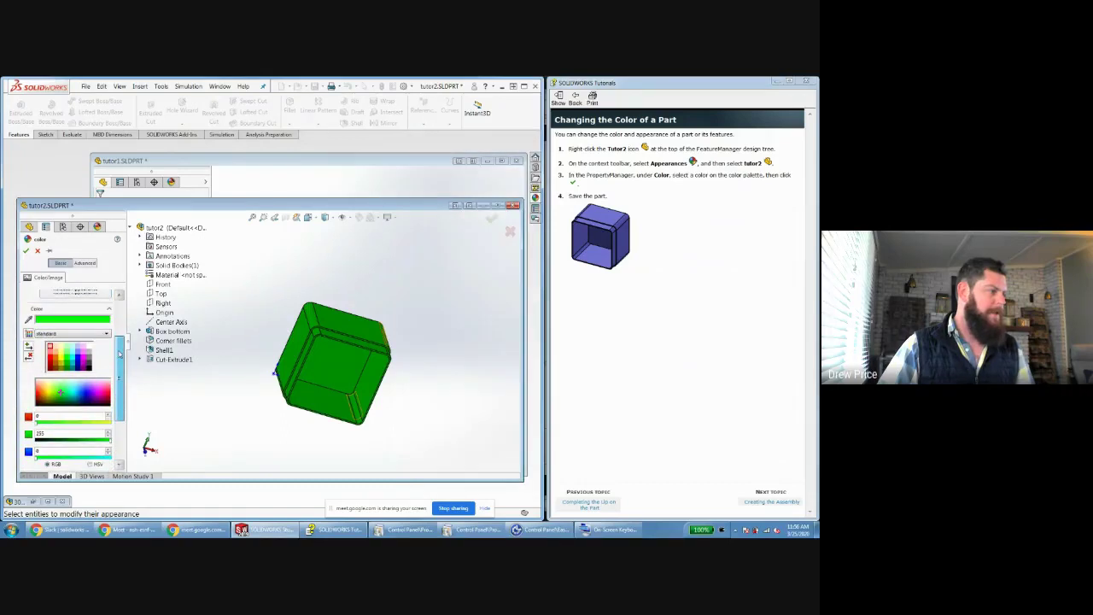
pyautogui.scroll(3, 119, 353)
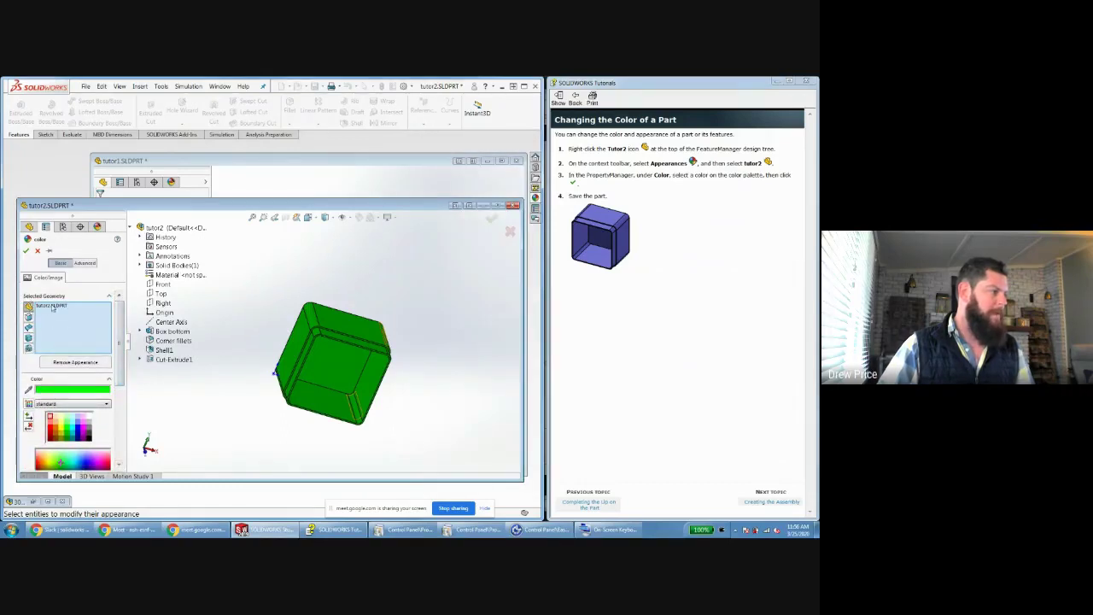
pyautogui.scroll(-3, 122, 327)
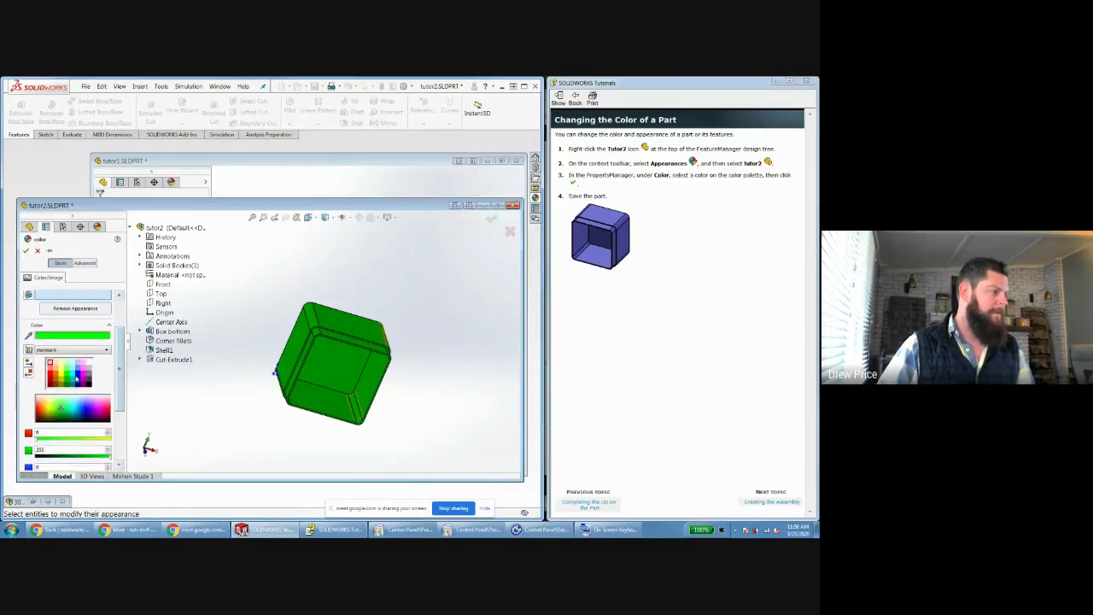
pyautogui.click(79, 376)
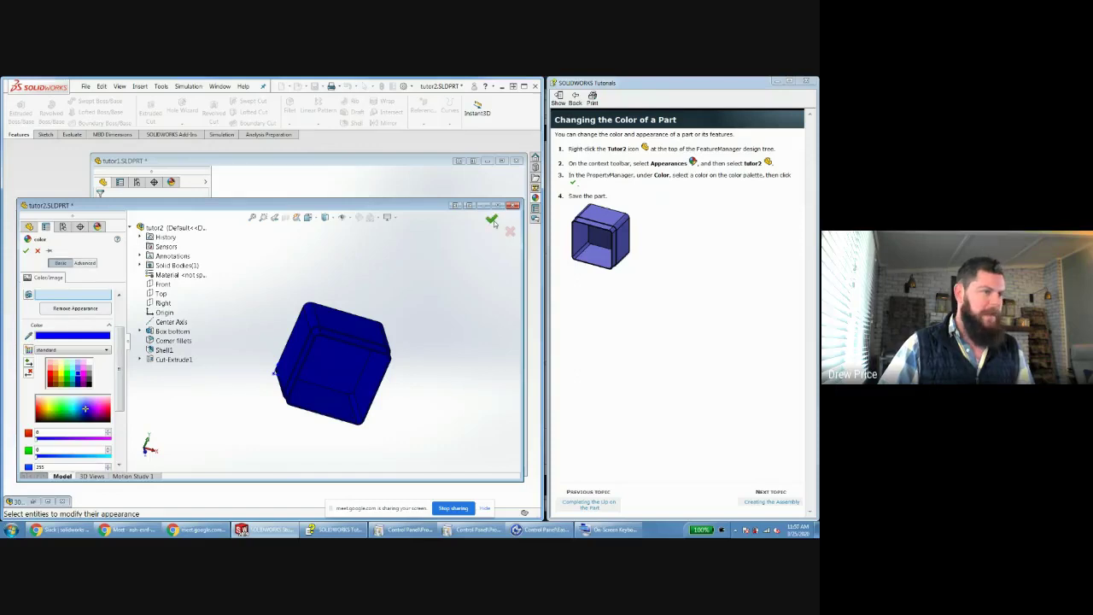
pyautogui.click(491, 220)
pyautogui.moveTo(483, 284); pyautogui.dragTo(376, 354, button='middle')
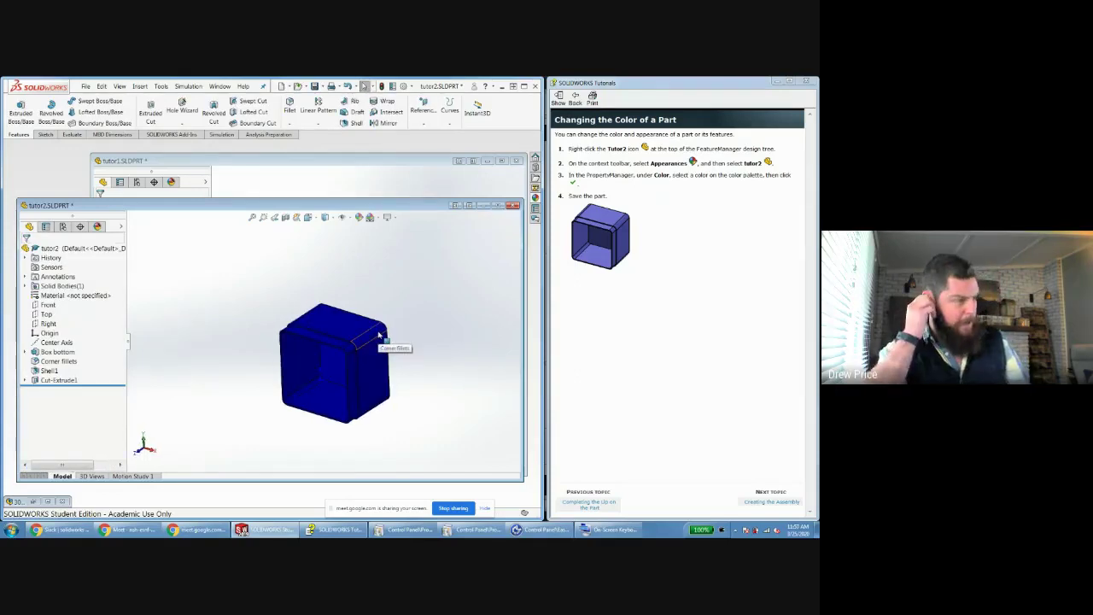
pyautogui.moveTo(379, 335); pyautogui.dragTo(261, 320, button='middle')
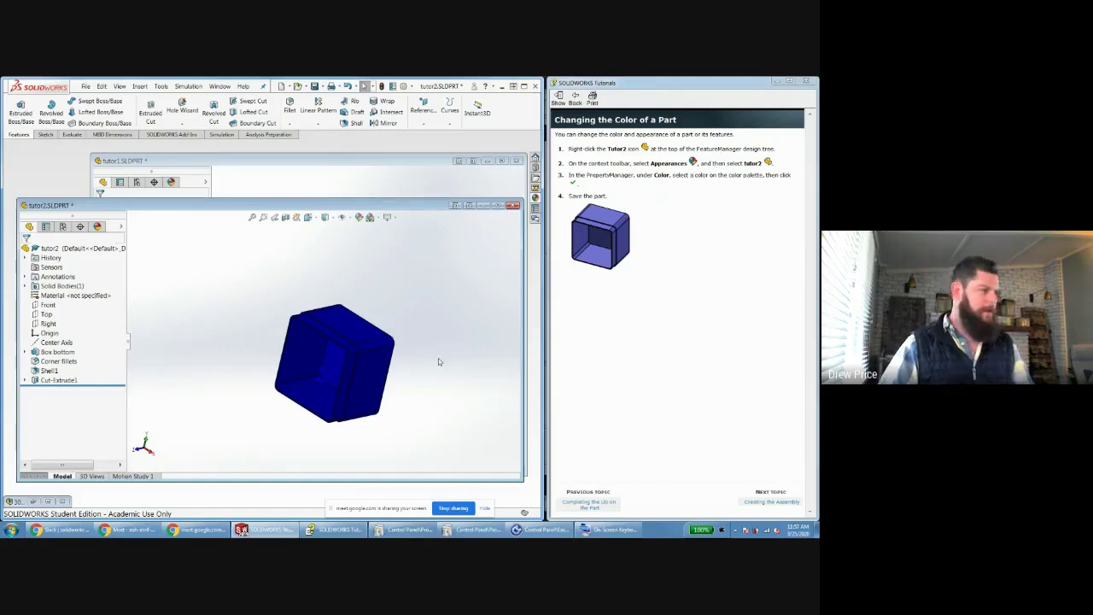
# Advance the tutorial to Creating the Assembly and create a new assembly document from the tutorial assembly template.
pyautogui.click(670, 359)
pyautogui.click(768, 507)
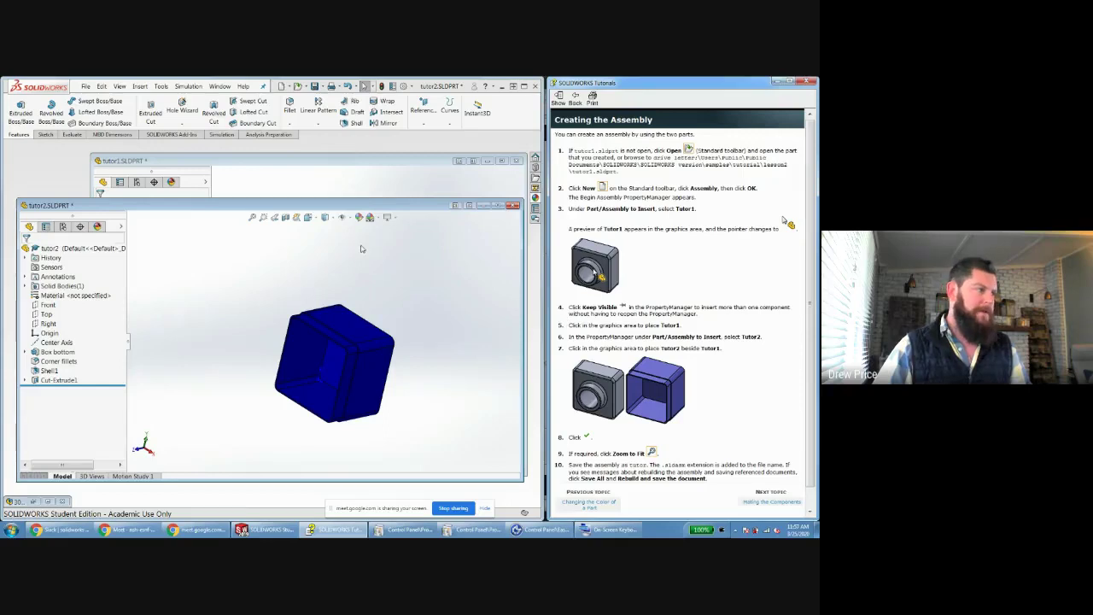
pyautogui.click(86, 86)
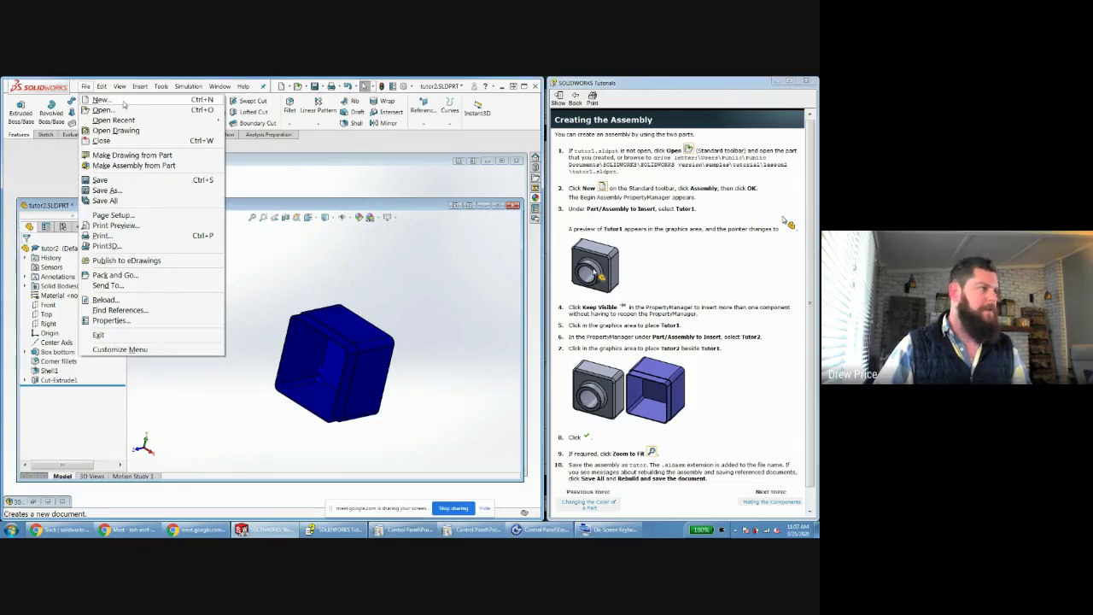
pyautogui.click(101, 100)
pyautogui.click(331, 228)
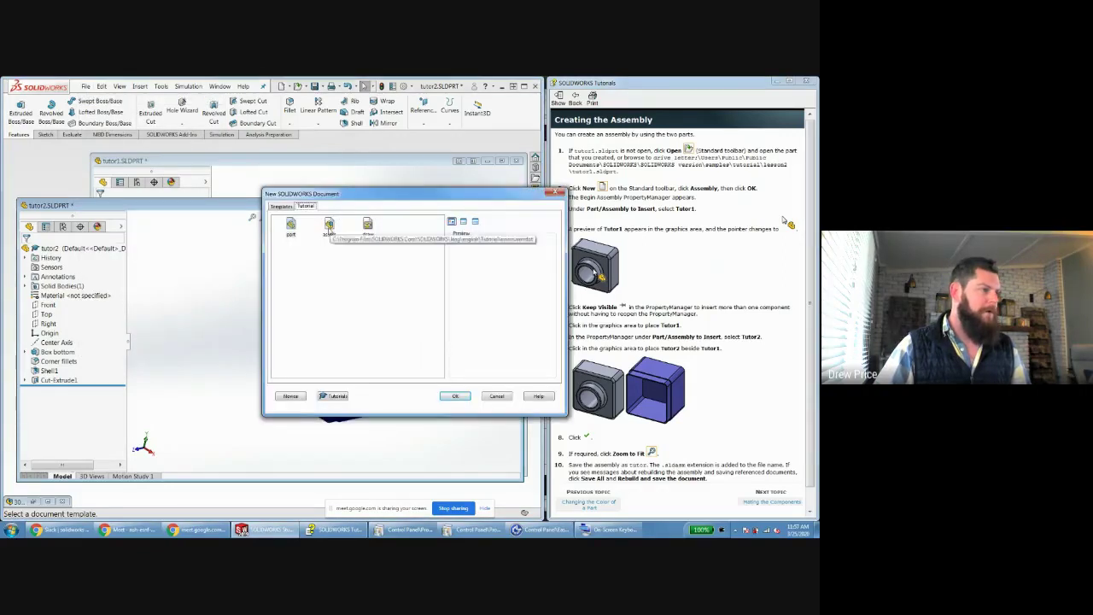
pyautogui.click(456, 396)
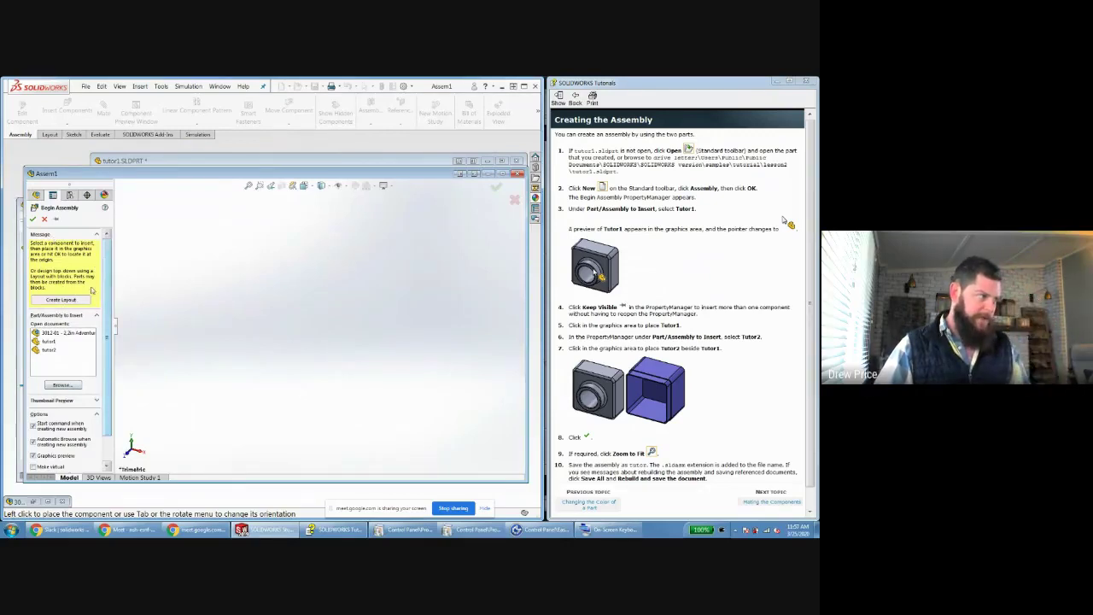
# Insert the open parts tutor1 and tutor2 together, placing tutor1 first and tutor2 beside it to the right.
pyautogui.click(53, 341)
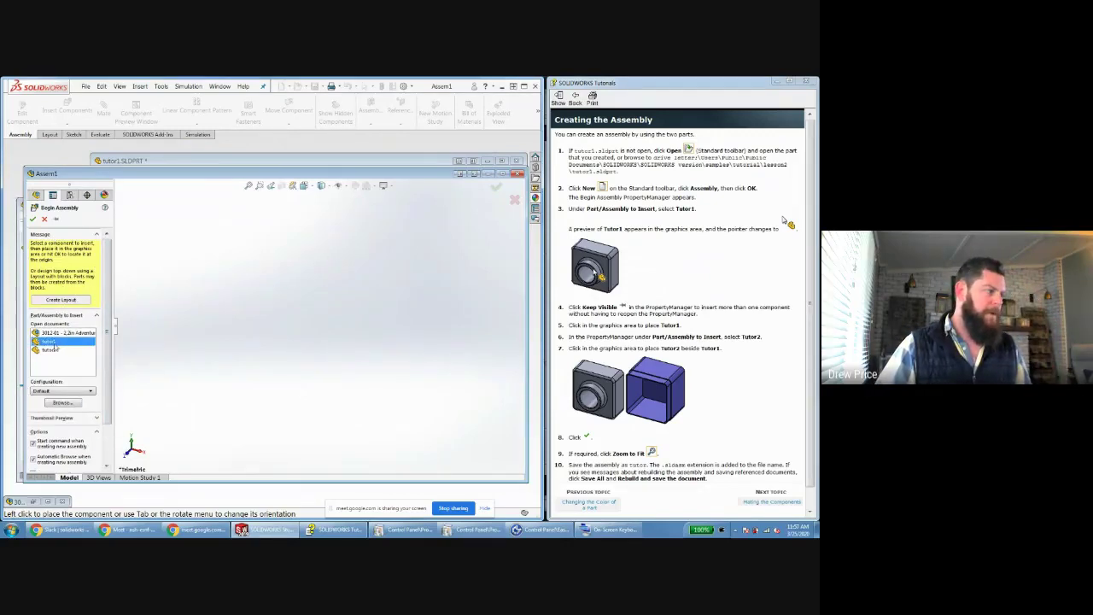
pyautogui.keyDown('ctrl'); pyautogui.click(51, 350); pyautogui.keyUp('ctrl')
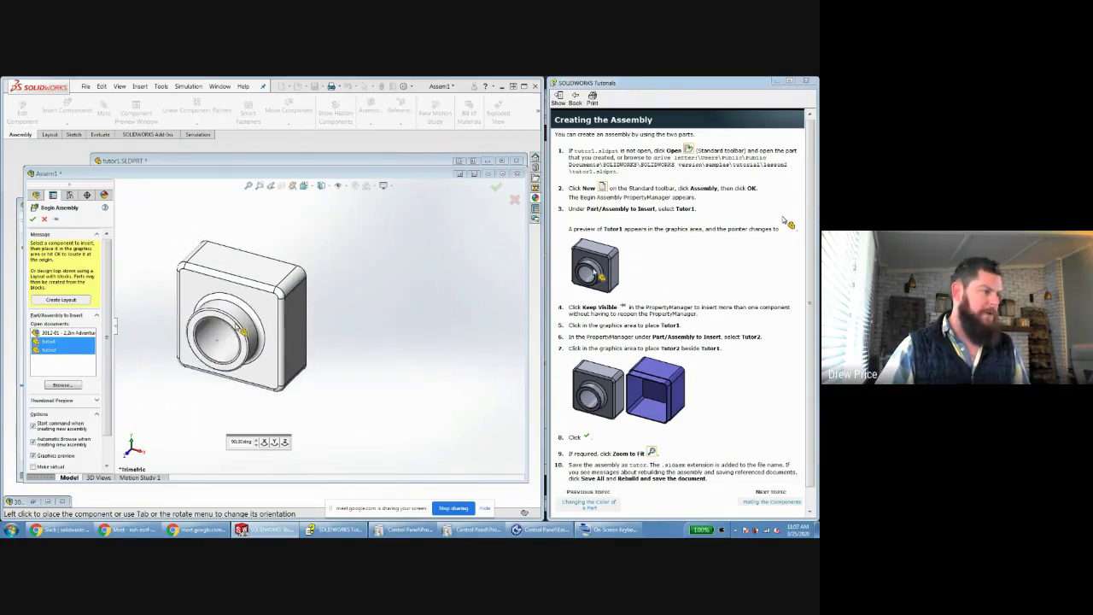
pyautogui.click(237, 327)
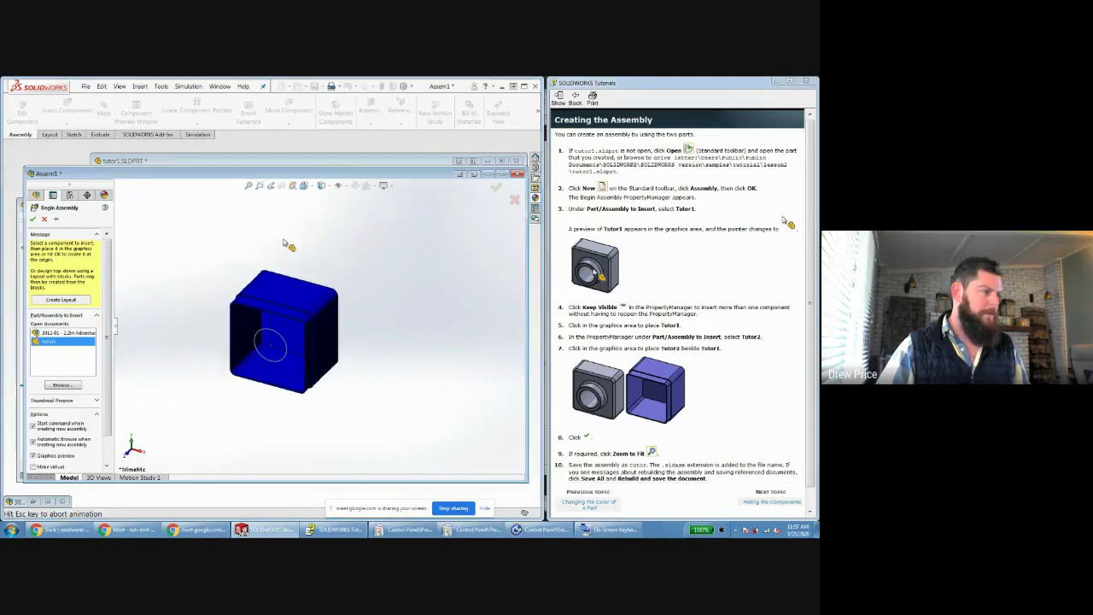
pyautogui.click(425, 301)
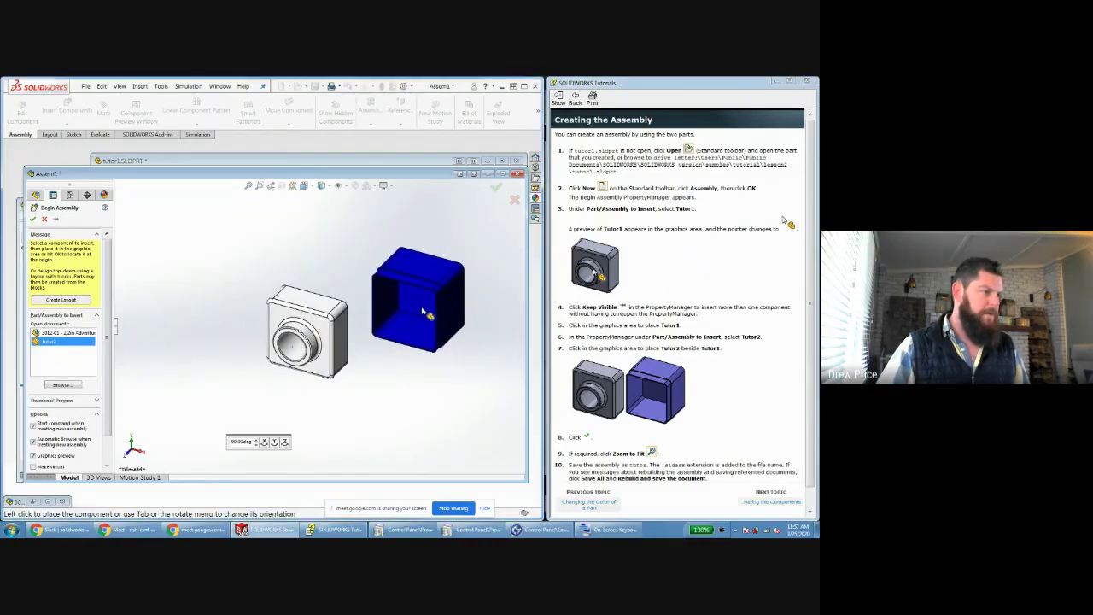
pyautogui.moveTo(477, 296); pyautogui.dragTo(448, 240, button='middle')
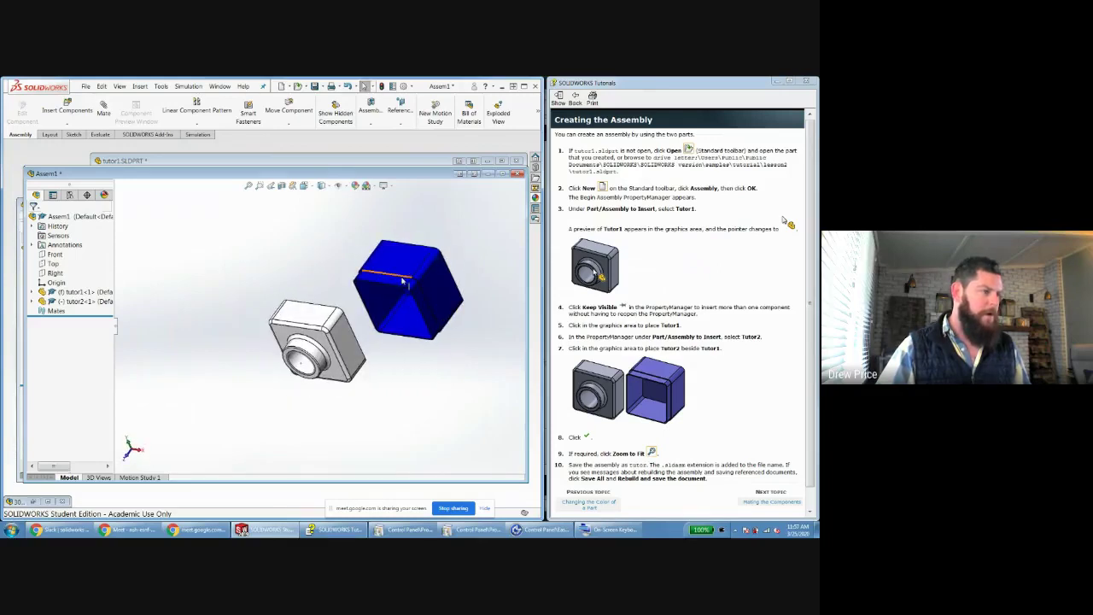
# Try to move tutor1 by its upper face, and move tutor2 farther up and away from it.
pyautogui.click(309, 323)
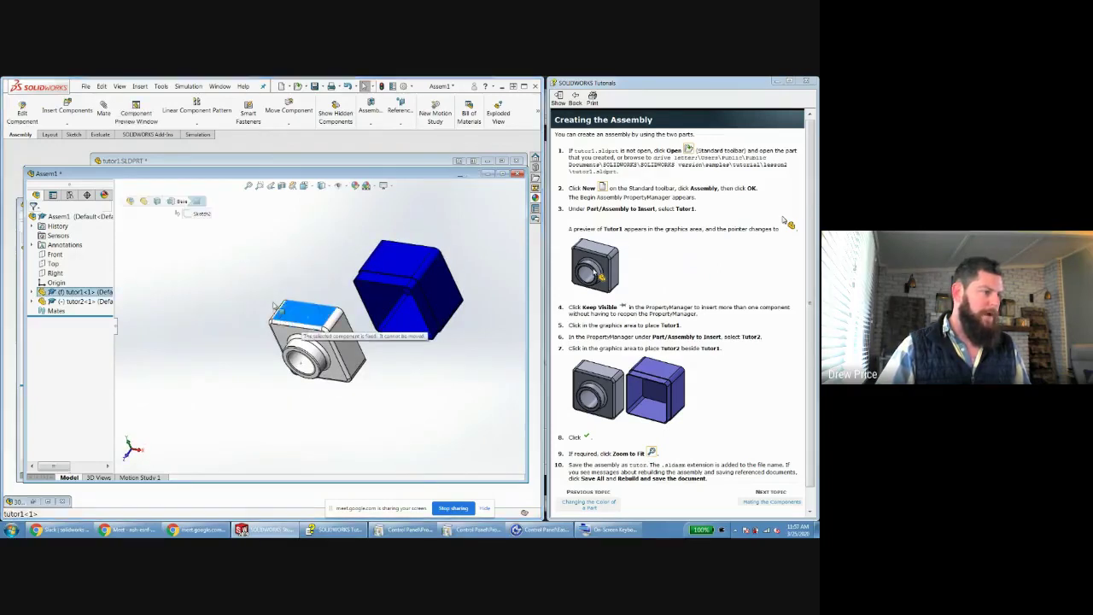
pyautogui.click(230, 292)
pyautogui.moveTo(406, 271); pyautogui.dragTo(425, 242)
pyautogui.press('Escape')
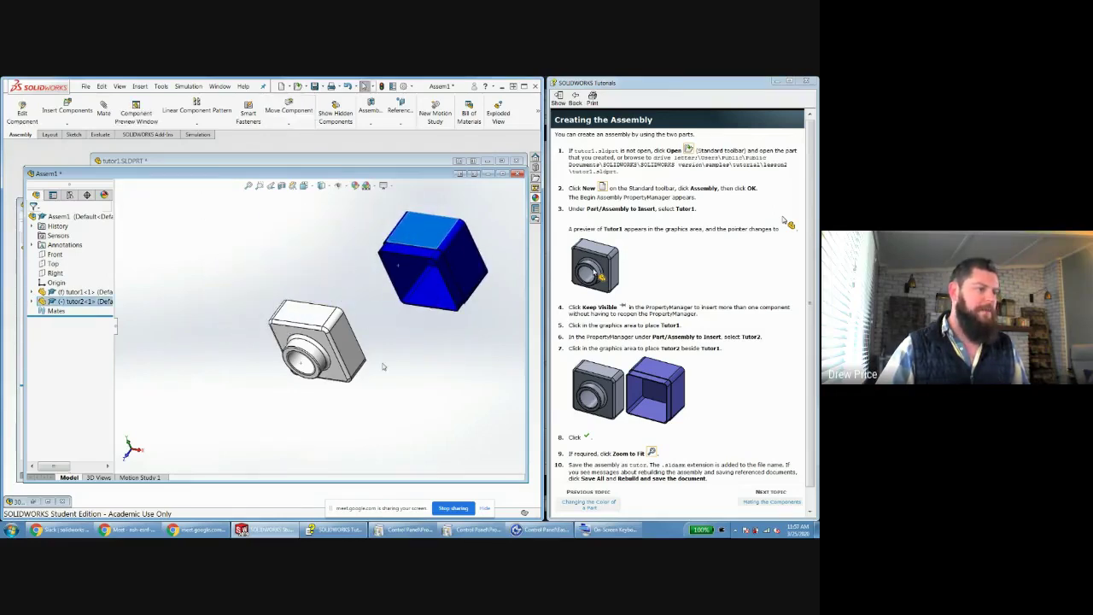
pyautogui.click(385, 367)
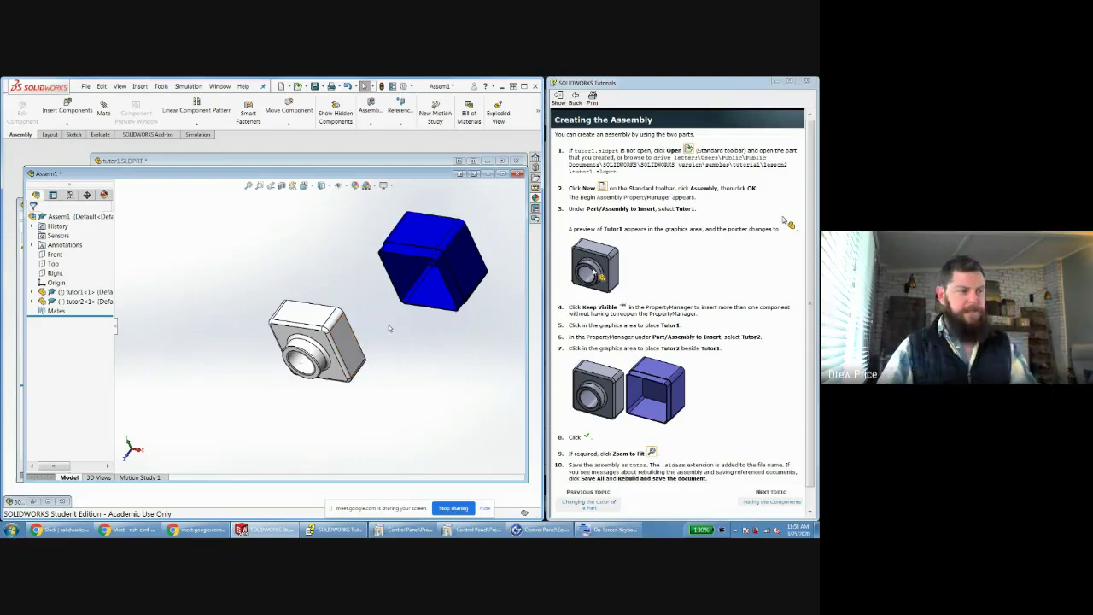
# Try to move the tutor1 component by its side face.
pyautogui.moveTo(377, 319); pyautogui.dragTo(366, 340, button='middle')
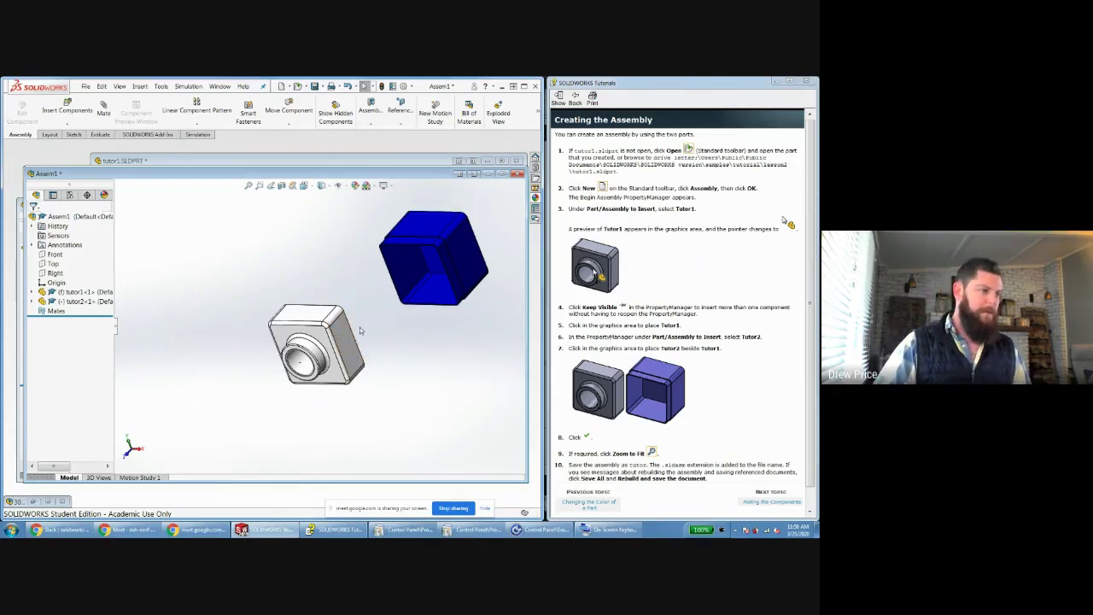
pyautogui.click(342, 336)
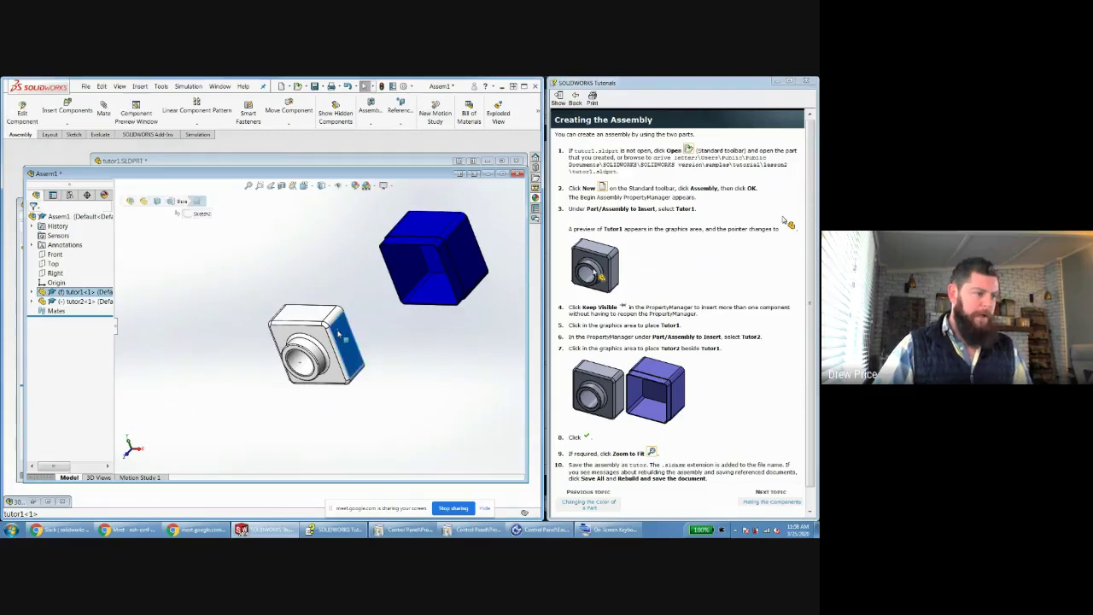
pyautogui.moveTo(341, 336); pyautogui.dragTo(427, 365)
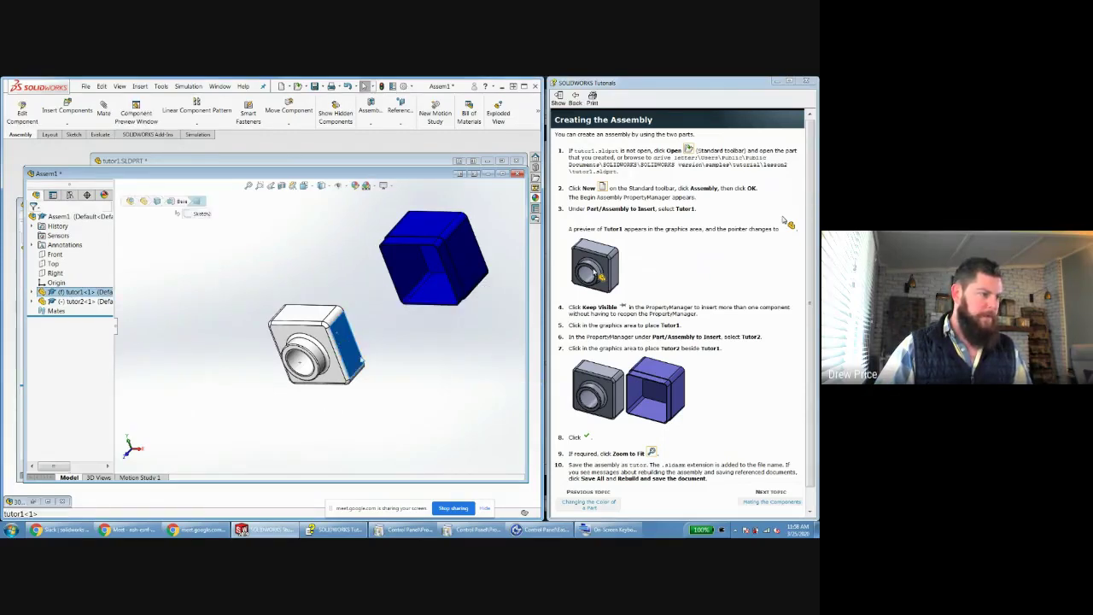
# Try once more to move tutor1 by its side face, and bring tutor2 close behind tutor1.
pyautogui.moveTo(350, 341); pyautogui.dragTo(363, 328)
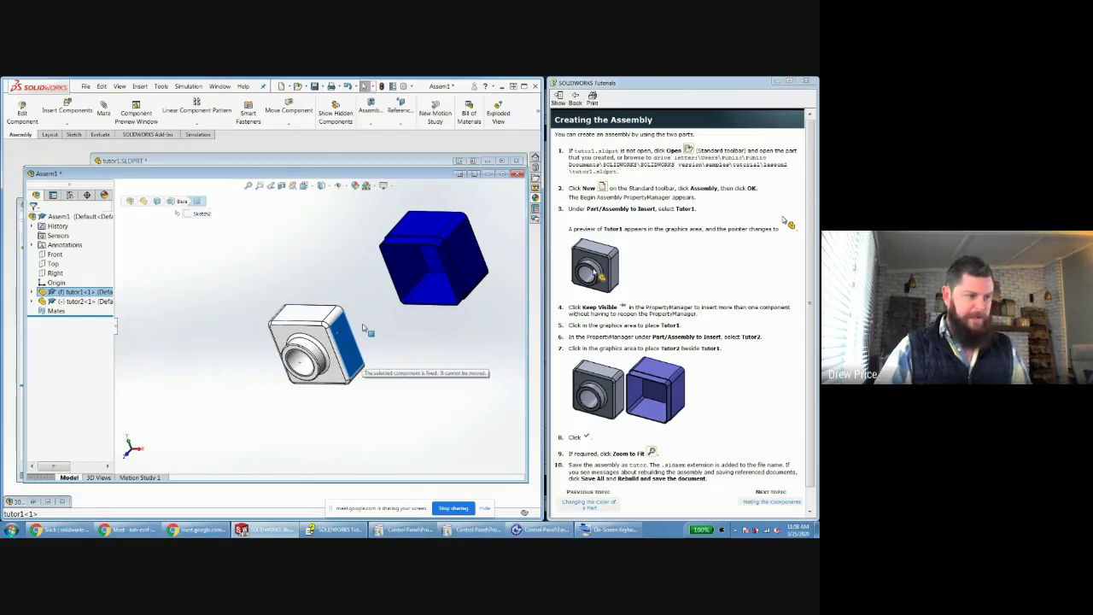
pyautogui.click(453, 329)
pyautogui.moveTo(432, 262); pyautogui.dragTo(347, 282)
pyautogui.moveTo(346, 281); pyautogui.dragTo(293, 276, button='middle')
pyautogui.moveTo(292, 276); pyautogui.dragTo(295, 287)
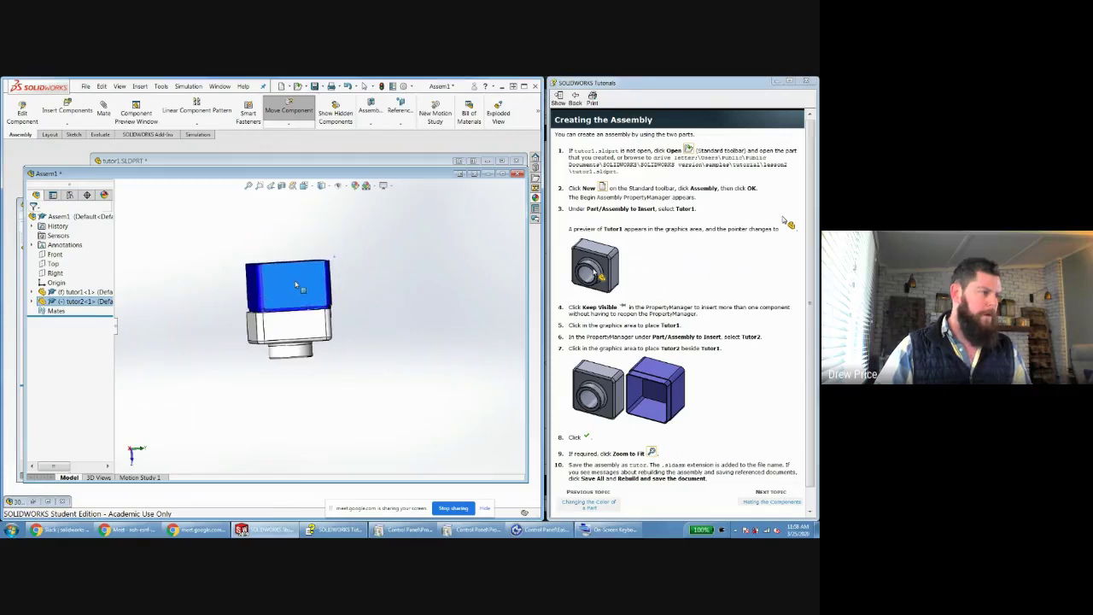
# Move tutor2 back away from tutor1 to leave a gap behind tutor1's open side.
pyautogui.scroll(-5, 298, 281)
pyautogui.moveTo(314, 231); pyautogui.dragTo(305, 236)
pyautogui.press('Escape')
pyautogui.moveTo(313, 288); pyautogui.dragTo(333, 349, button='middle')
pyautogui.moveTo(334, 349); pyautogui.dragTo(415, 361)
pyautogui.press('Escape')
pyautogui.scroll(-3, 392, 342)
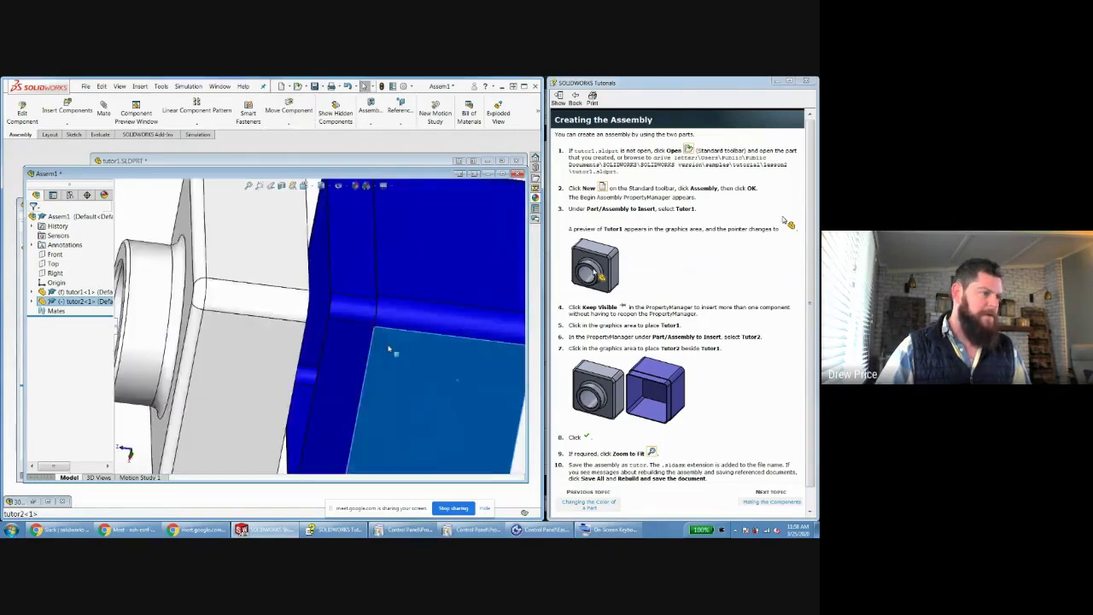
# Shift tutor2 slightly, keeping it separate from tutor1 with both components in view.
pyautogui.scroll(5, 392, 341)
pyautogui.moveTo(402, 358); pyautogui.dragTo(357, 446, button='right')
pyautogui.click(350, 439)
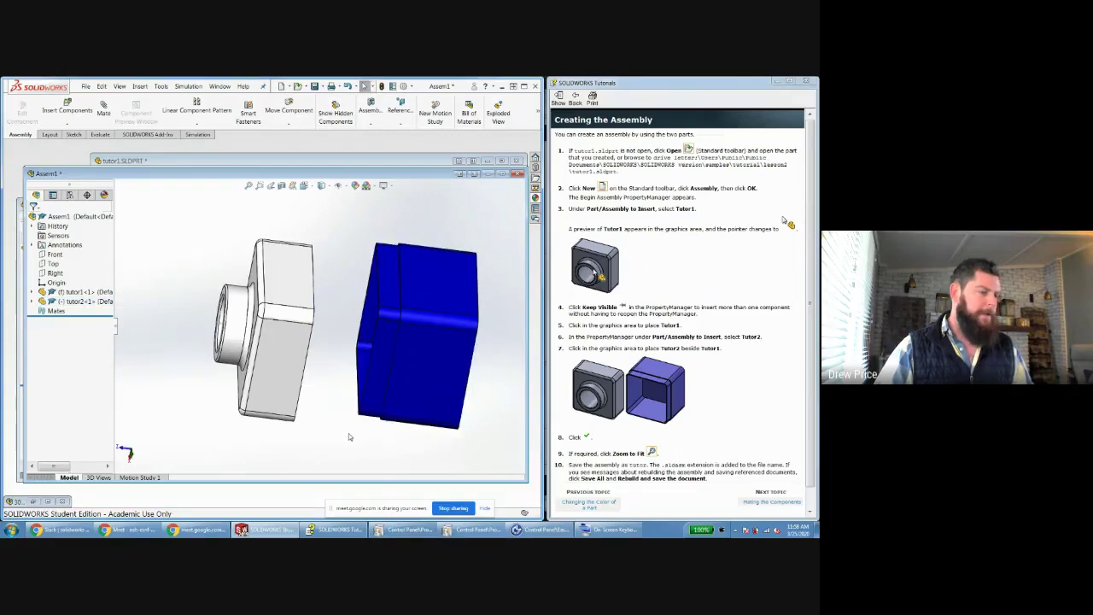
pyautogui.scroll(3, 321, 326)
pyautogui.moveTo(388, 348)
pyautogui.mouseDown()
pyautogui.moveTo(435, 367)
pyautogui.moveTo(378, 368)
pyautogui.moveTo(399, 346)
pyautogui.mouseUp()
pyautogui.click(366, 427)
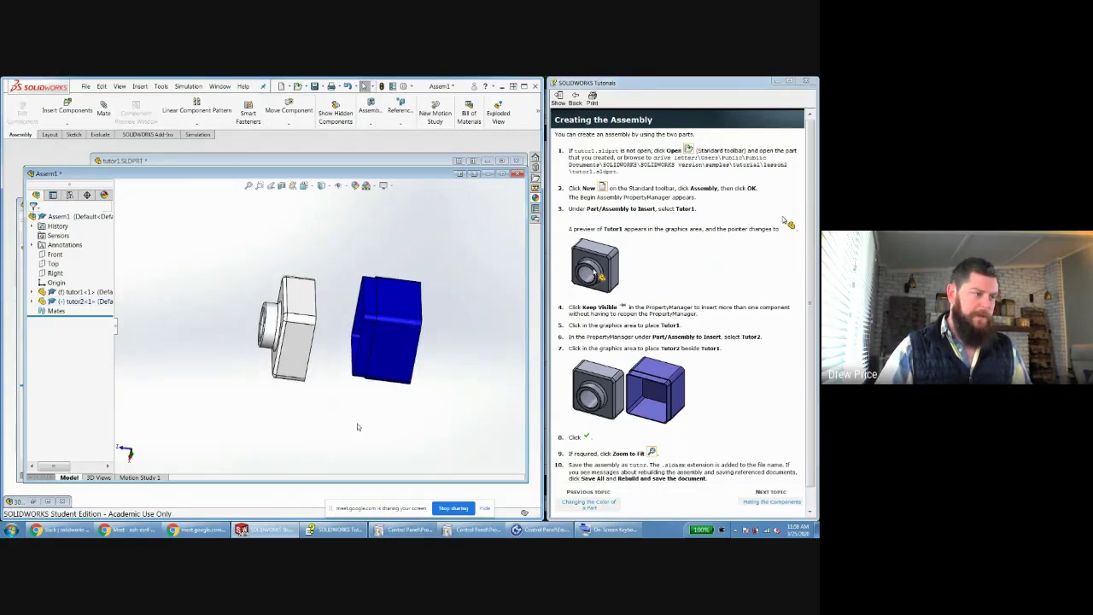
# Rotate the tutor2 component freely so it is angled relative to tutor1, and inspect both parts from behind.
pyautogui.moveTo(386, 345); pyautogui.dragTo(338, 181, button='right')
pyautogui.moveTo(329, 253); pyautogui.dragTo(363, 322, button='middle')
pyautogui.moveTo(363, 322); pyautogui.dragTo(238, 363, button='right')
pyautogui.press('Escape')
pyautogui.press('Escape')
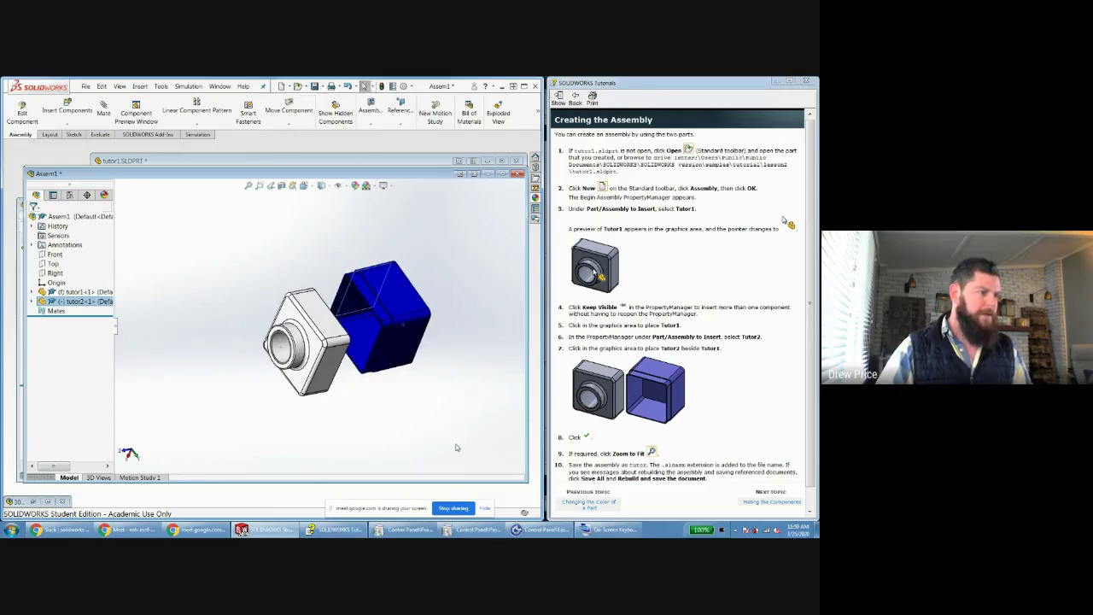
pyautogui.moveTo(407, 347); pyautogui.dragTo(375, 359, button='middle')
pyautogui.moveTo(386, 398); pyautogui.dragTo(410, 350, button='middle')
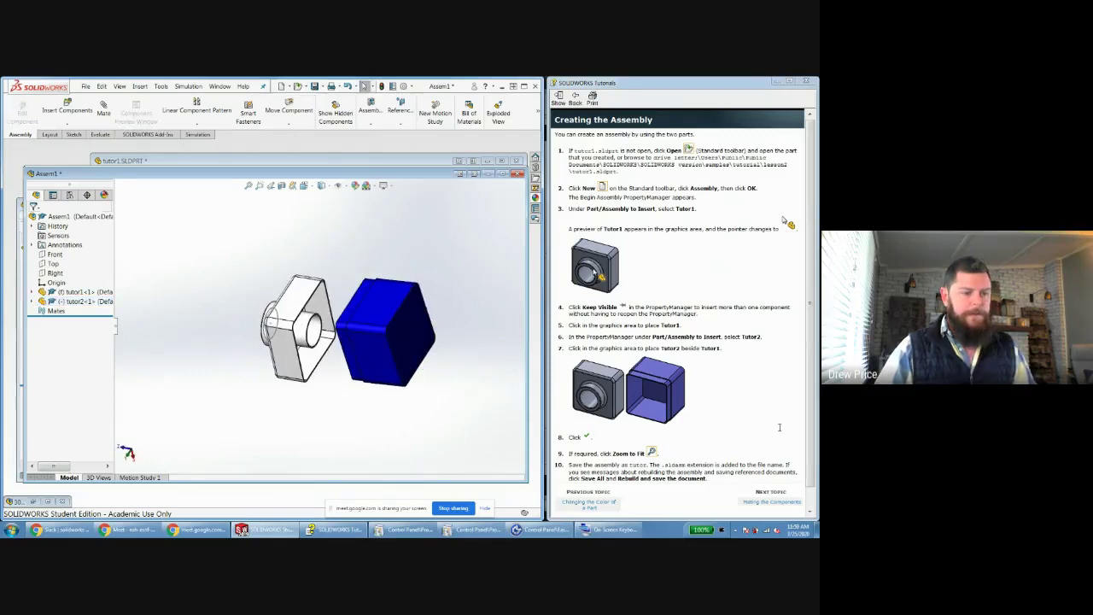
# Advance the tutorial to Mating the Components and look over the component insertion and component pattern options.
pyautogui.click(771, 501)
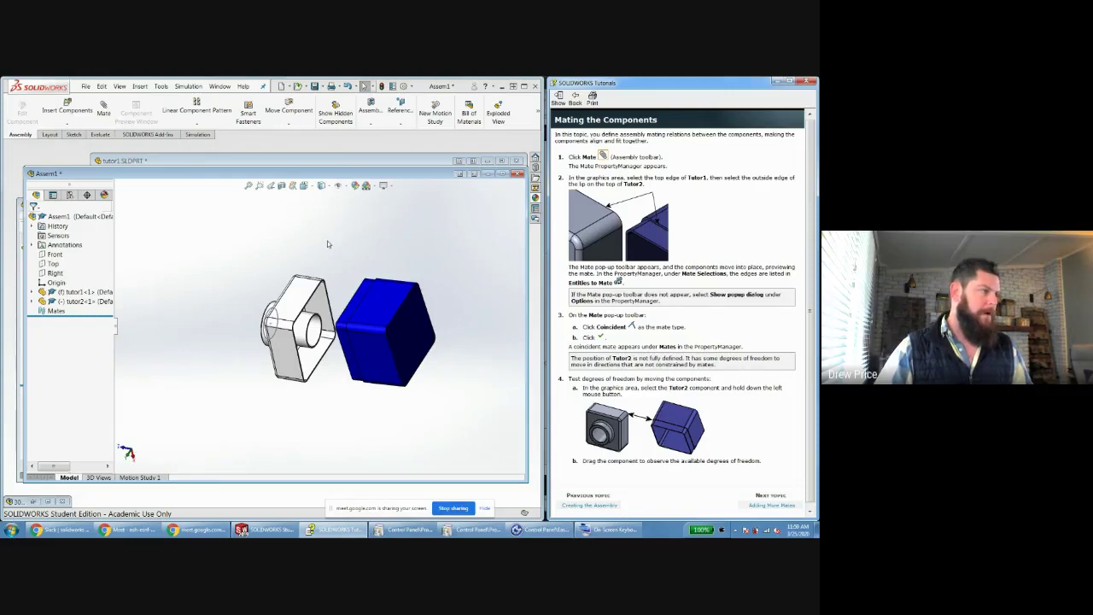
pyautogui.moveTo(68, 174)
pyautogui.mouseDown()
pyautogui.moveTo(69, 158)
pyautogui.moveTo(71, 190)
pyautogui.moveTo(71, 176)
pyautogui.mouseUp()
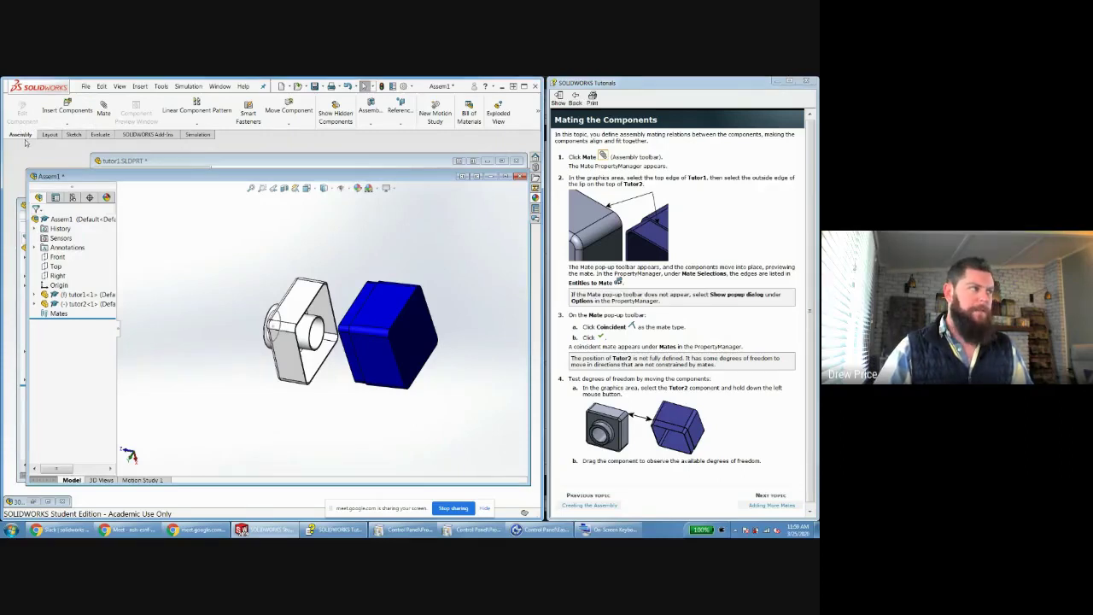
pyautogui.click(68, 126)
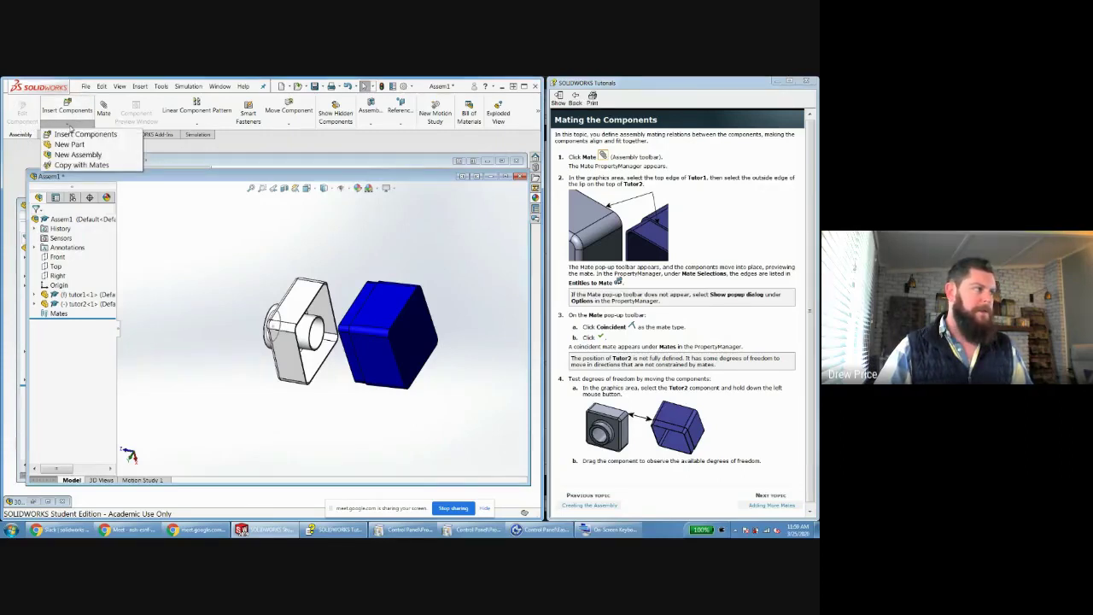
pyautogui.click(103, 112)
pyautogui.click(179, 115)
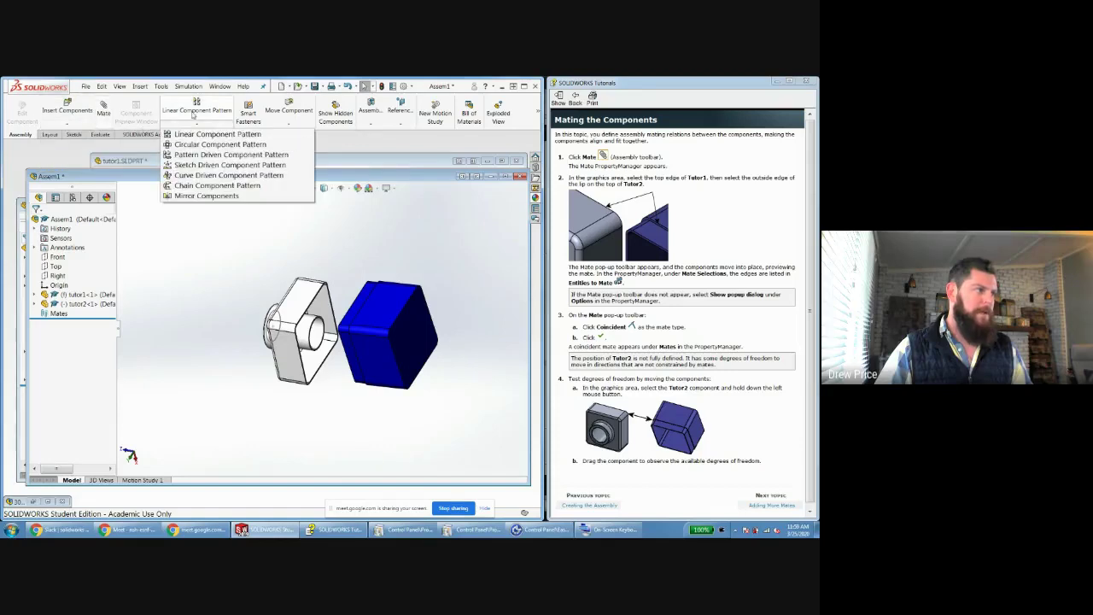
pyautogui.moveTo(276, 118)
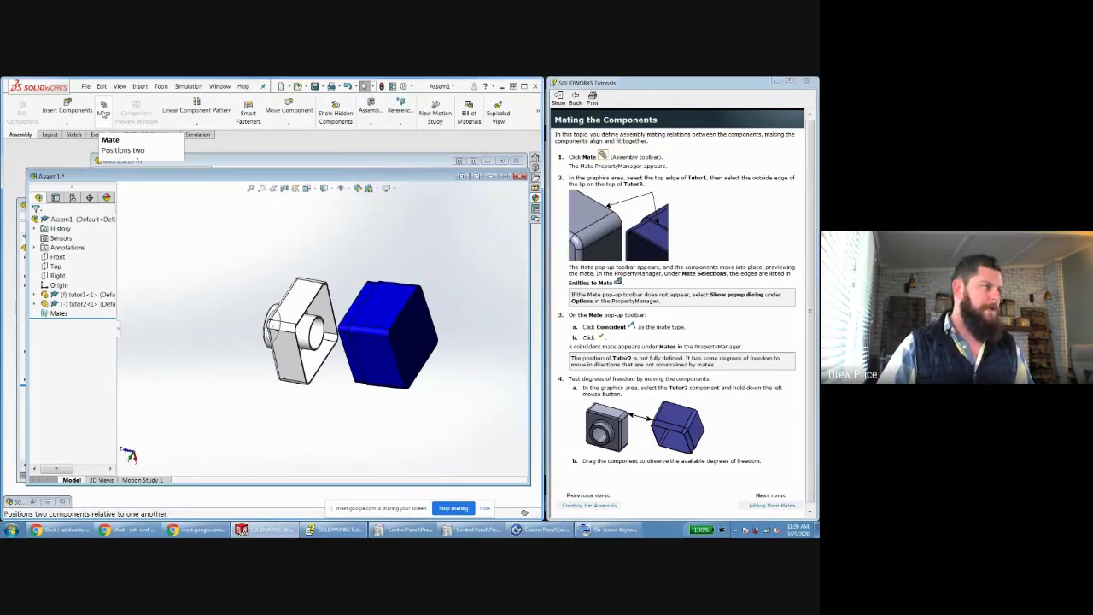
# Start a mate and select the top edge on the open side of tutor1 as the first entity.
pyautogui.click(104, 111)
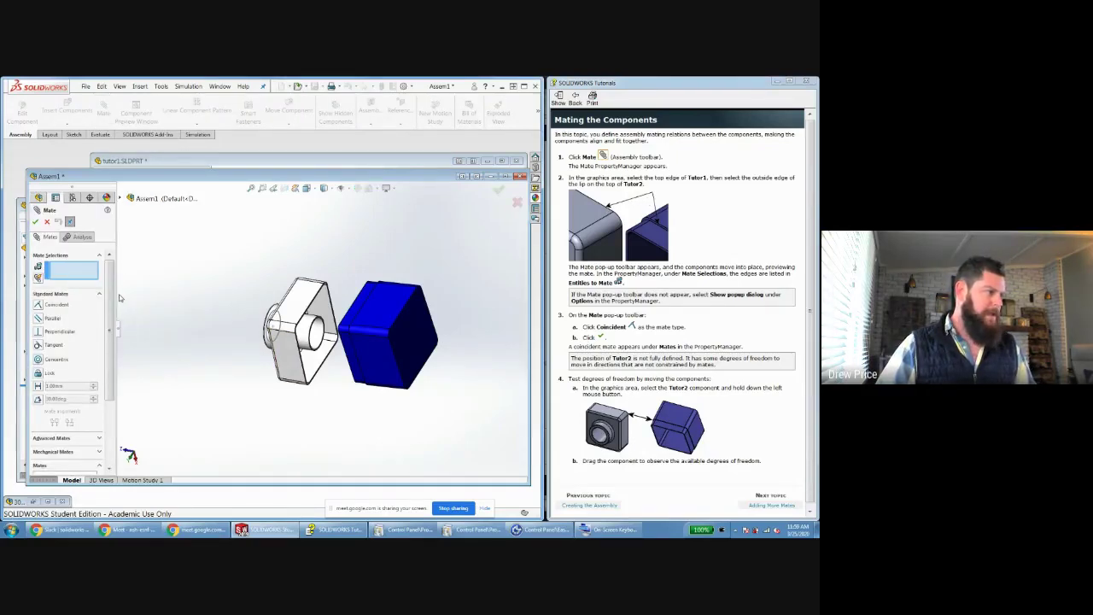
pyautogui.moveTo(120, 331); pyautogui.dragTo(167, 330)
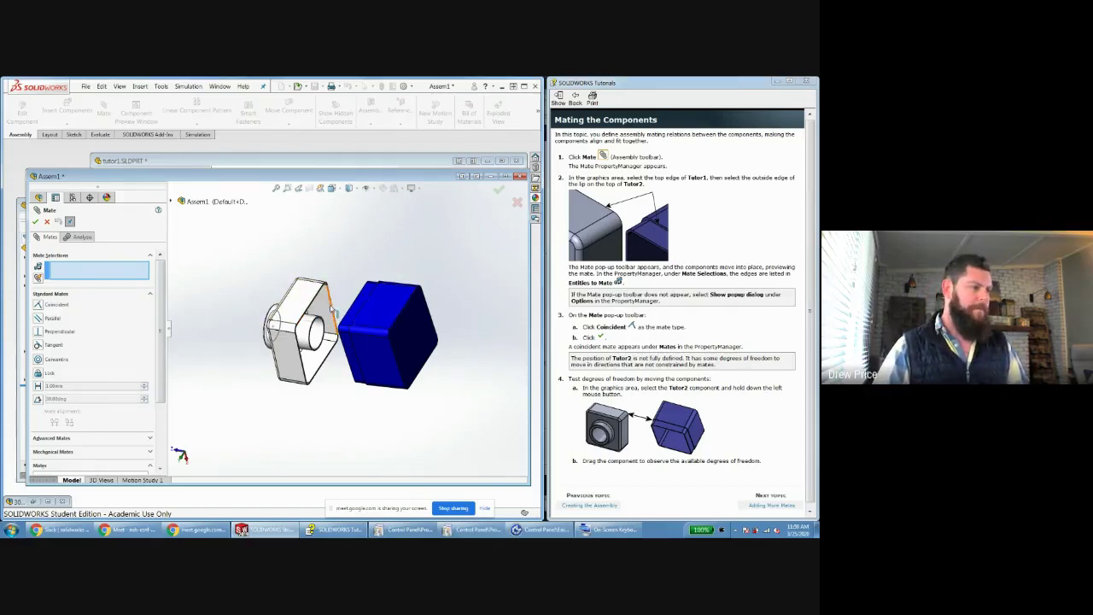
pyautogui.scroll(-1, 345, 295)
pyautogui.scroll(-1, 345, 295)
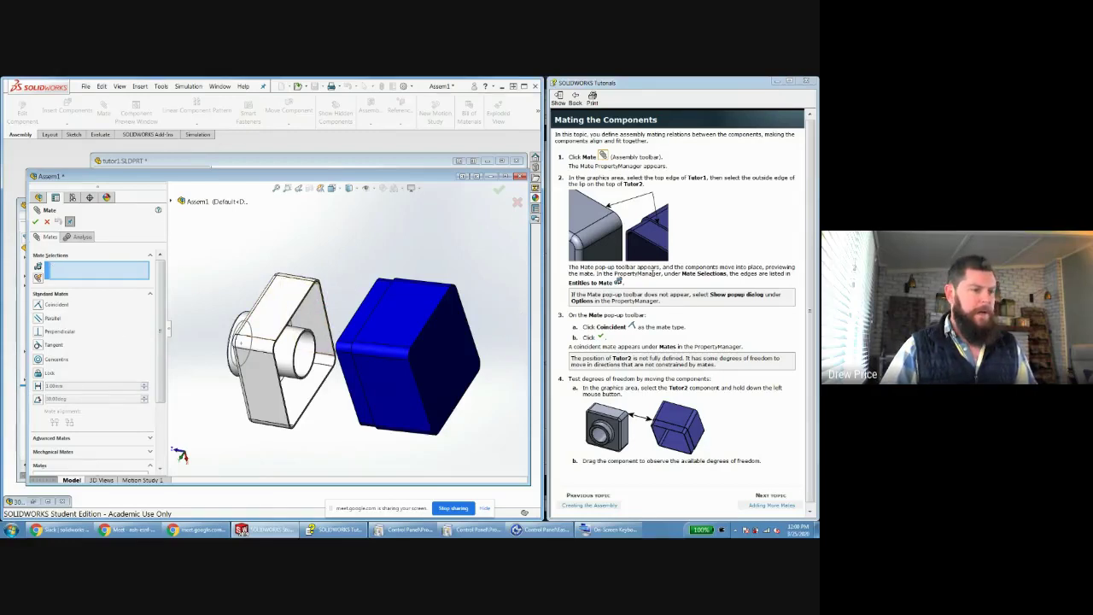
pyautogui.rightClick(425, 282)
pyautogui.click(298, 240)
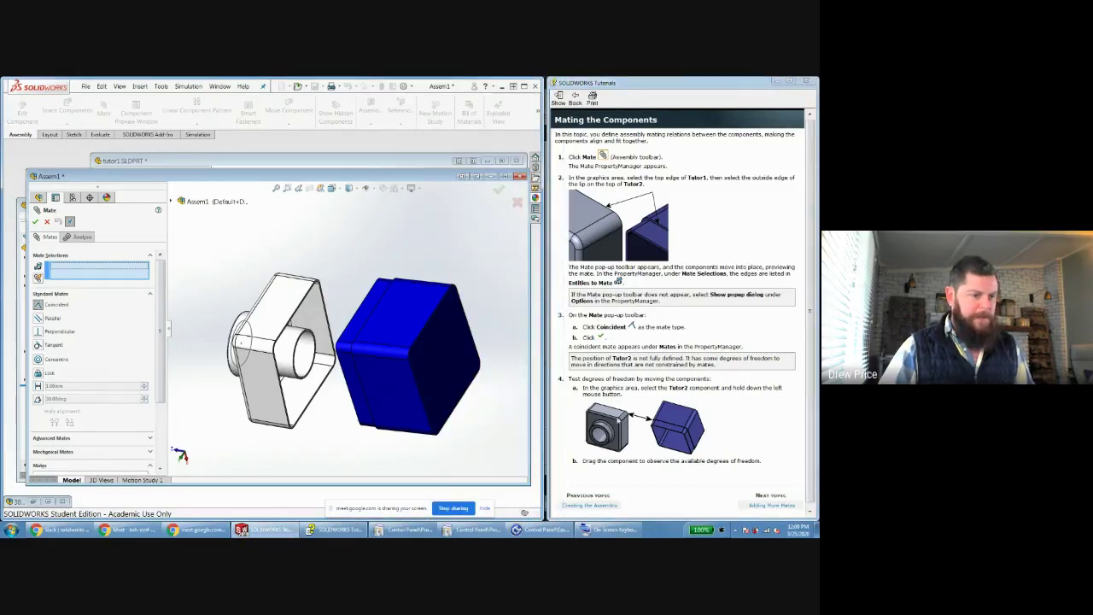
pyautogui.scroll(-5, 319, 308)
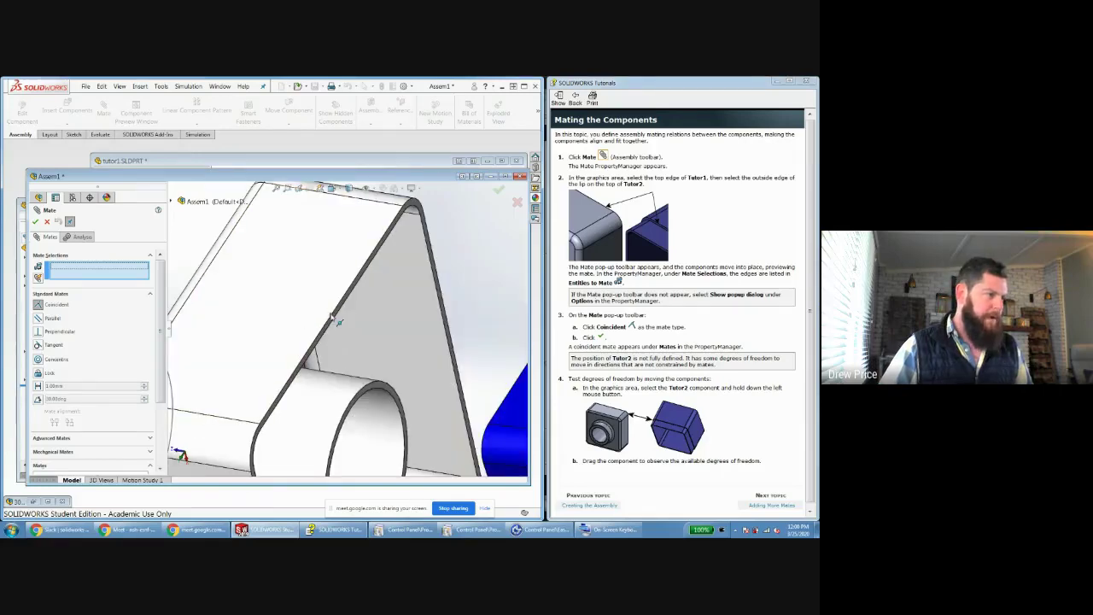
pyautogui.click(335, 320)
pyautogui.scroll(3, 335, 319)
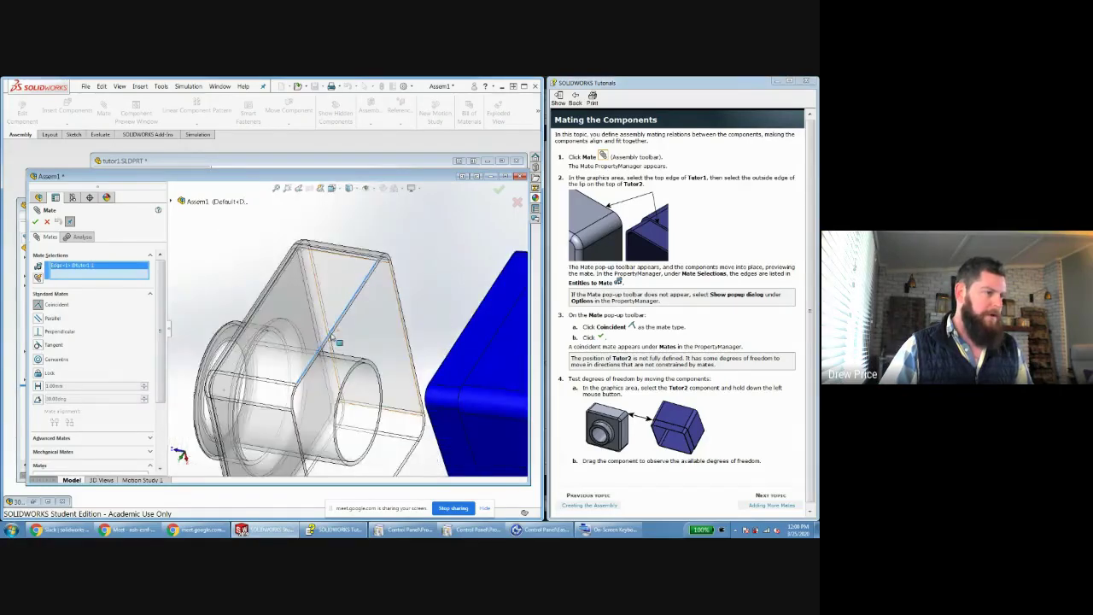
# Select the outside edge of the lip on the top of tutor2 and apply a Coincident mate.
pyautogui.moveTo(384, 316); pyautogui.dragTo(439, 300, button='middle')
pyautogui.scroll(-2, 439, 300)
pyautogui.scroll(-5, 478, 305)
pyautogui.scroll(3, 464, 303)
pyautogui.scroll(-3, 439, 327)
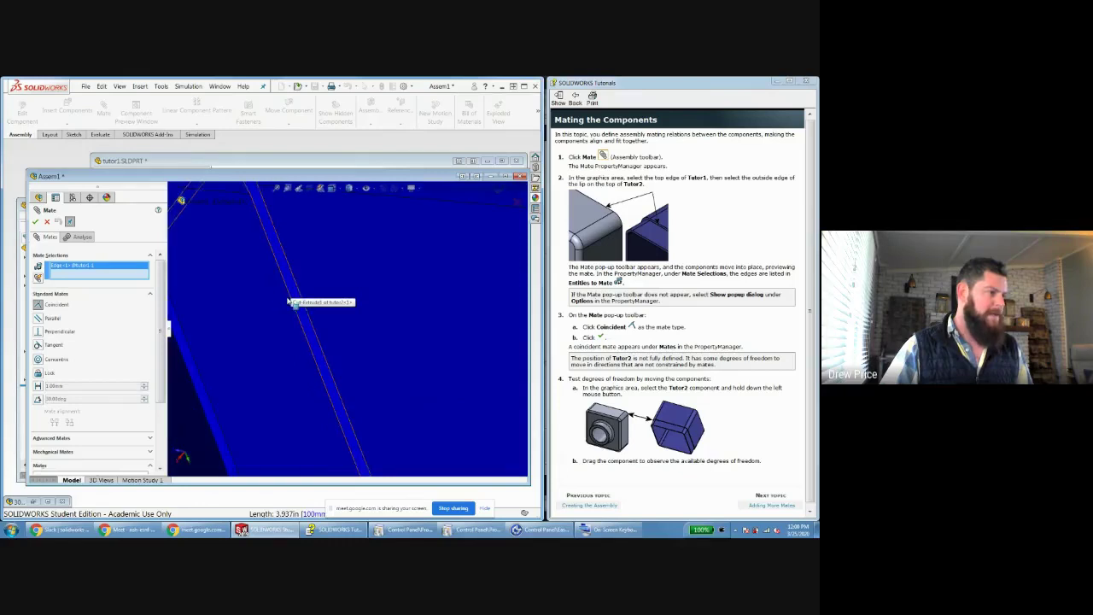
pyautogui.scroll(5, 341, 350)
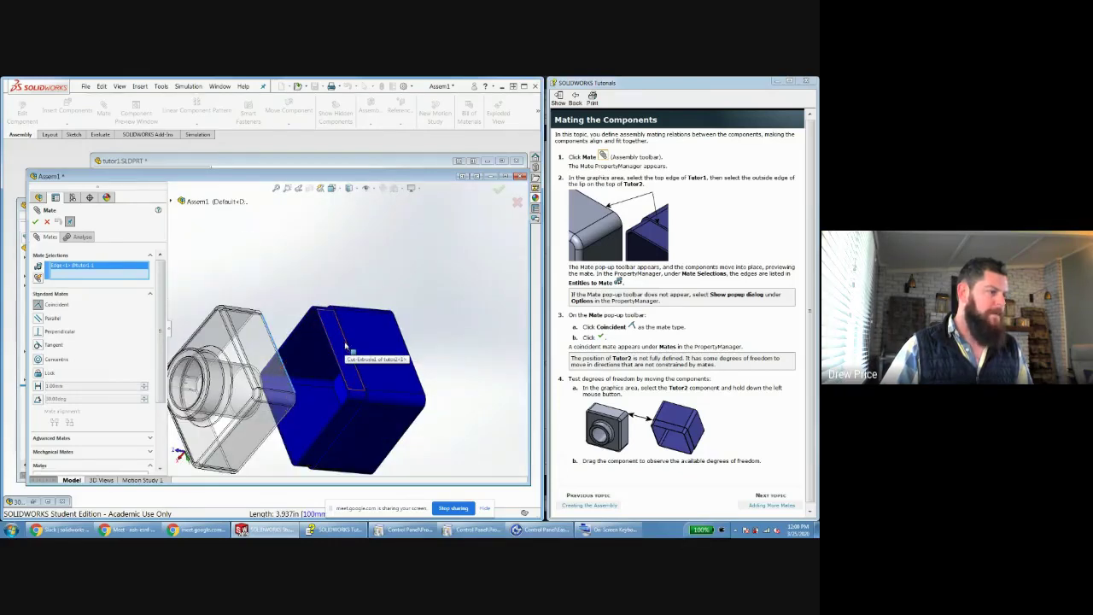
pyautogui.scroll(-5, 346, 345)
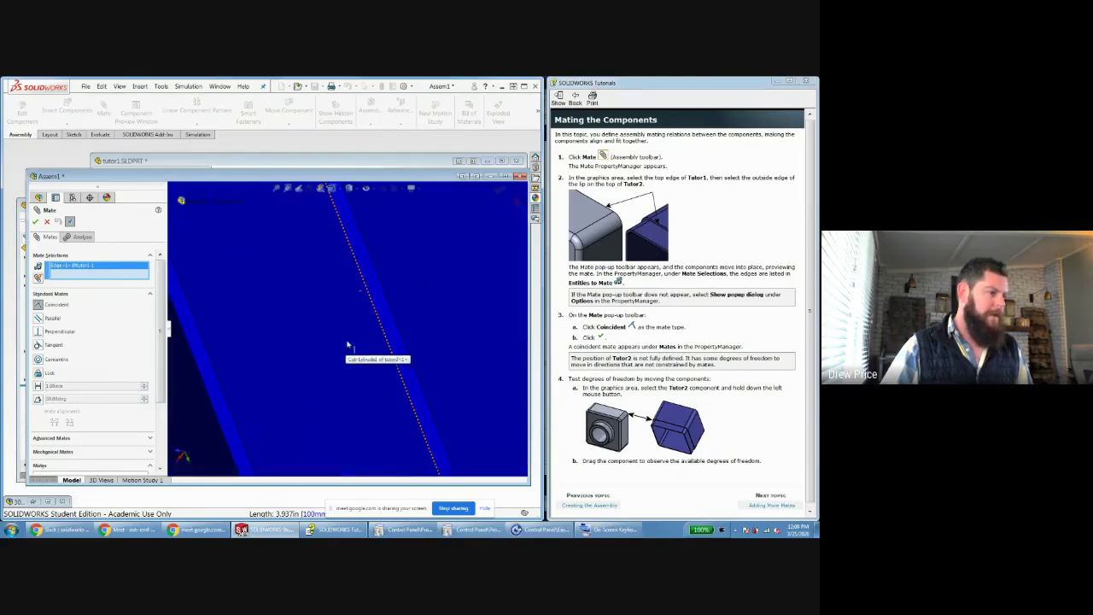
pyautogui.click(393, 305)
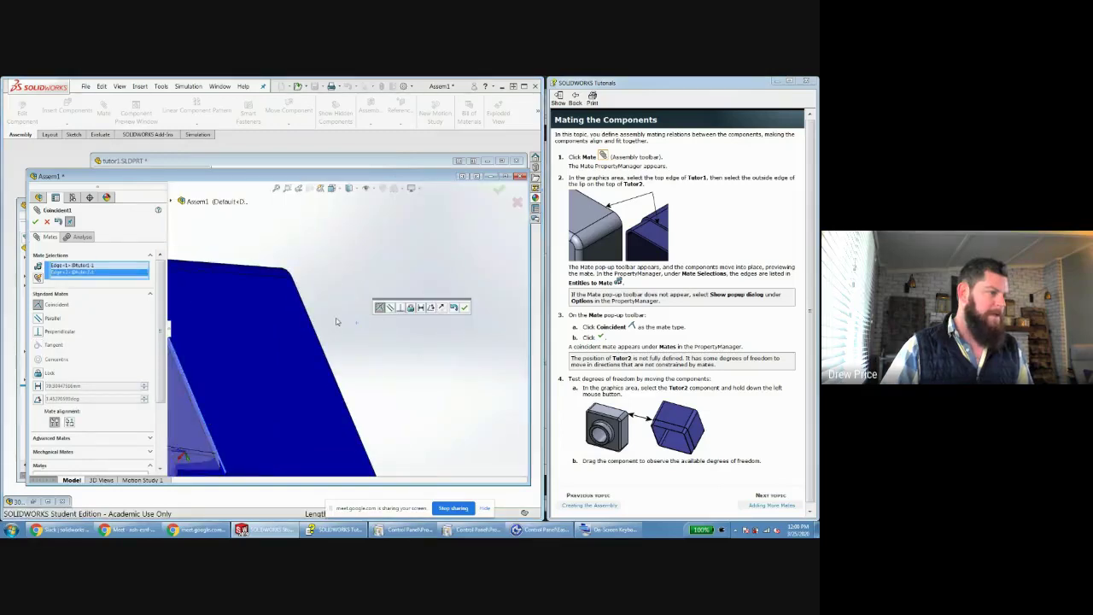
pyautogui.scroll(5, 335, 317)
pyautogui.moveTo(336, 318); pyautogui.dragTo(317, 341, button='middle')
pyautogui.scroll(-4, 301, 331)
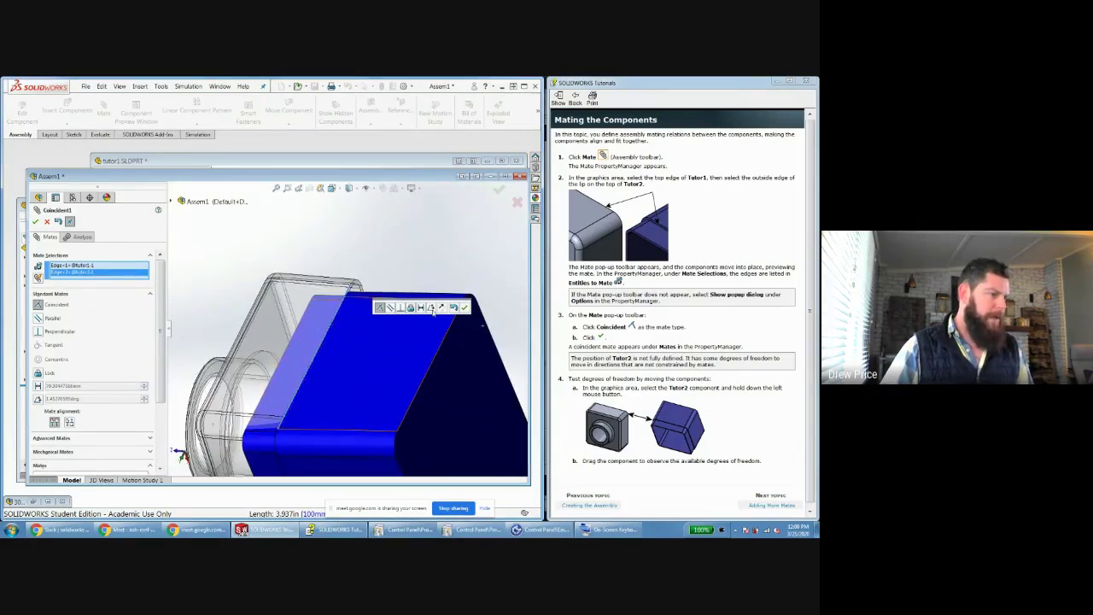
pyautogui.click(462, 308)
# Move tutor2 around in several directions to test its remaining degrees of freedom.
pyautogui.moveTo(390, 398); pyautogui.dragTo(405, 312)
pyautogui.press('f')
pyautogui.moveTo(344, 362); pyautogui.dragTo(290, 325)
pyautogui.moveTo(317, 276); pyautogui.dragTo(393, 404)
pyautogui.moveTo(393, 404); pyautogui.dragTo(373, 305, button='middle')
pyautogui.moveTo(373, 305); pyautogui.dragTo(358, 276)
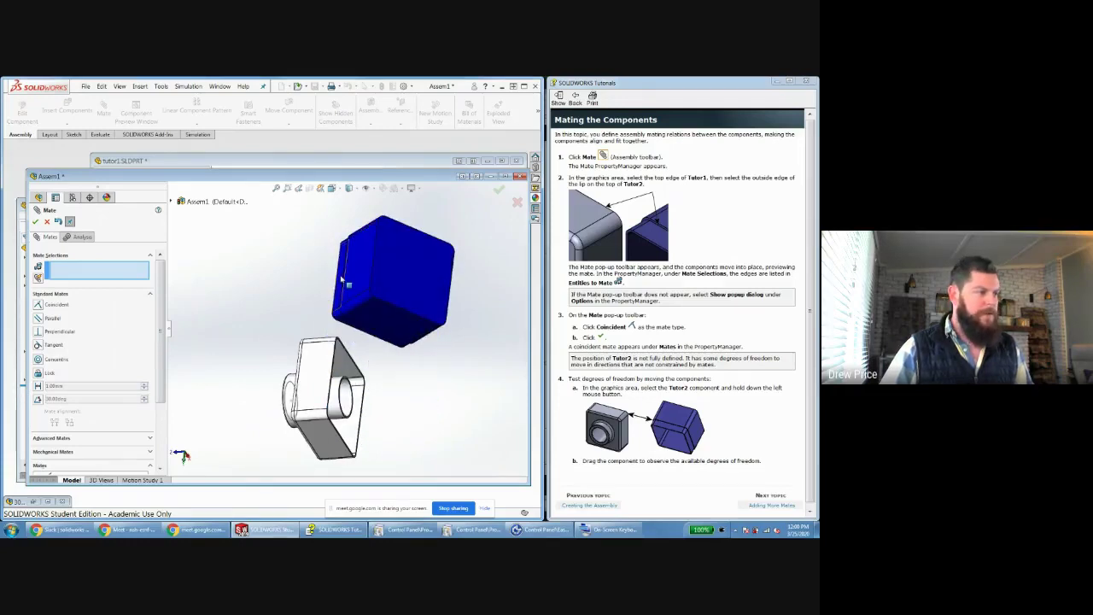
pyautogui.moveTo(410, 379); pyautogui.dragTo(370, 340, button='middle')
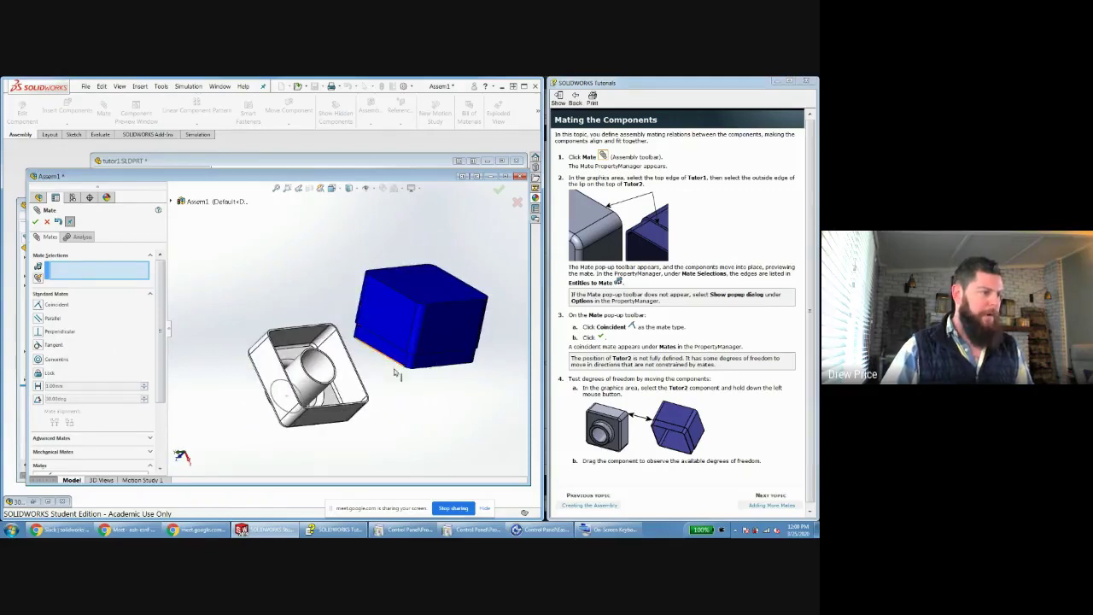
# Advance the tutorial to Adding More Mates and mate the top faces of tutor2 and tutor1 as Coincident.
pyautogui.click(734, 341)
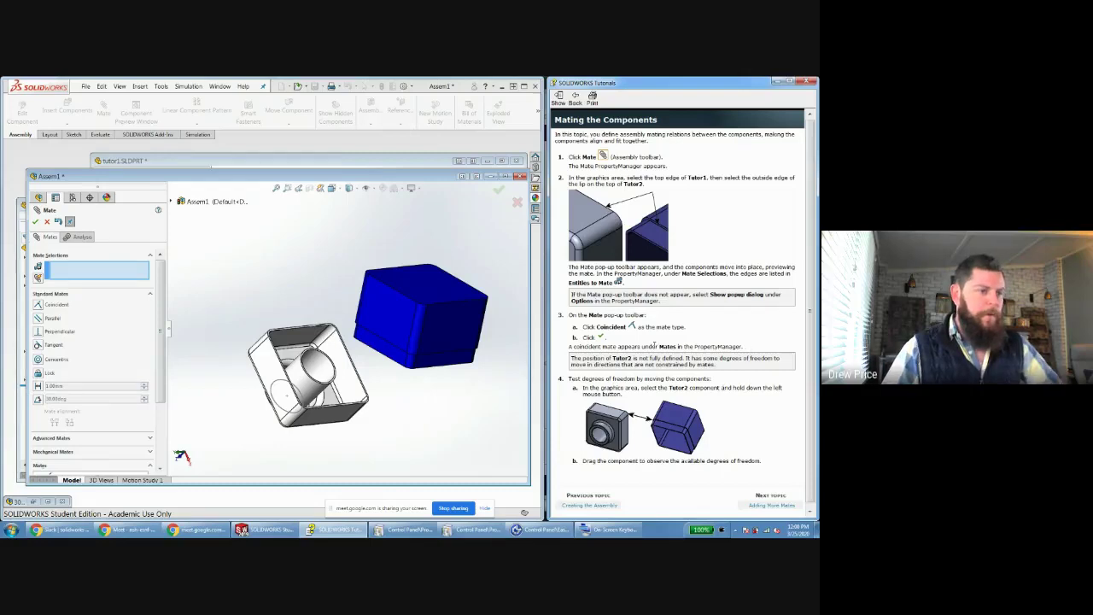
pyautogui.click(765, 506)
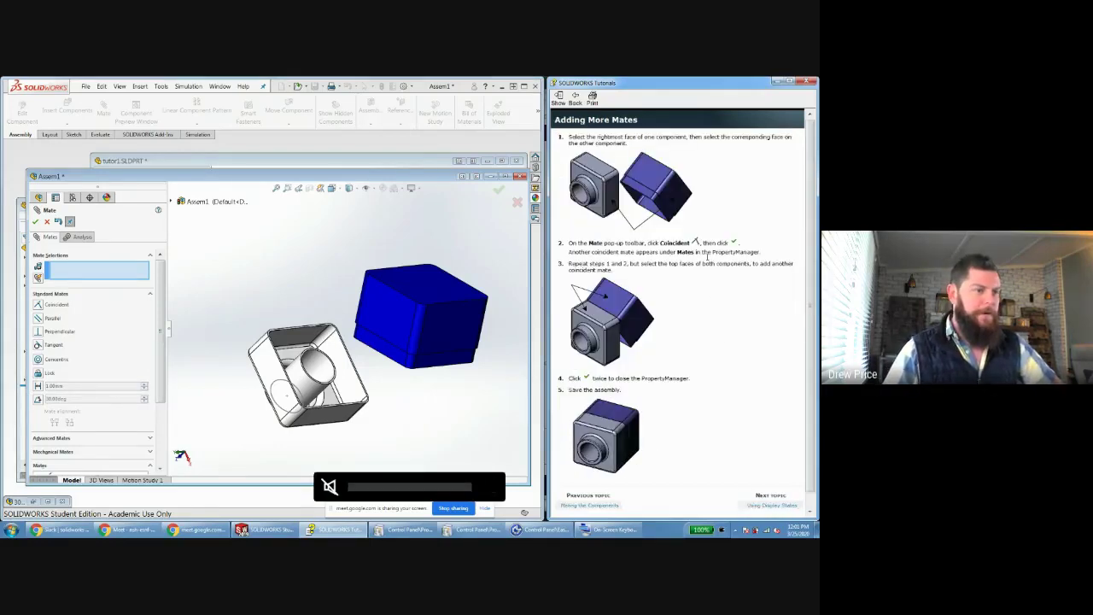
pyautogui.moveTo(376, 358); pyautogui.dragTo(434, 309, button='middle')
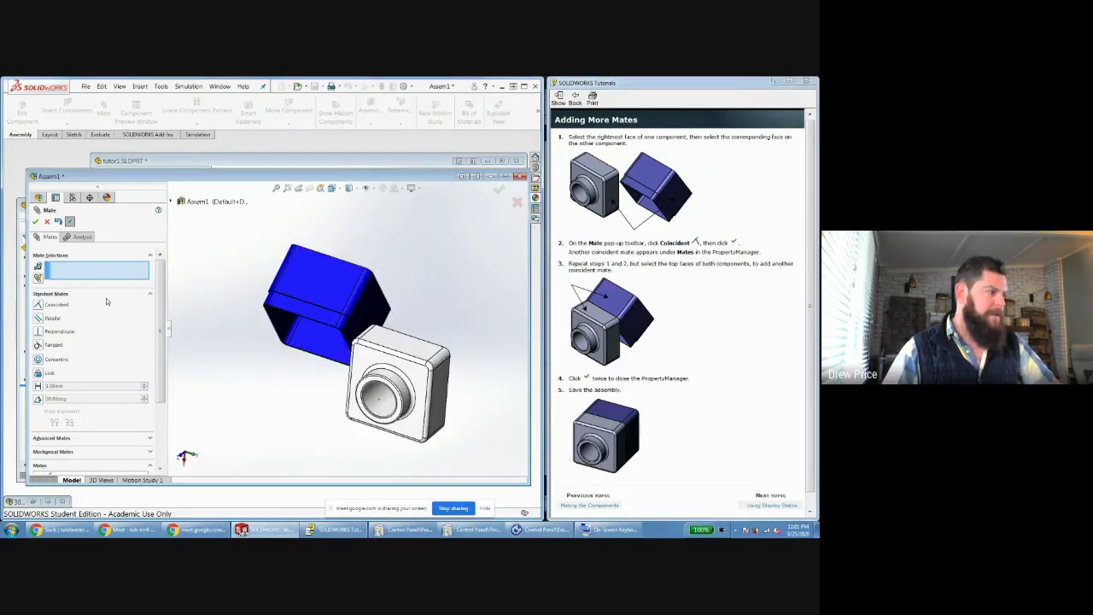
pyautogui.click(333, 260)
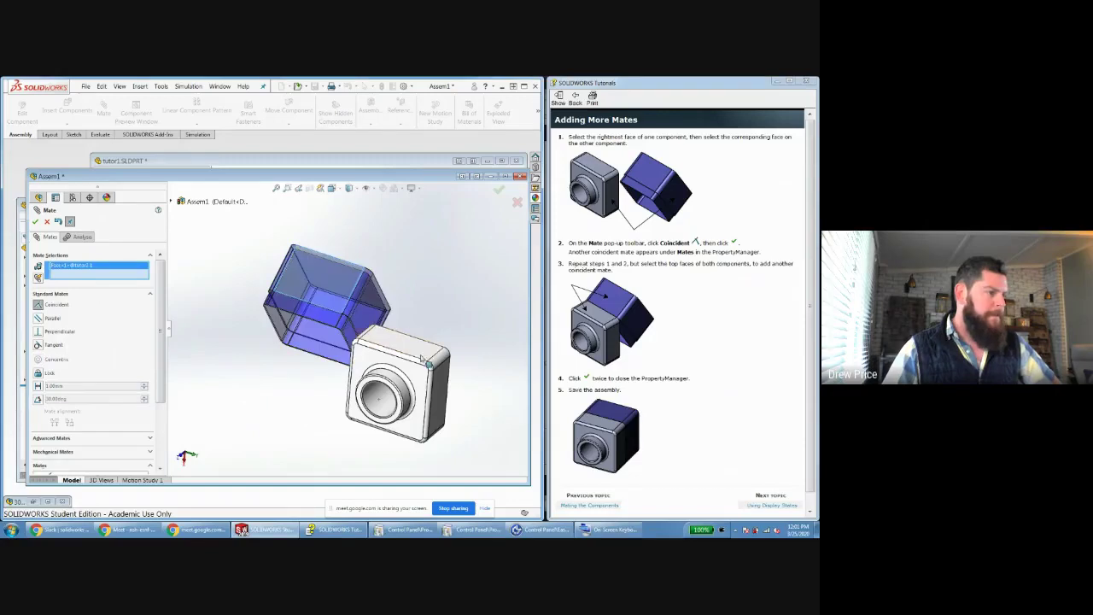
pyautogui.click(410, 329)
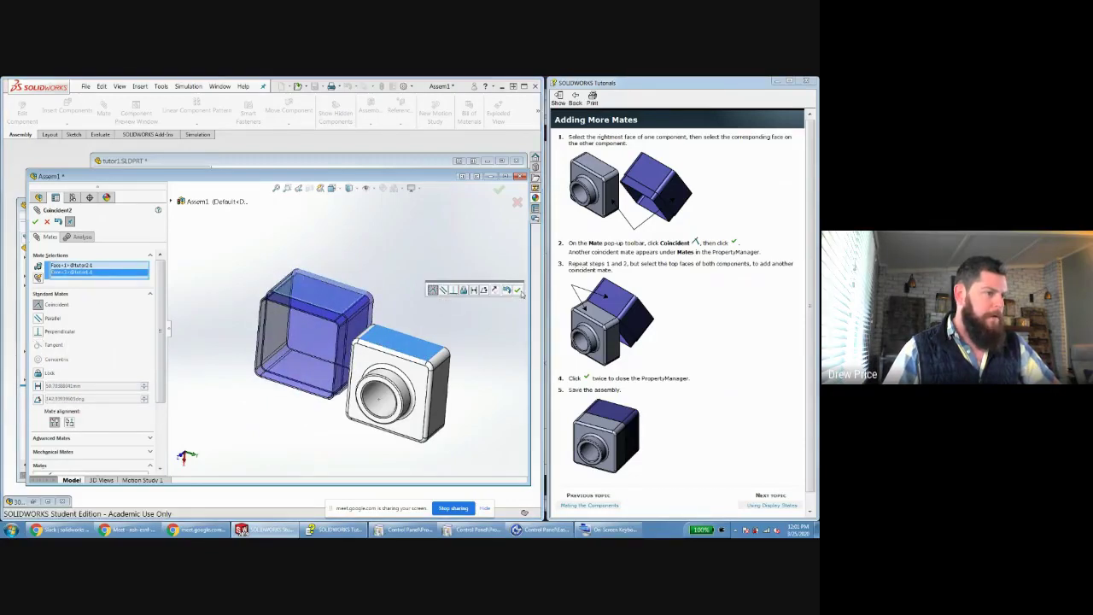
pyautogui.click(517, 291)
# Slide tutor2 along its mates, and try to add another Coincident mate between the top faces of both components.
pyautogui.moveTo(519, 298); pyautogui.dragTo(376, 322, button='middle')
pyautogui.moveTo(376, 322); pyautogui.dragTo(342, 299)
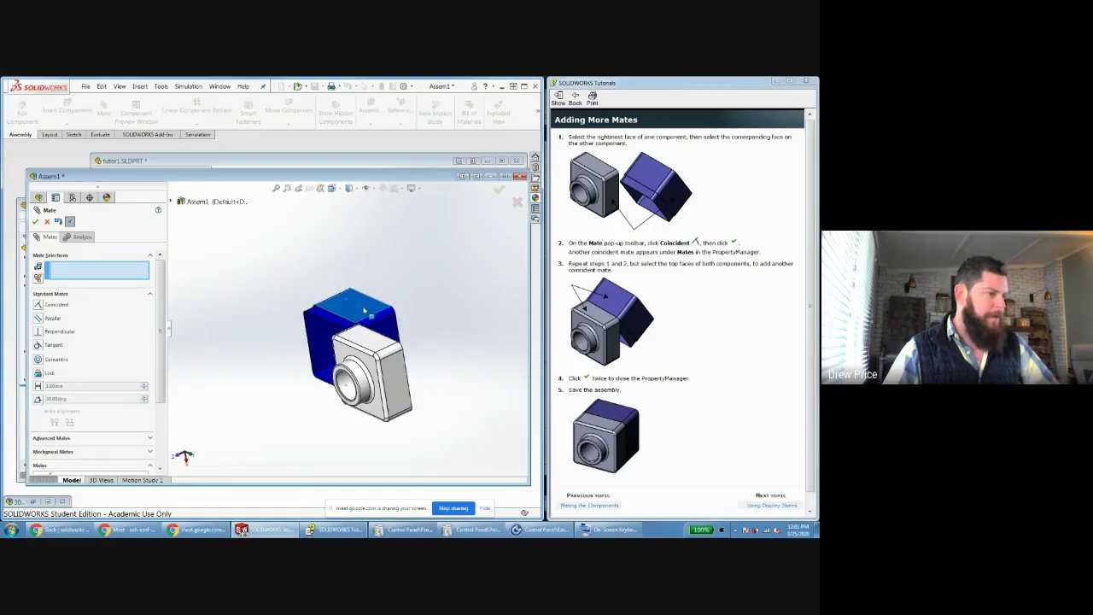
pyautogui.click(342, 299)
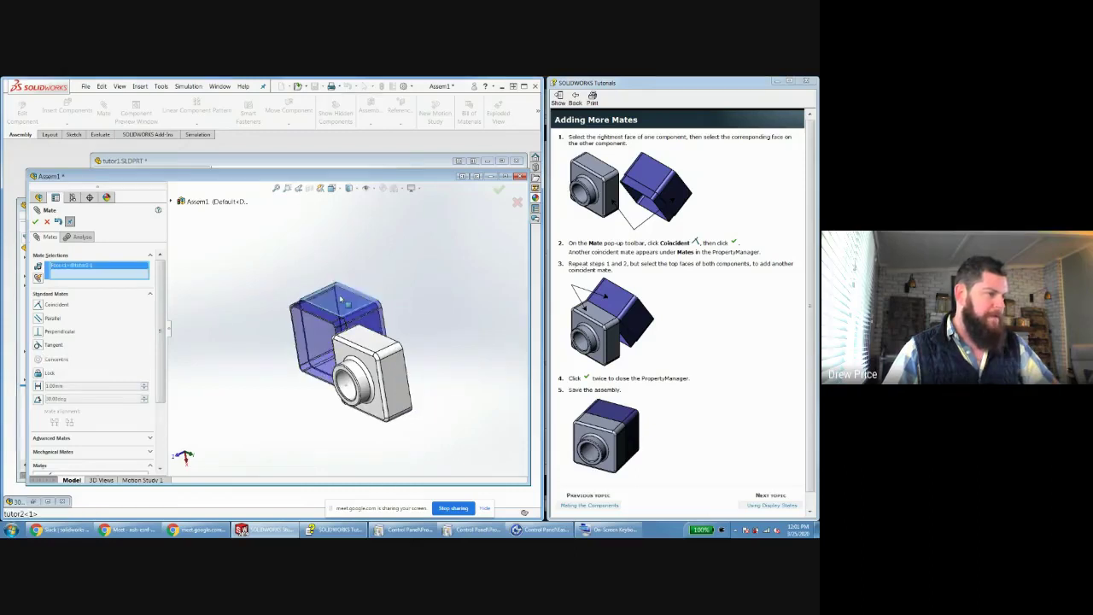
pyautogui.click(373, 338)
pyautogui.scroll(-5, 353, 337)
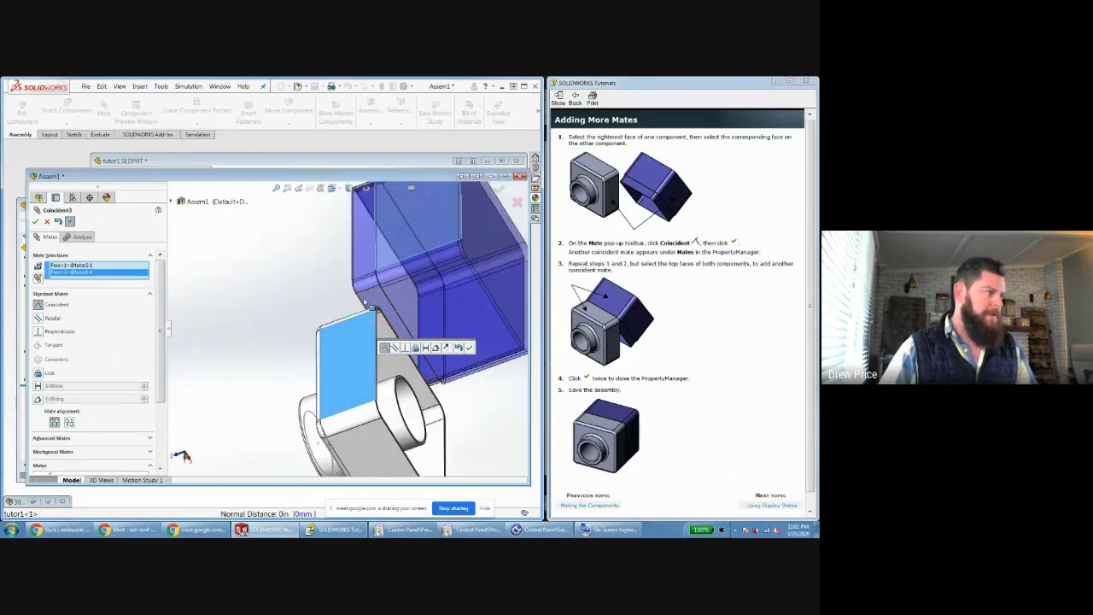
pyautogui.scroll(4, 231, 278)
pyautogui.press('Return')
pyautogui.press('Return')
# Move tutor2 to check its remaining freedom and list the mates in the assembly.
pyautogui.moveTo(347, 316); pyautogui.dragTo(349, 273)
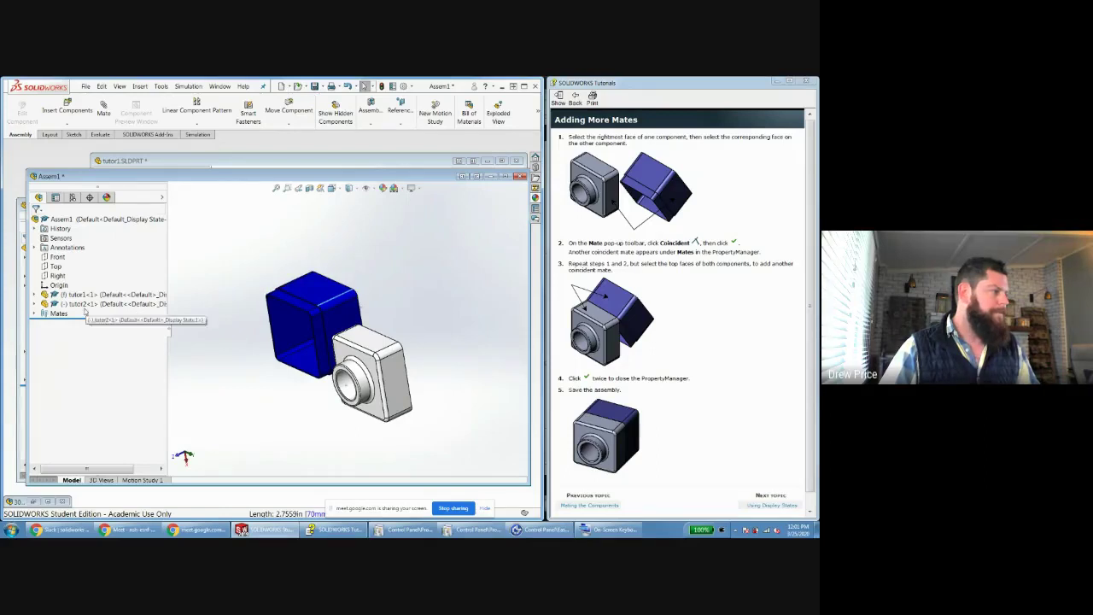
pyautogui.click(35, 313)
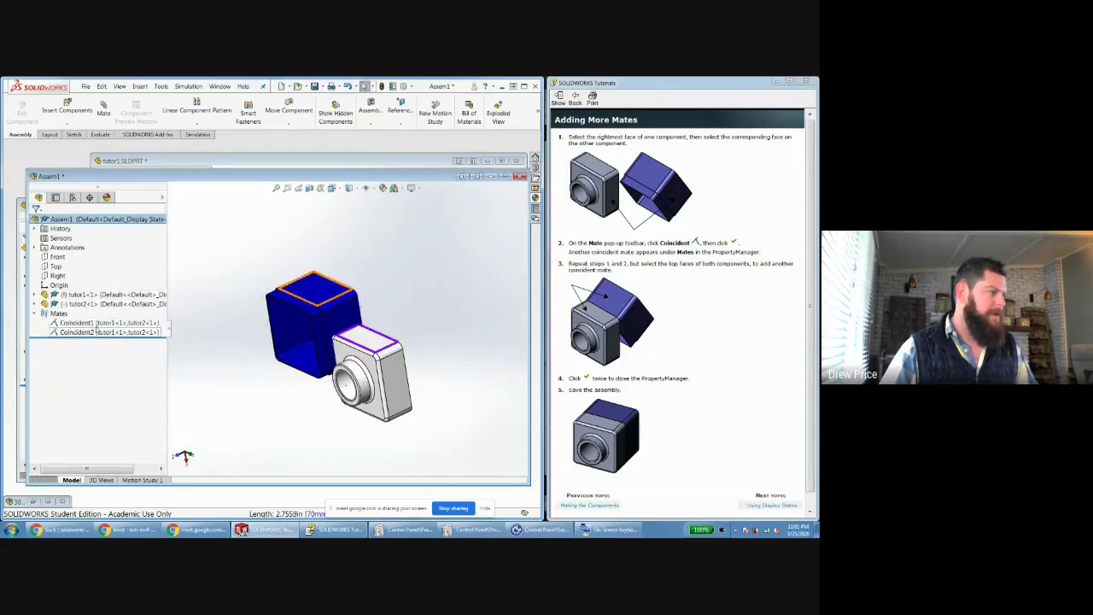
# Delete the Coincident mate between the two top faces and move tutor2 to test its remaining freedom.
pyautogui.moveTo(329, 299)
pyautogui.mouseDown()
pyautogui.moveTo(367, 320)
pyautogui.moveTo(320, 299)
pyautogui.mouseUp()
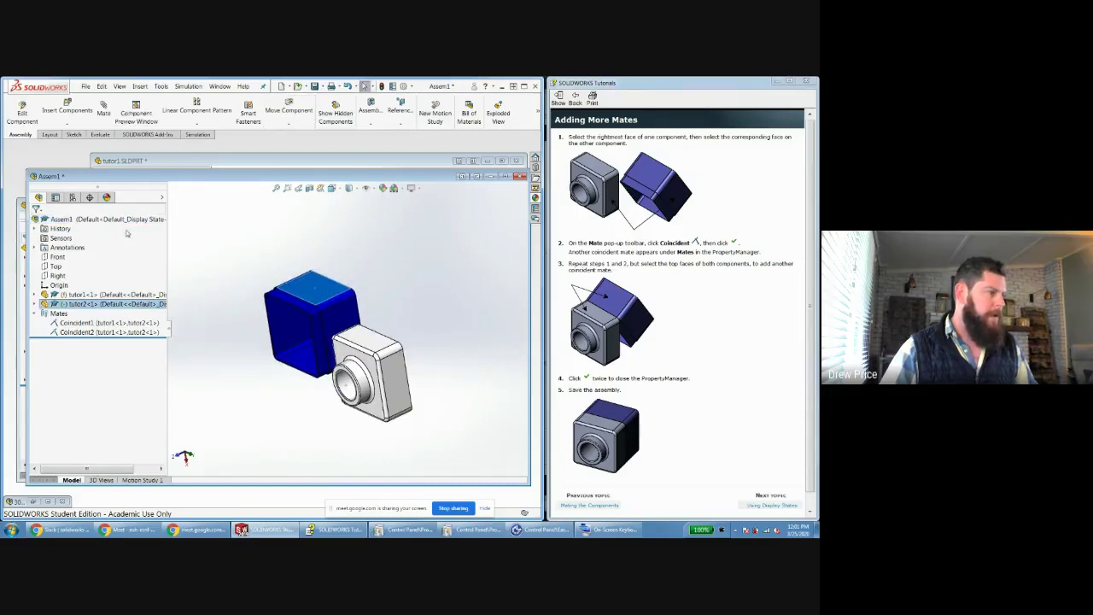
pyautogui.click(82, 332)
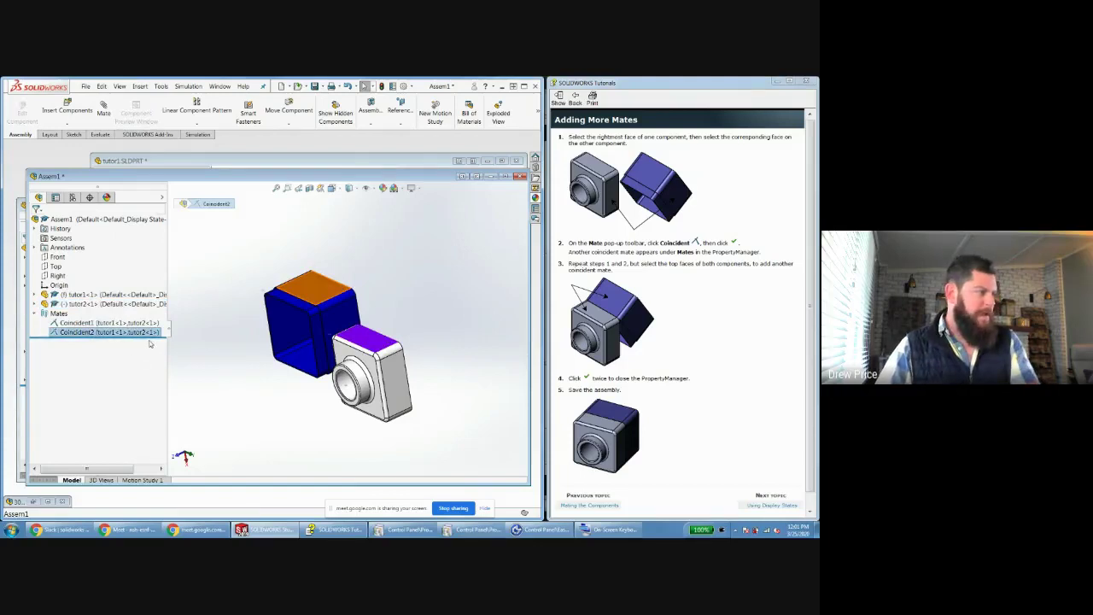
pyautogui.press('Delete')
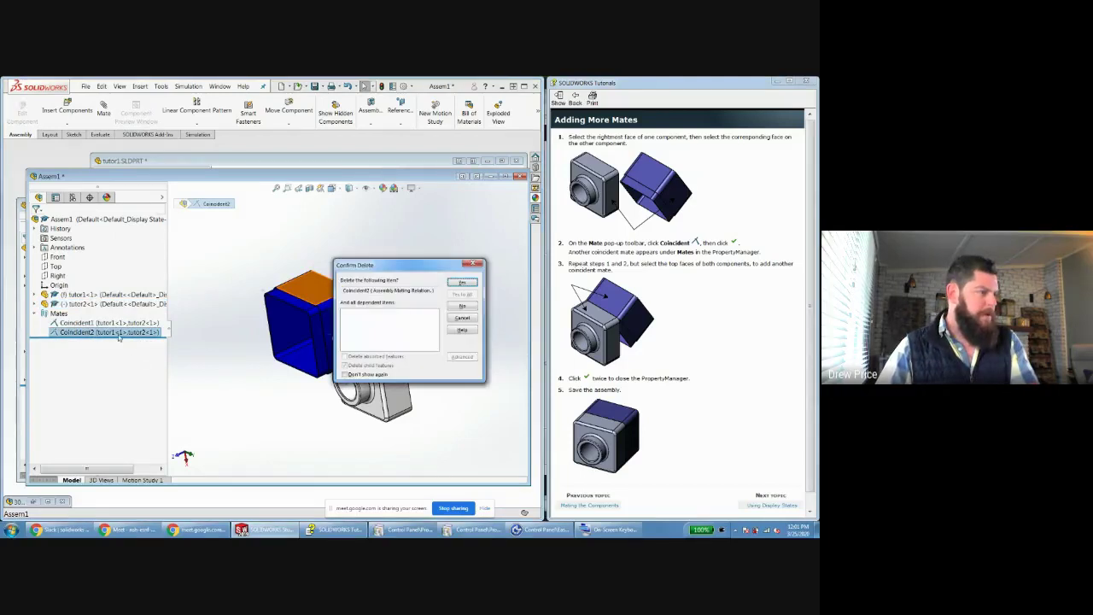
pyautogui.click(462, 284)
pyautogui.moveTo(337, 318); pyautogui.dragTo(374, 293)
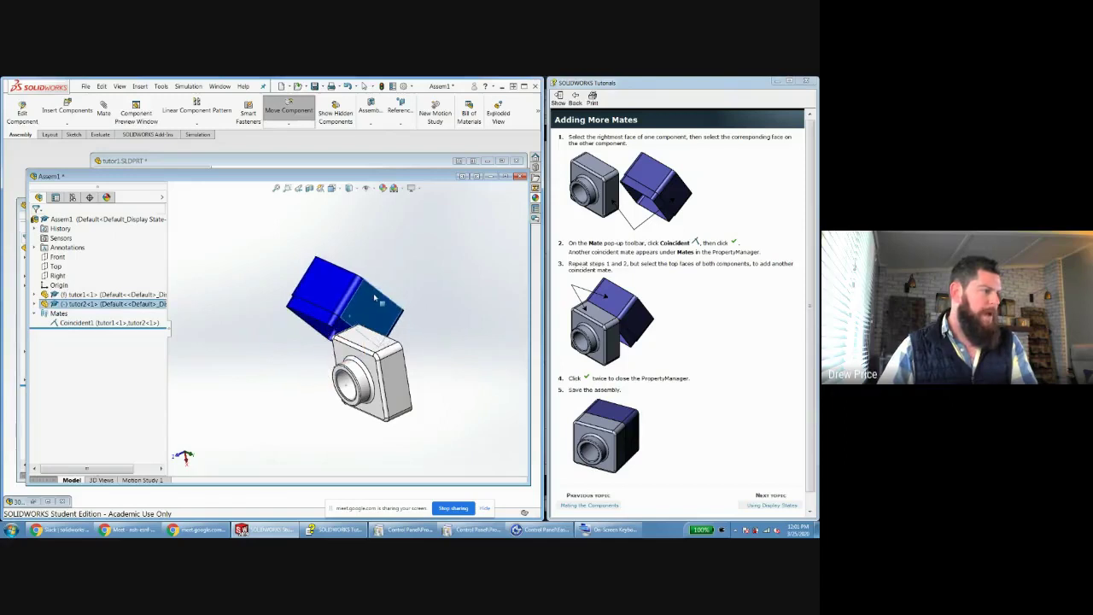
pyautogui.click(364, 86)
pyautogui.click(106, 113)
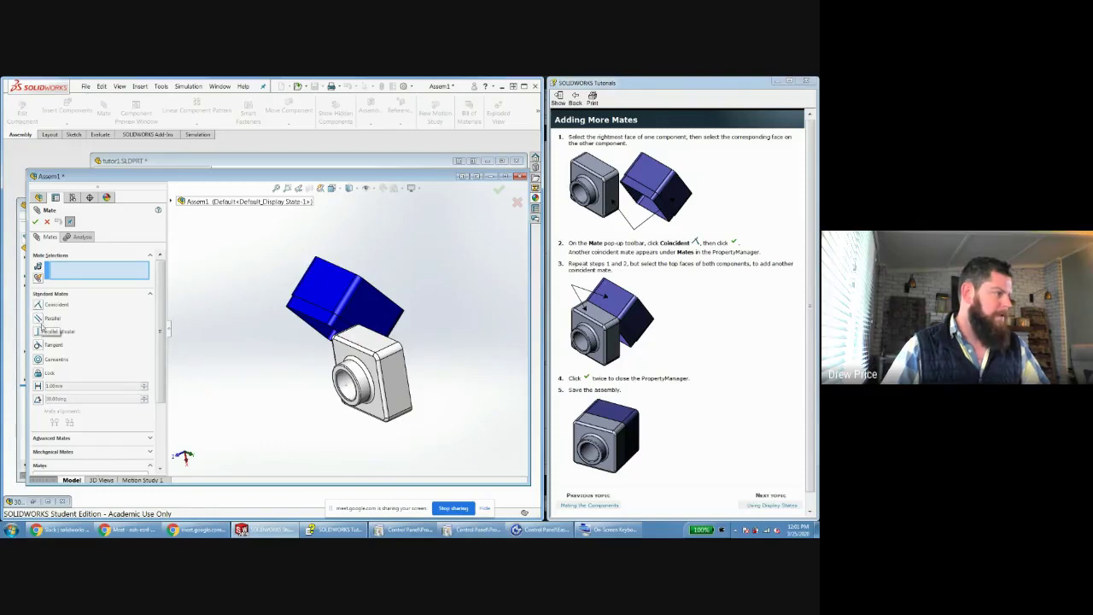
pyautogui.click(315, 318)
pyautogui.scroll(-5, 318, 341)
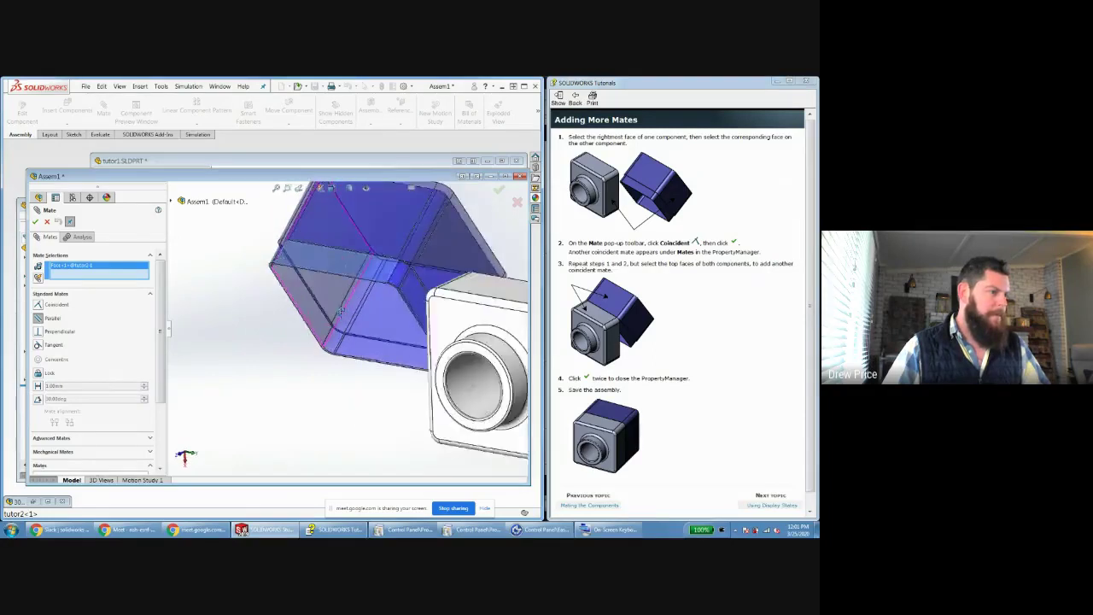
pyautogui.scroll(3, 426, 415)
pyautogui.moveTo(427, 415); pyautogui.dragTo(438, 315, button='middle')
pyautogui.click(439, 316)
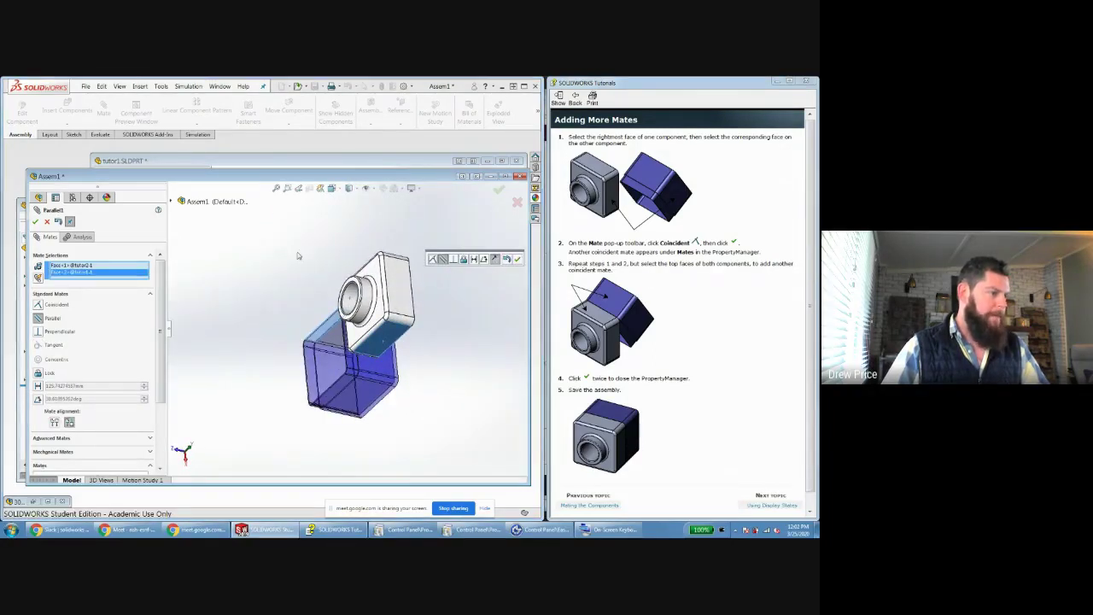
pyautogui.moveTo(337, 279); pyautogui.dragTo(376, 377, button='middle')
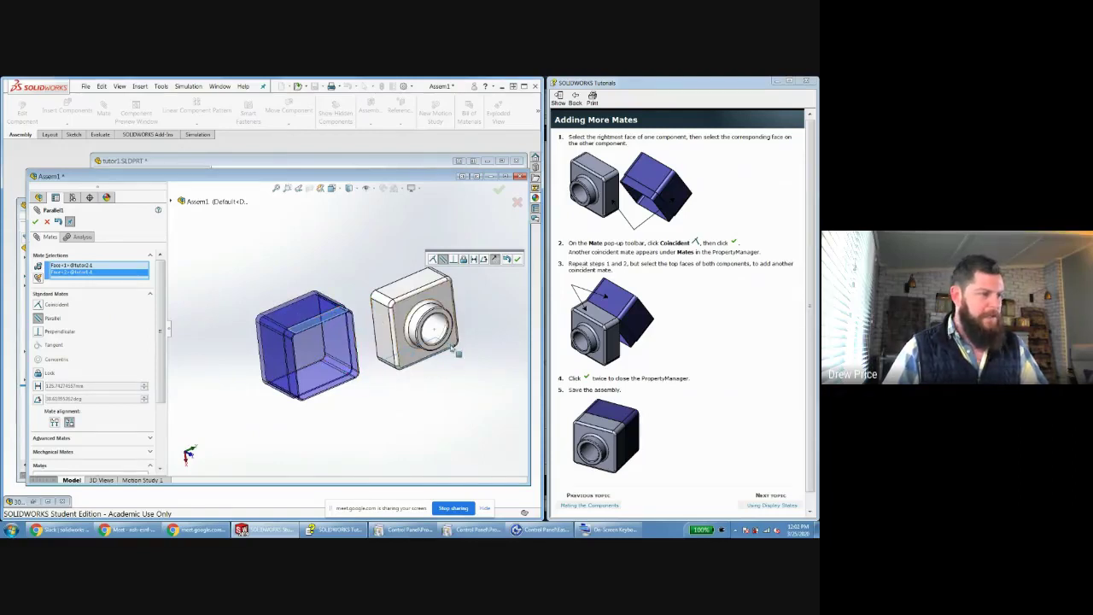
pyautogui.moveTo(415, 371); pyautogui.dragTo(414, 393, button='middle')
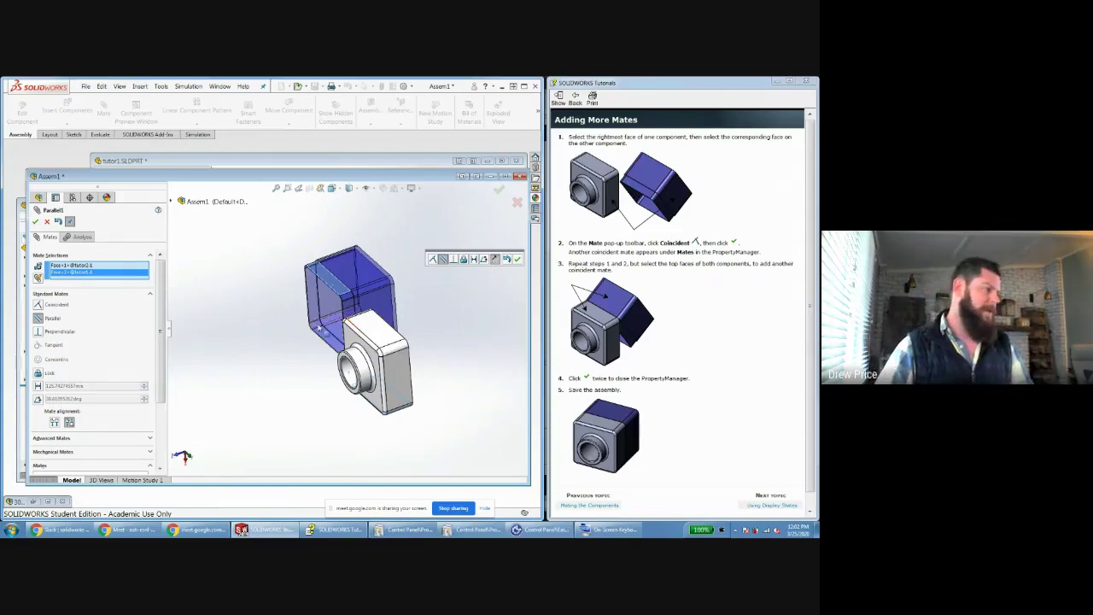
pyautogui.click(516, 202)
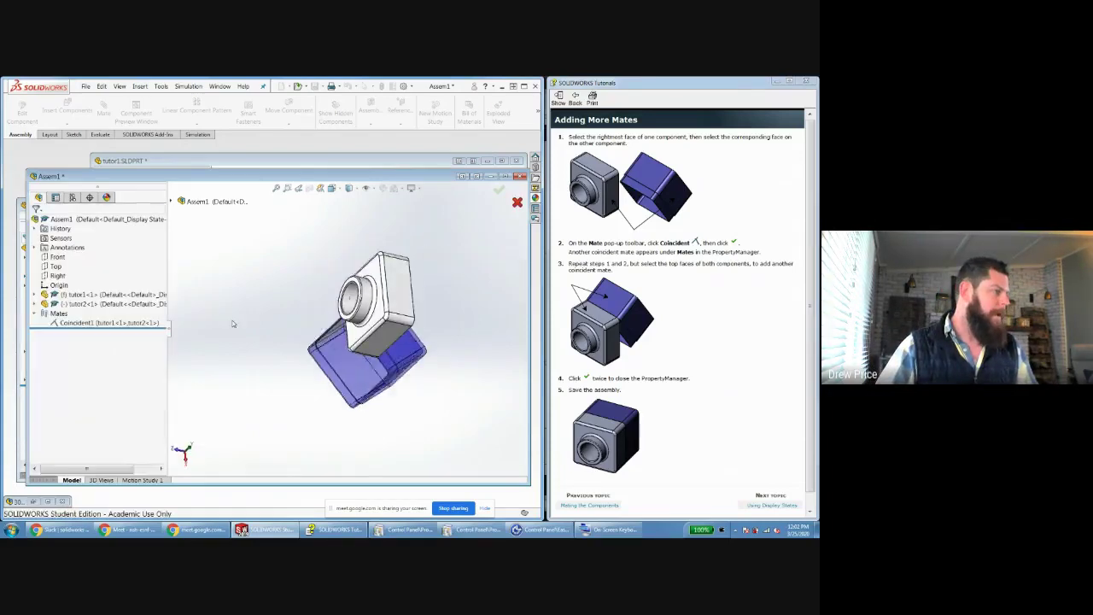
# Advance the tutorial to Using Display States and reposition tutor2 so the side faces of both components can be seen.
pyautogui.moveTo(380, 318); pyautogui.dragTo(410, 278, button='middle')
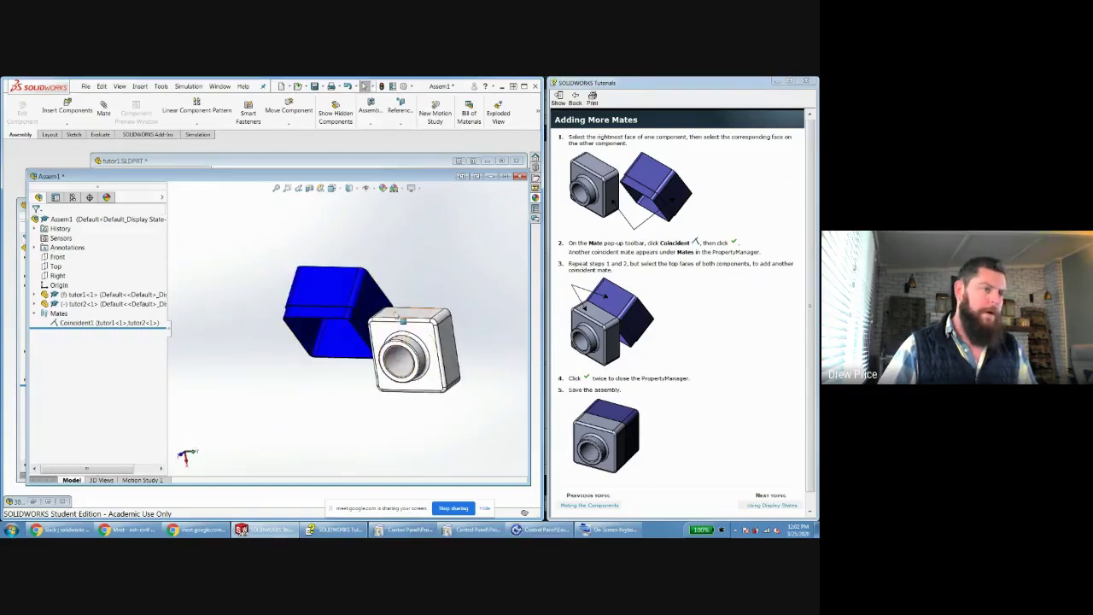
pyautogui.click(772, 505)
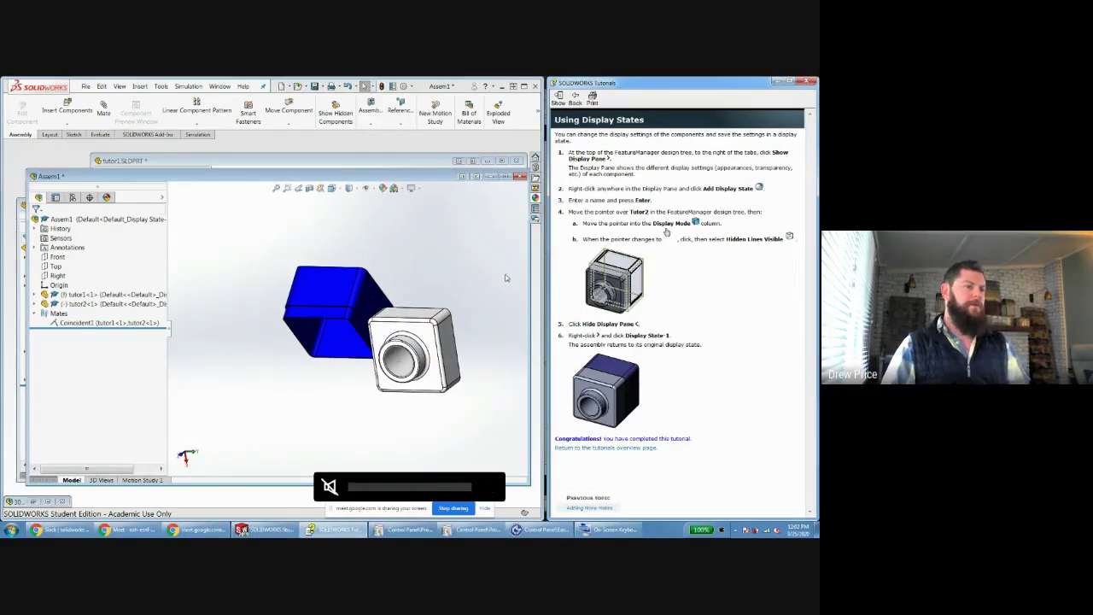
pyautogui.moveTo(339, 295); pyautogui.dragTo(376, 245)
pyautogui.click(376, 245)
pyautogui.moveTo(376, 245); pyautogui.dragTo(438, 302, button='middle')
pyautogui.moveTo(352, 320)
pyautogui.mouseDown(button='middle')
pyautogui.moveTo(363, 314)
pyautogui.moveTo(343, 309)
pyautogui.mouseUp(button='middle')
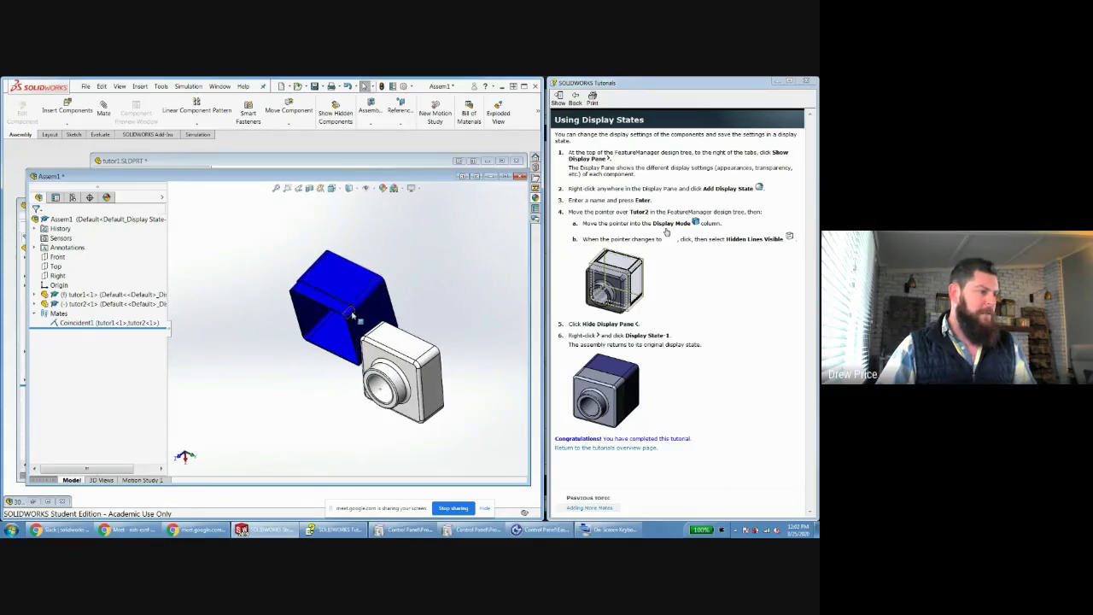
pyautogui.click(341, 309)
pyautogui.click(481, 350)
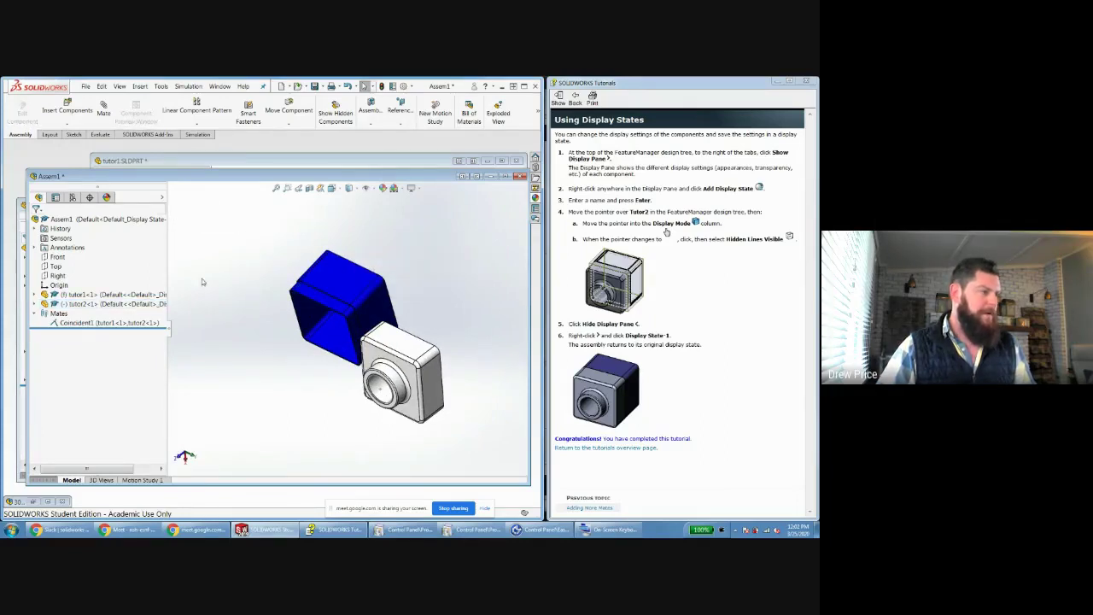
# Try mating the right side faces of tutor2 and tutor1 as Coincident and as Parallel, including the anti-aligned orientation.
pyautogui.click(103, 109)
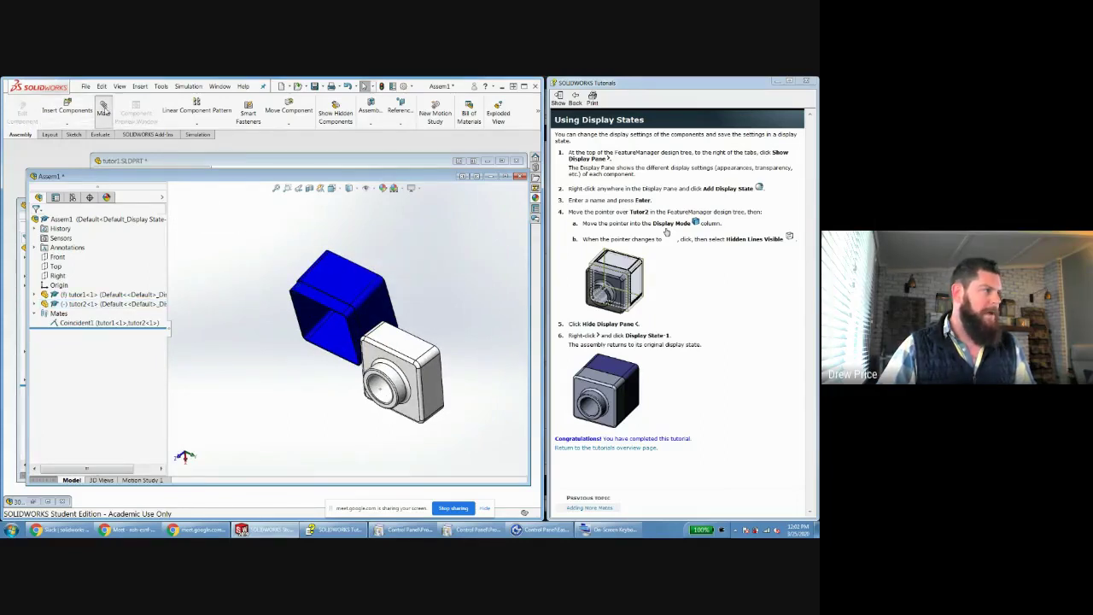
pyautogui.click(398, 308)
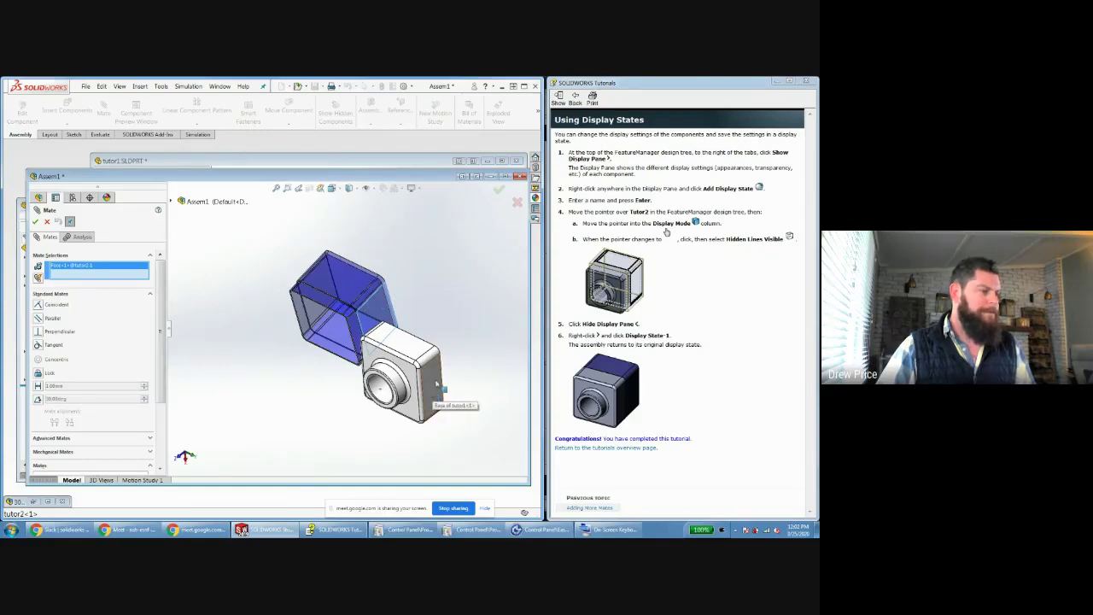
pyautogui.moveTo(427, 376); pyautogui.dragTo(432, 271, button='middle')
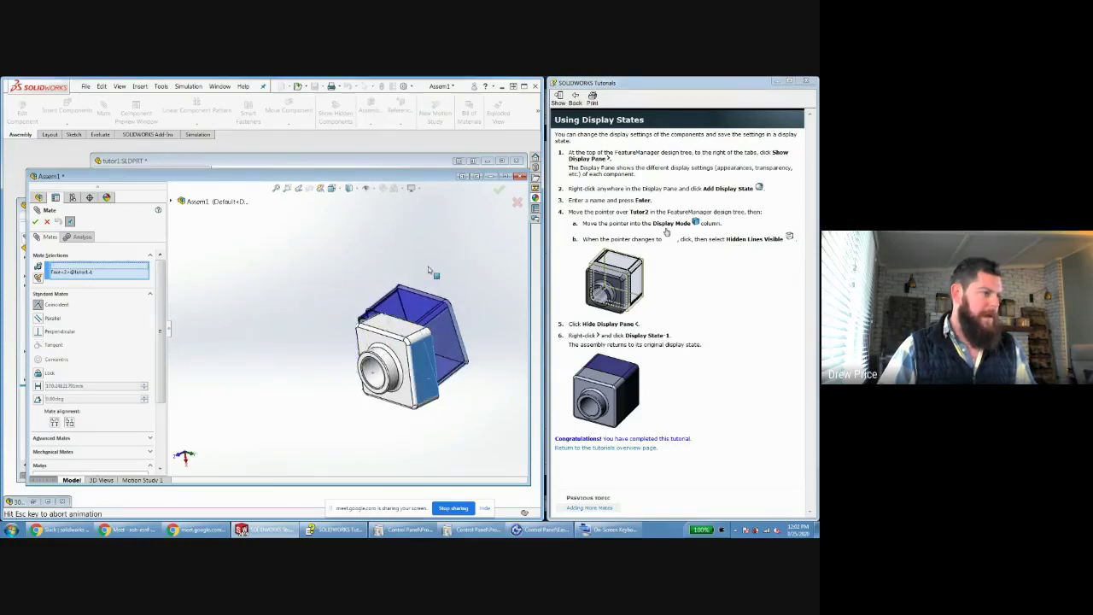
pyautogui.click(432, 271)
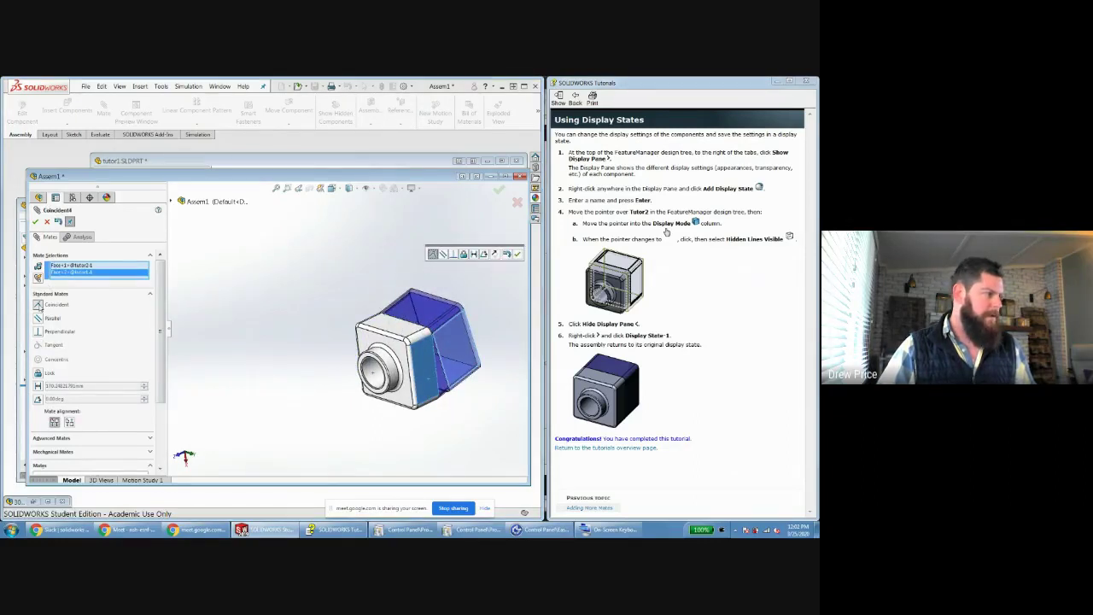
pyautogui.click(38, 318)
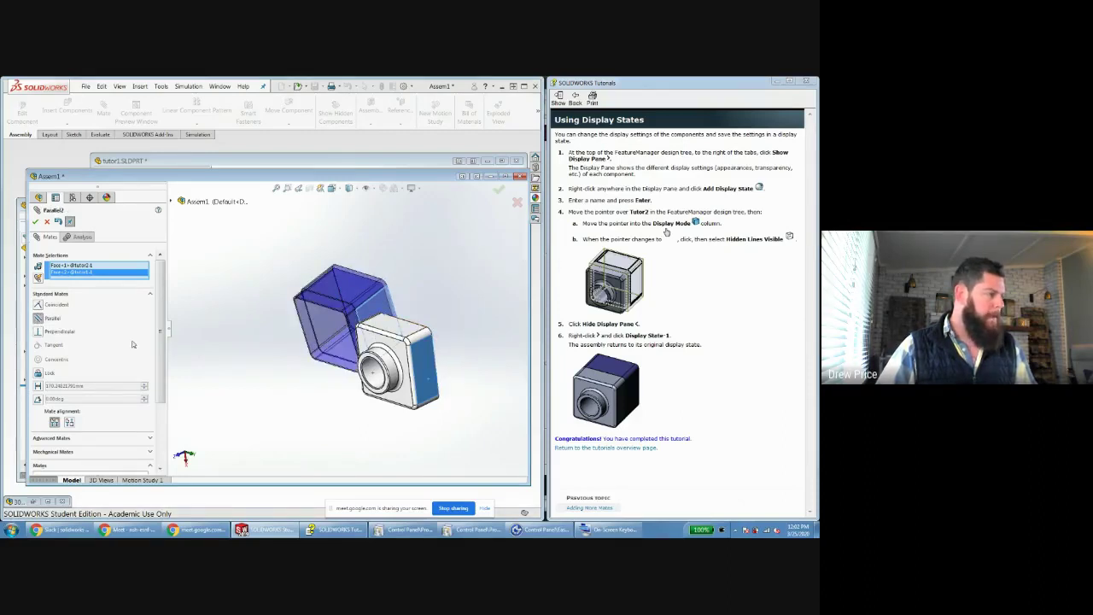
pyautogui.click(70, 424)
pyautogui.press('XF86AudioMute')
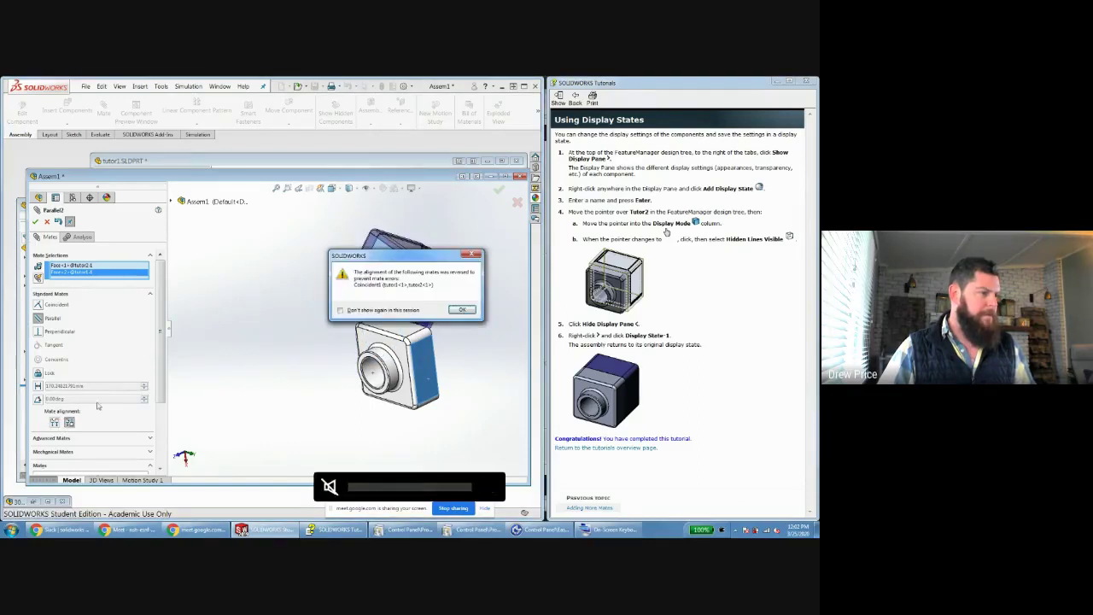
pyautogui.click(466, 310)
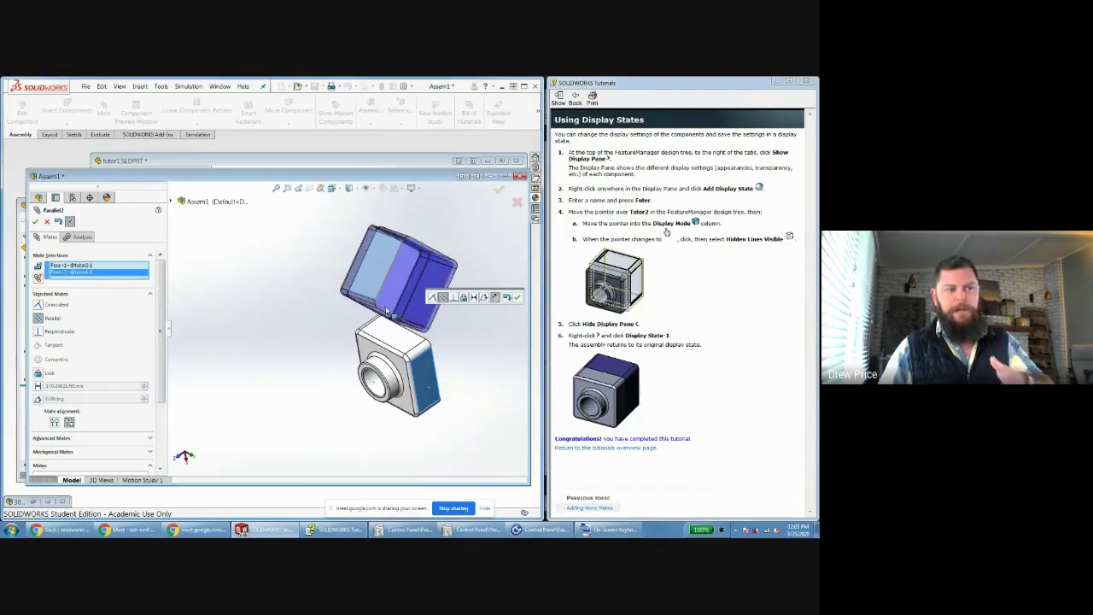
pyautogui.moveTo(437, 345); pyautogui.dragTo(406, 396, button='middle')
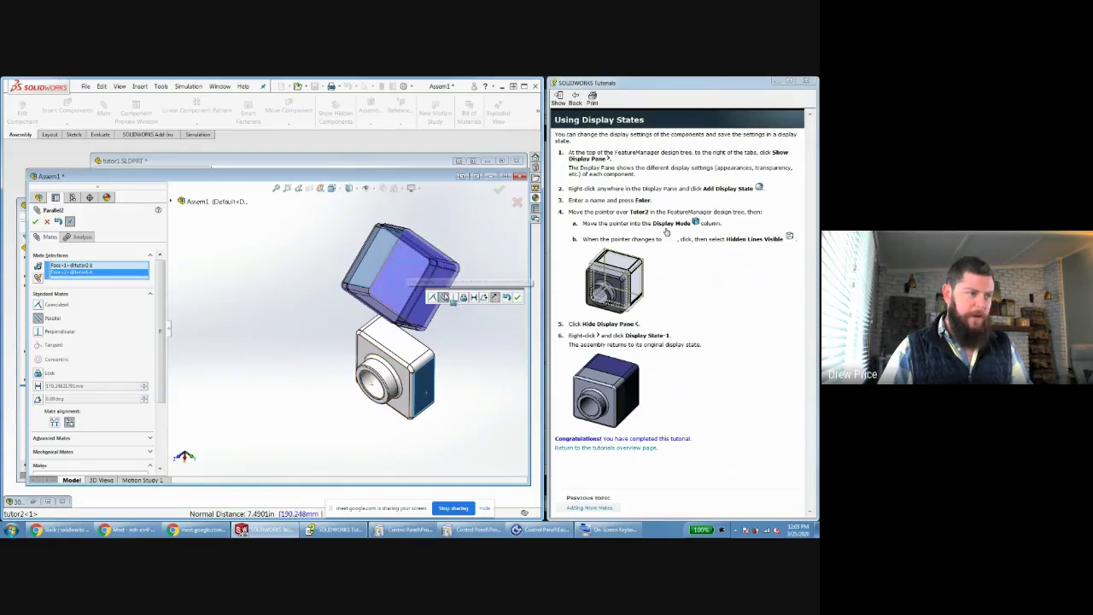
pyautogui.press('Escape')
# Turn tutor2 around with only its first Coincident mate in place and inspect it from another side.
pyautogui.moveTo(376, 265)
pyautogui.mouseDown()
pyautogui.moveTo(421, 269)
pyautogui.moveTo(368, 260)
pyautogui.mouseUp()
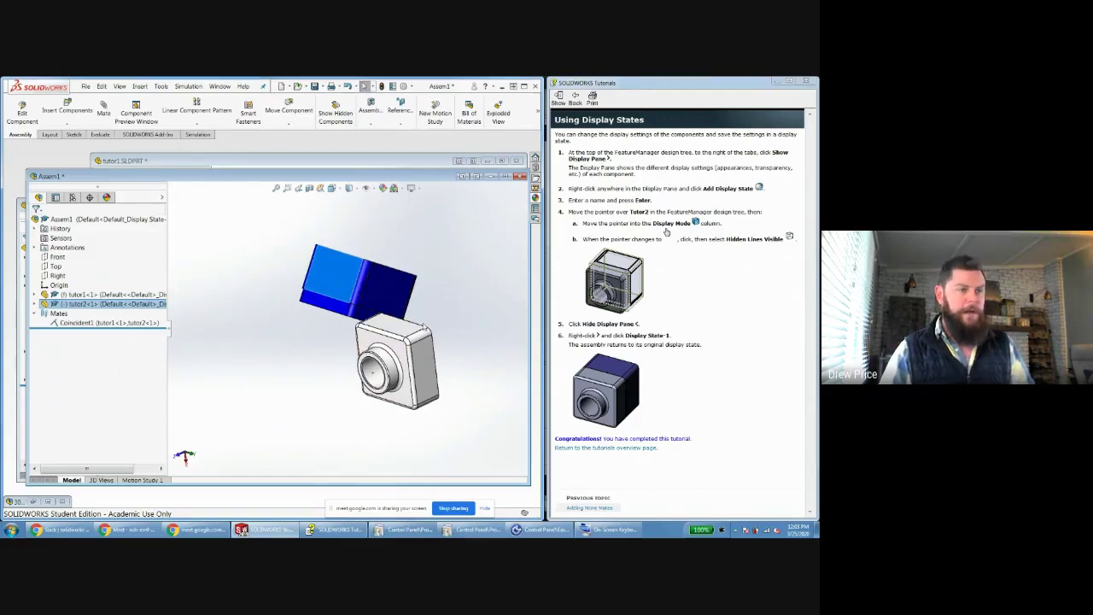
pyautogui.moveTo(441, 340); pyautogui.dragTo(444, 312, button='middle')
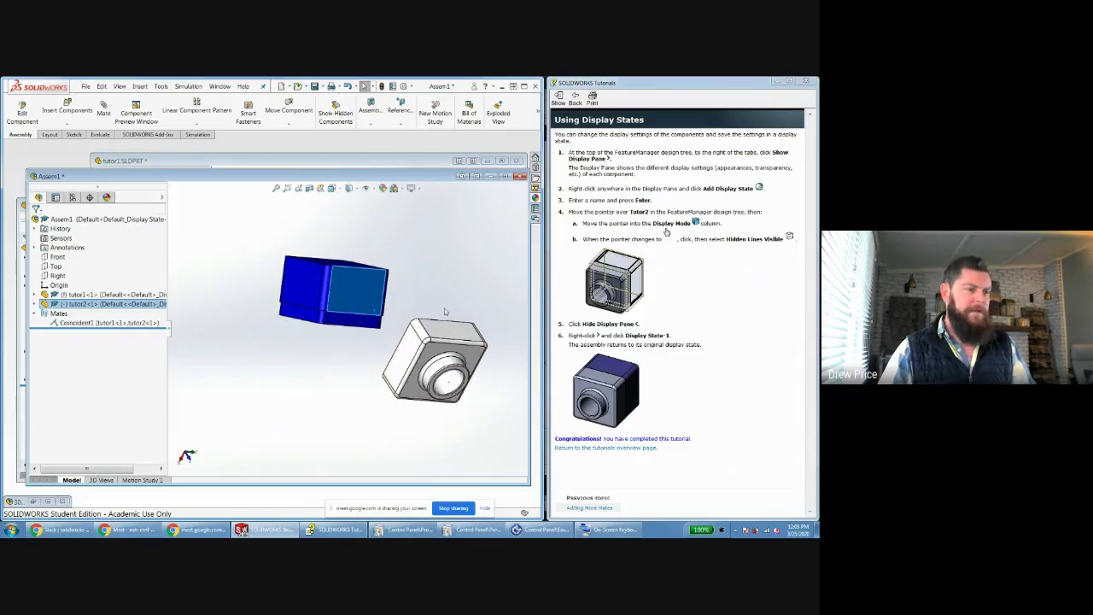